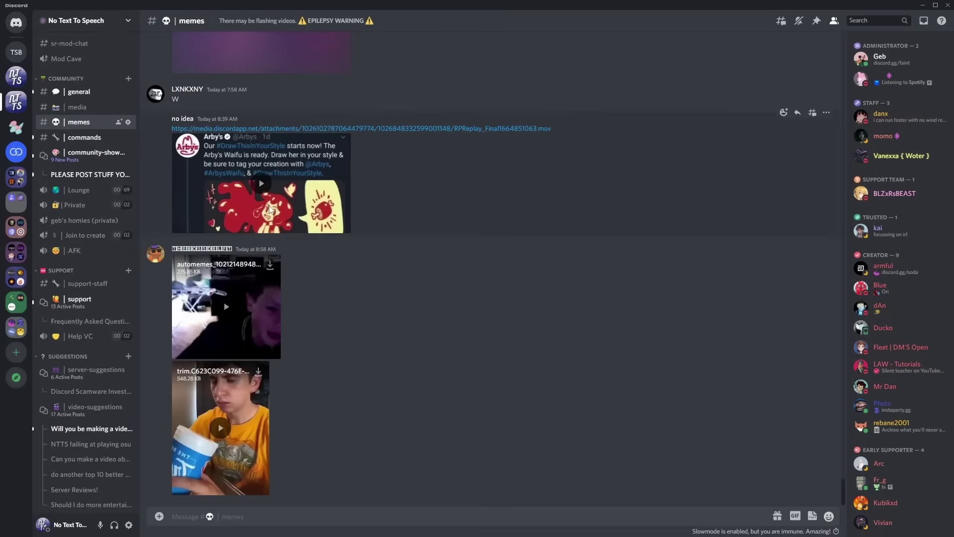
Step: Review the mod-logs channel of the No Text To Speech server and the channel list of the NUKED BY NTTS server
{"action": "scroll", "coordinate": [102, 280], "scroll_direction": "down", "scroll_amount": 3}
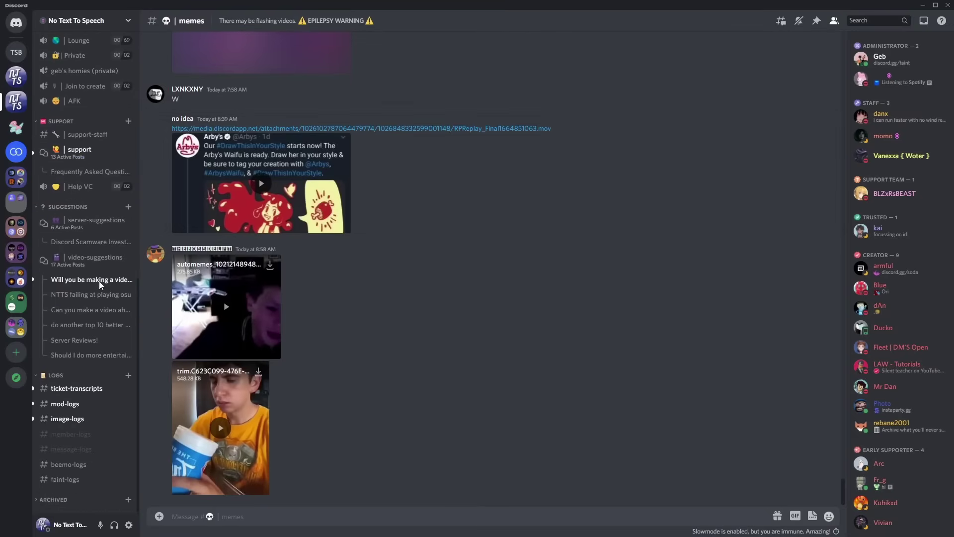
{"action": "left_click", "coordinate": [65, 406]}
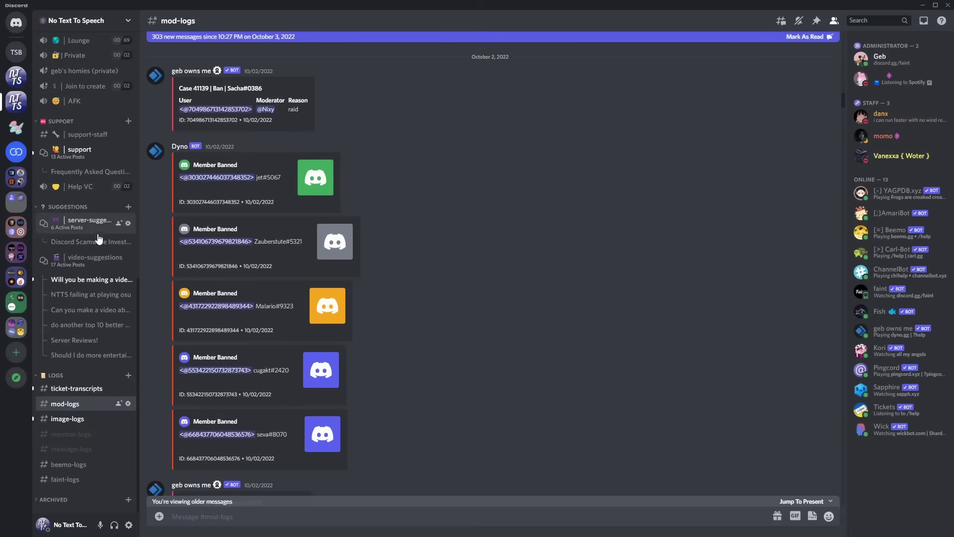
{"action": "scroll", "coordinate": [98, 239], "scroll_direction": "up", "scroll_amount": 3}
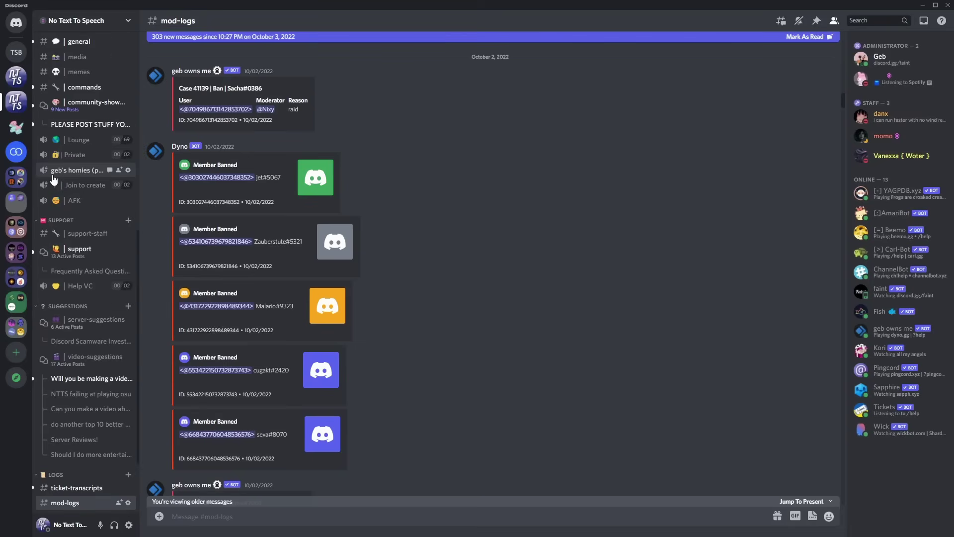
{"action": "left_click", "coordinate": [17, 79]}
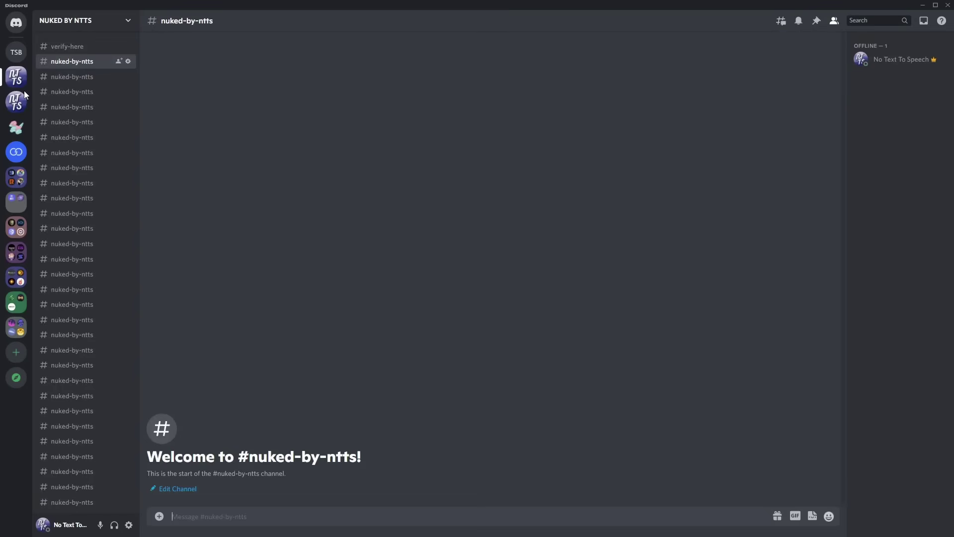
{"action": "scroll", "coordinate": [75, 159], "scroll_direction": "down", "scroll_amount": 2}
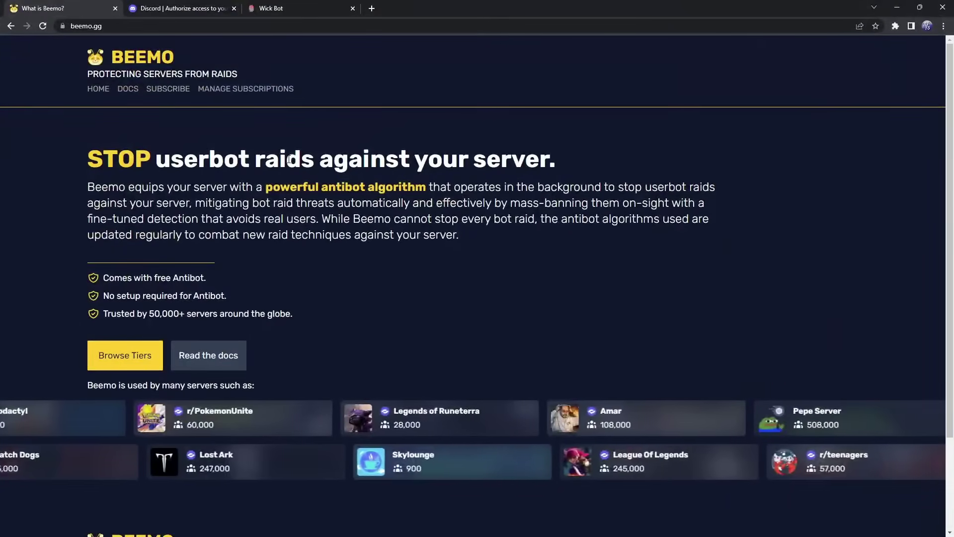
Step: In the browser, start adding the free Beemo Antibot plan to a server, and open the other bot's Discord authorization page
{"action": "left_click", "coordinate": [120, 361]}
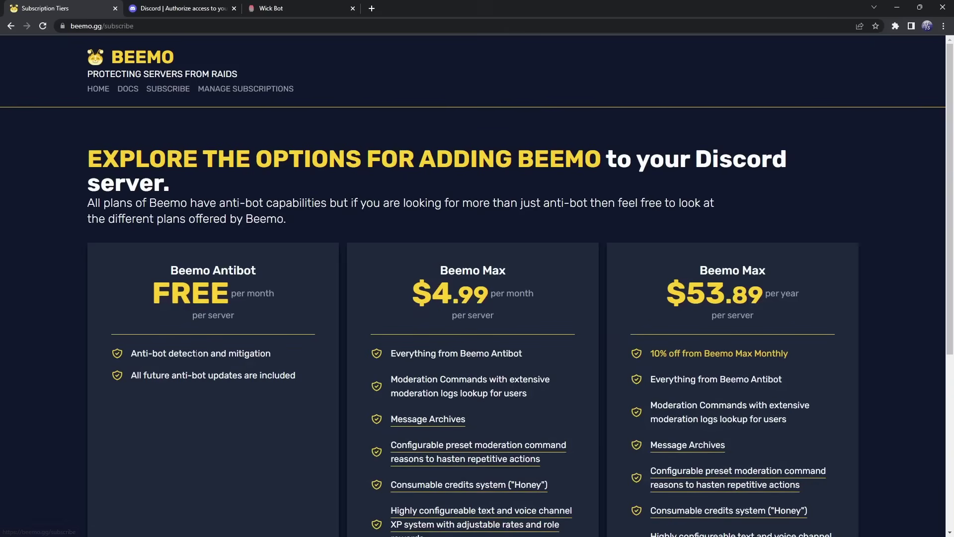
{"action": "scroll", "coordinate": [196, 353], "scroll_direction": "down", "scroll_amount": 4}
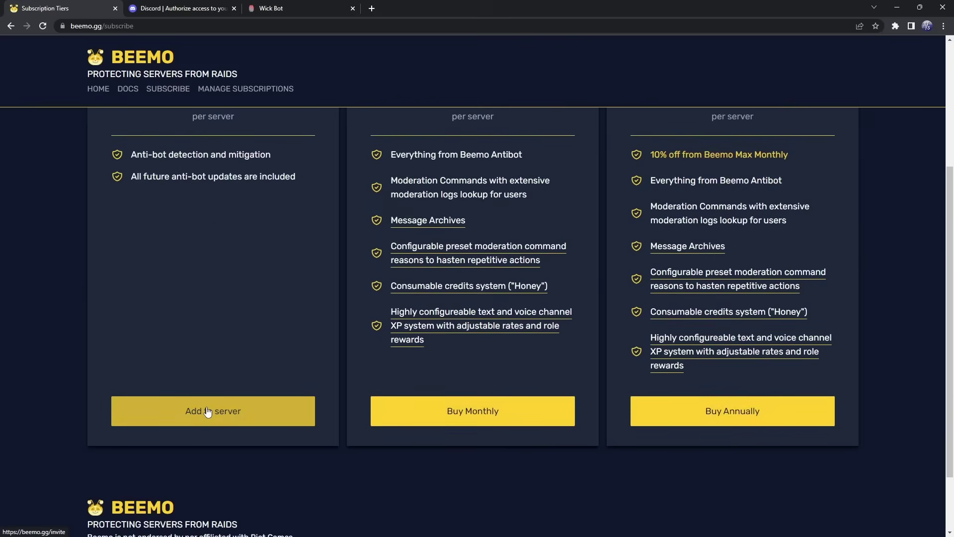
{"action": "left_click", "coordinate": [207, 412]}
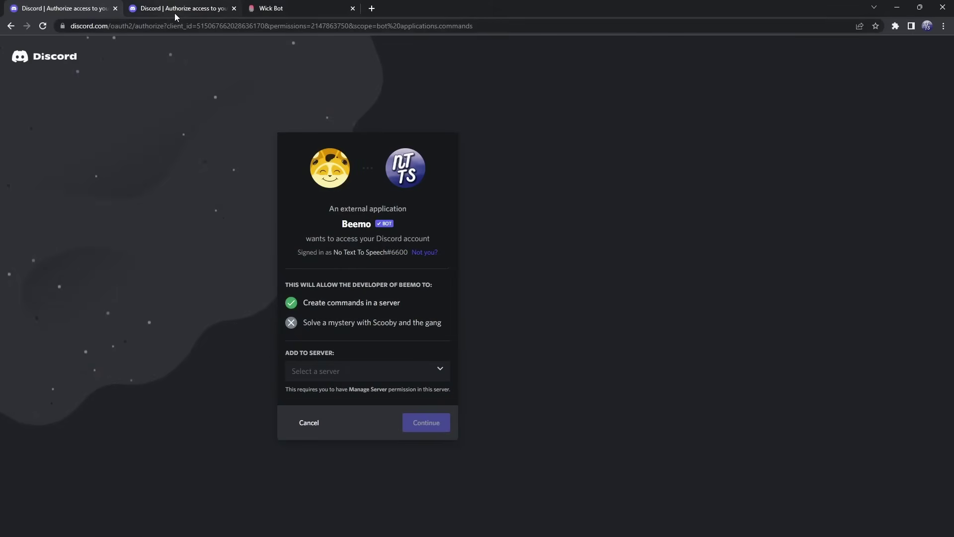
{"action": "left_click", "coordinate": [177, 7]}
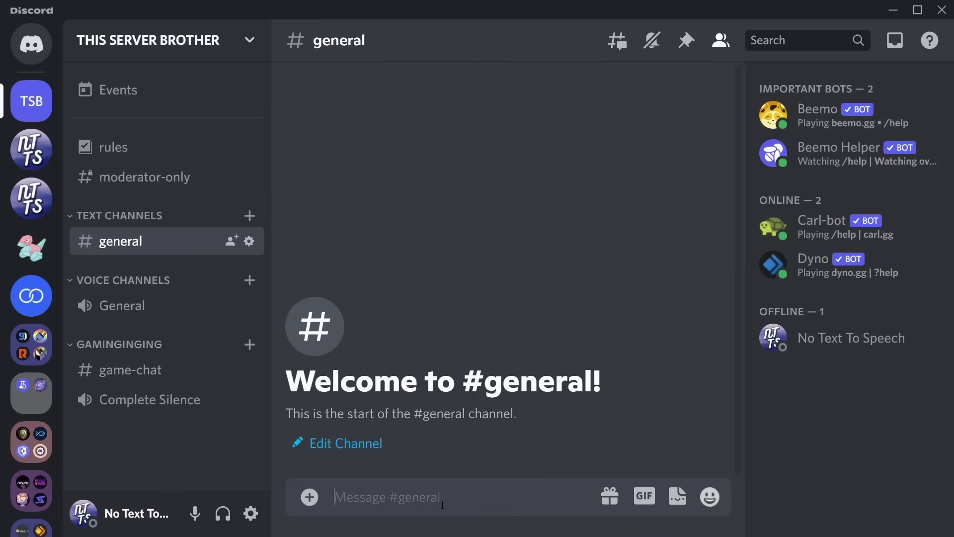
Step: In Discord's general channel of THIS SERVER BROTHER, set Beemo's prefix with "/prefix =" and confirm the change
{"action": "type", "text": "/pre"}
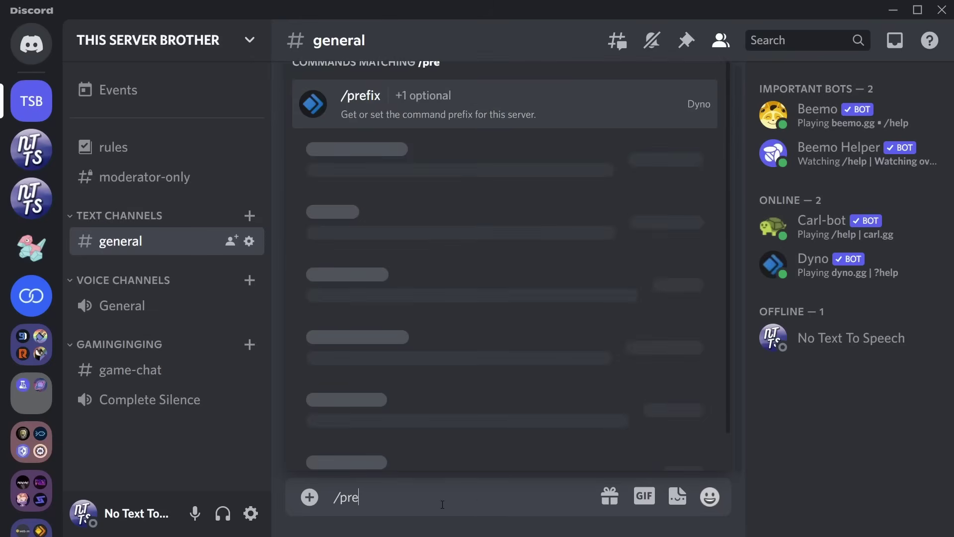
{"action": "type", "text": "fix ="}
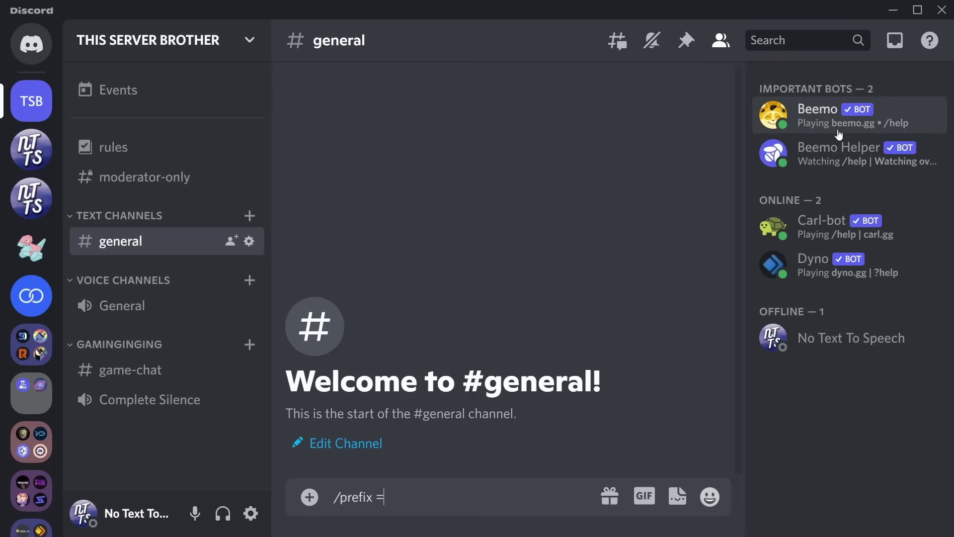
{"action": "key", "text": "Return"}
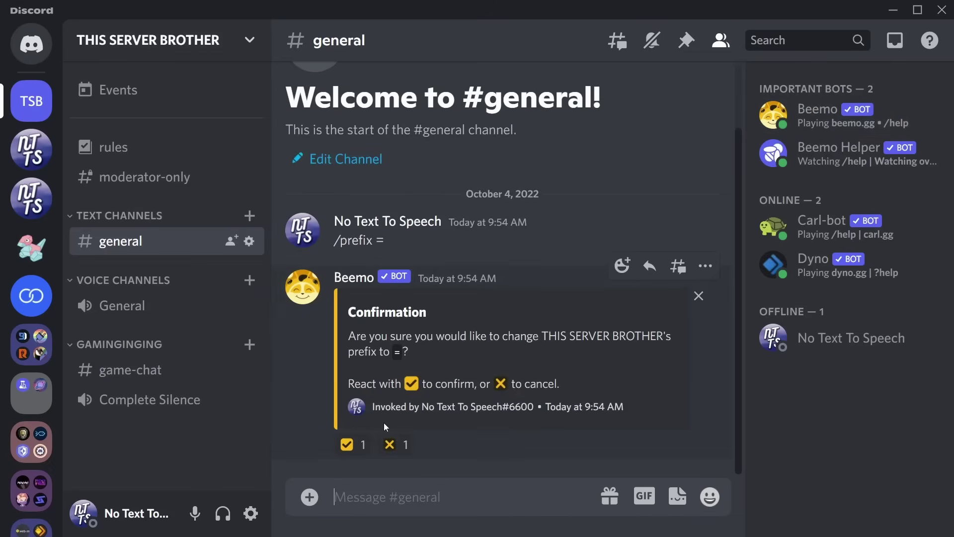
{"action": "left_click", "coordinate": [362, 447]}
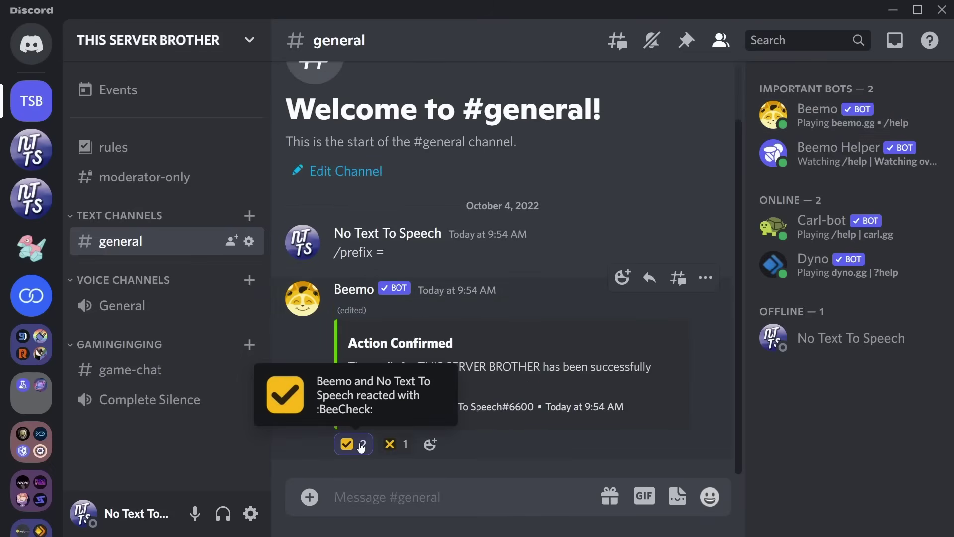
Step: Request Beemo's help by sending "=help" in the general channel
{"action": "left_click", "coordinate": [410, 506]}
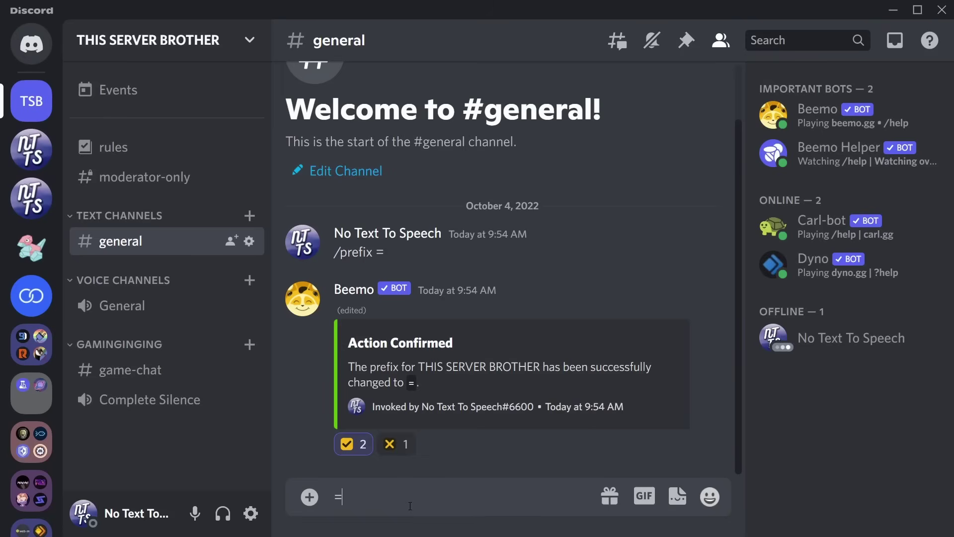
{"action": "type", "text": "=help"}
{"action": "key", "text": "Return"}
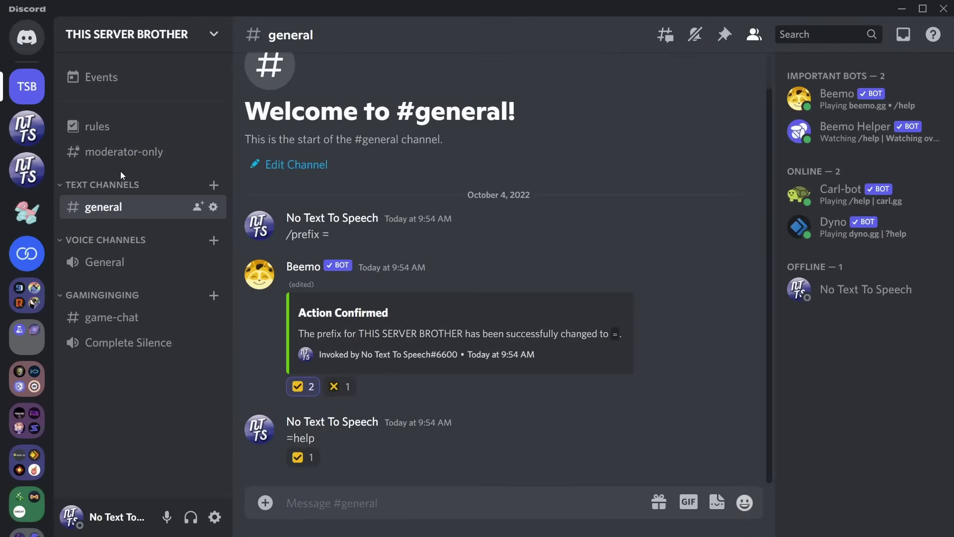
Step: Create a private text channel named beemo-logs with Beemo and Beemo Helper added as members
{"action": "right_click", "coordinate": [120, 171]}
{"action": "left_click", "coordinate": [154, 221]}
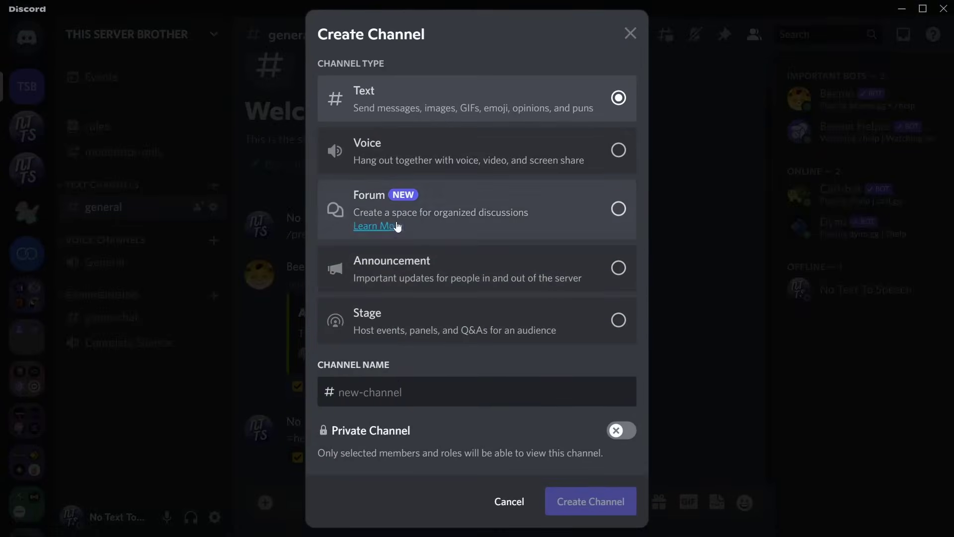
{"action": "type", "text": "beemo-logs"}
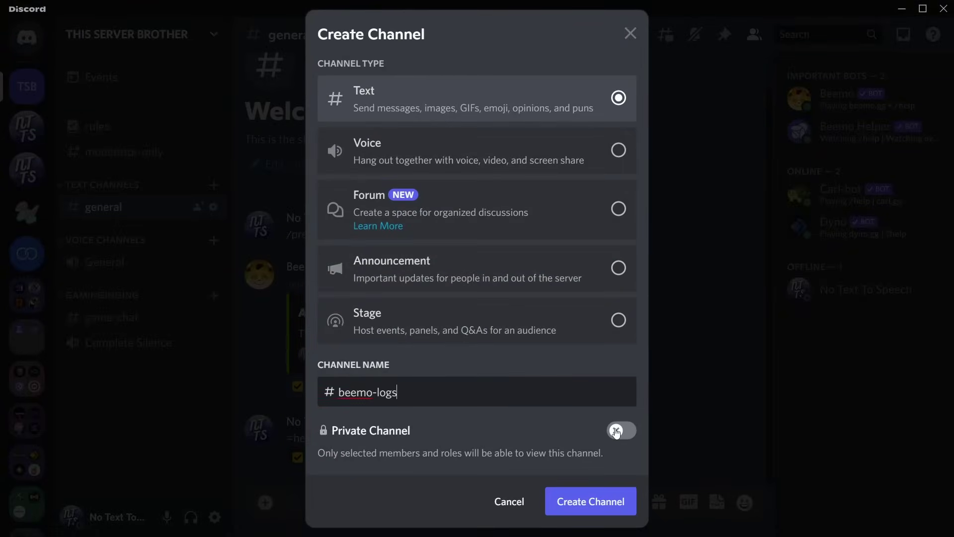
{"action": "left_click", "coordinate": [616, 431]}
{"action": "left_click", "coordinate": [598, 494]}
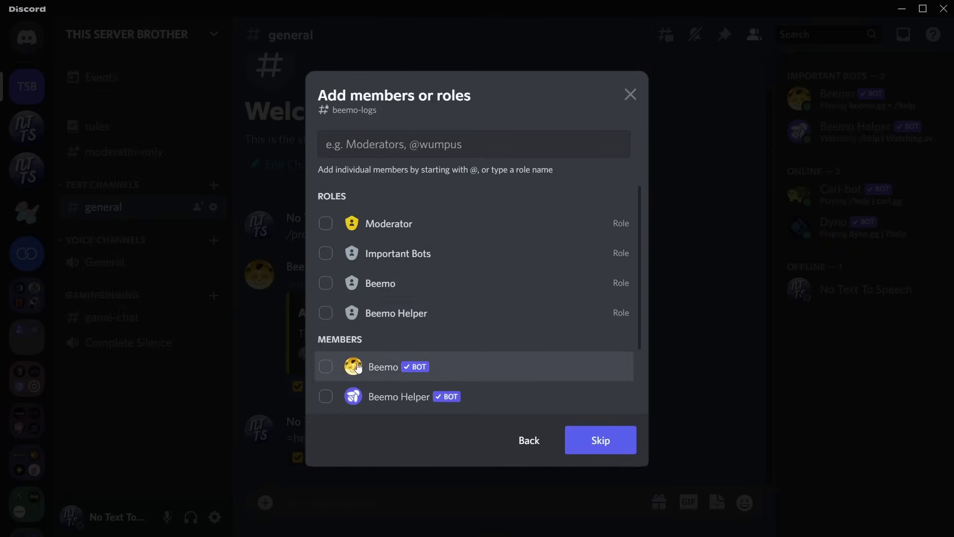
{"action": "left_click", "coordinate": [325, 367]}
{"action": "left_click", "coordinate": [325, 396]}
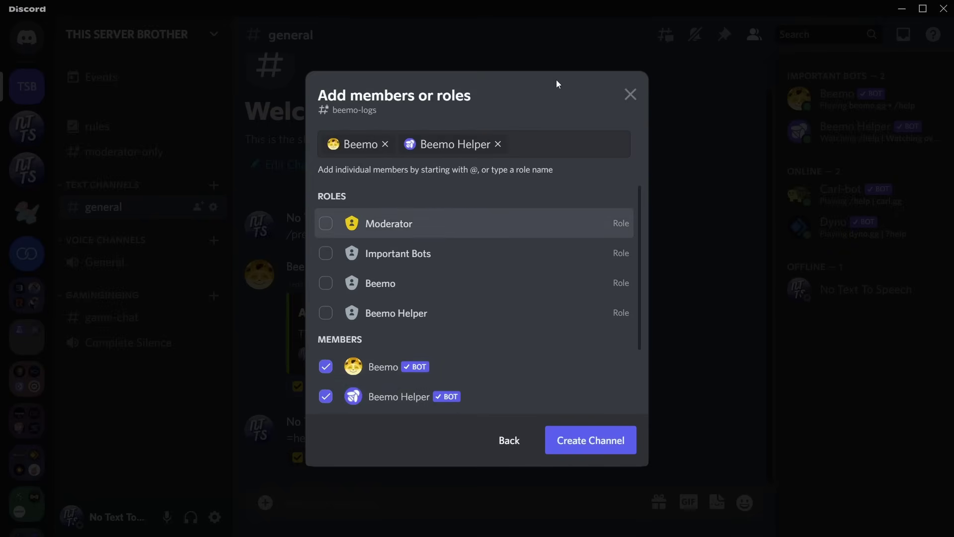
{"action": "left_click", "coordinate": [588, 446]}
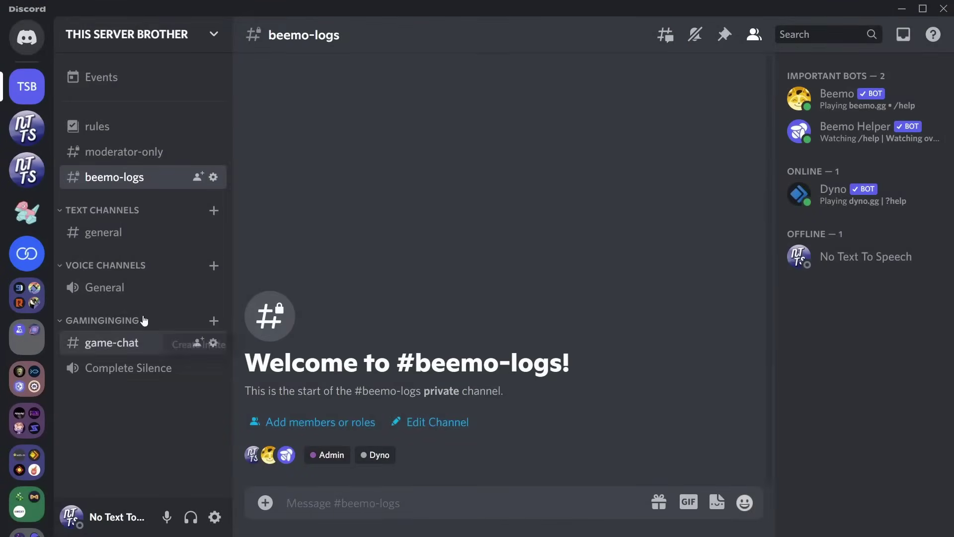
Step: In the general channel, send "=antispam log #beemo-logs" and confirm it as Beemo's antispam log channel
{"action": "left_click", "coordinate": [124, 236]}
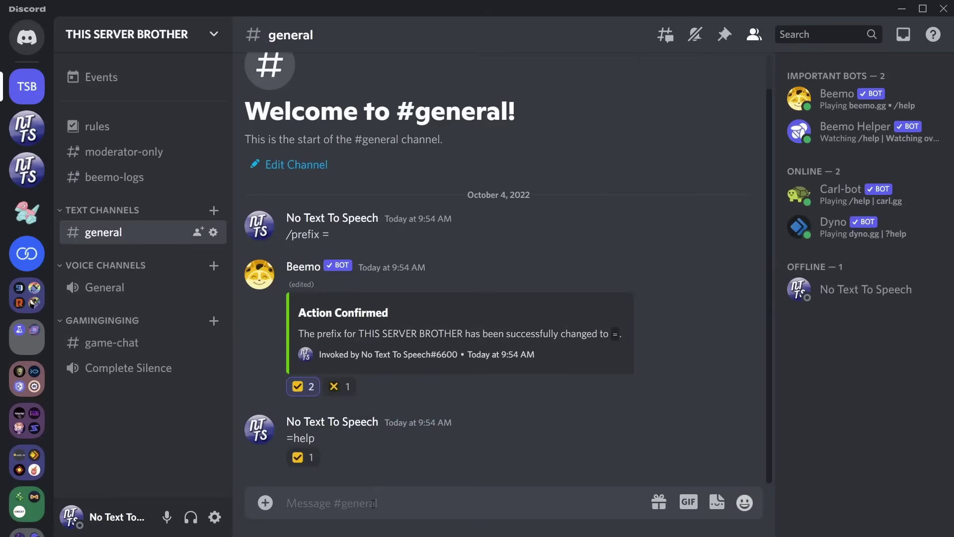
{"action": "type", "text": "=anti"}
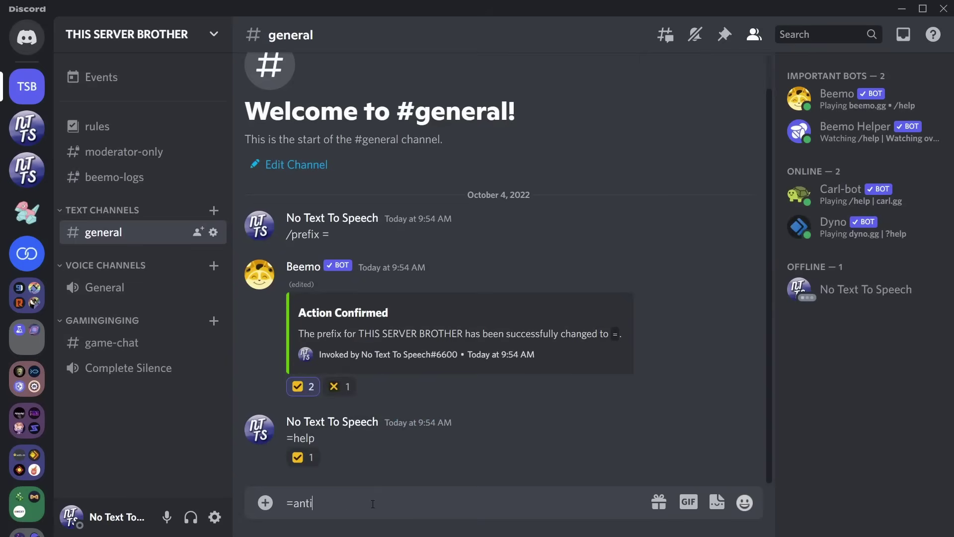
{"action": "type", "text": "spam log #b"}
{"action": "key", "text": "Return"}
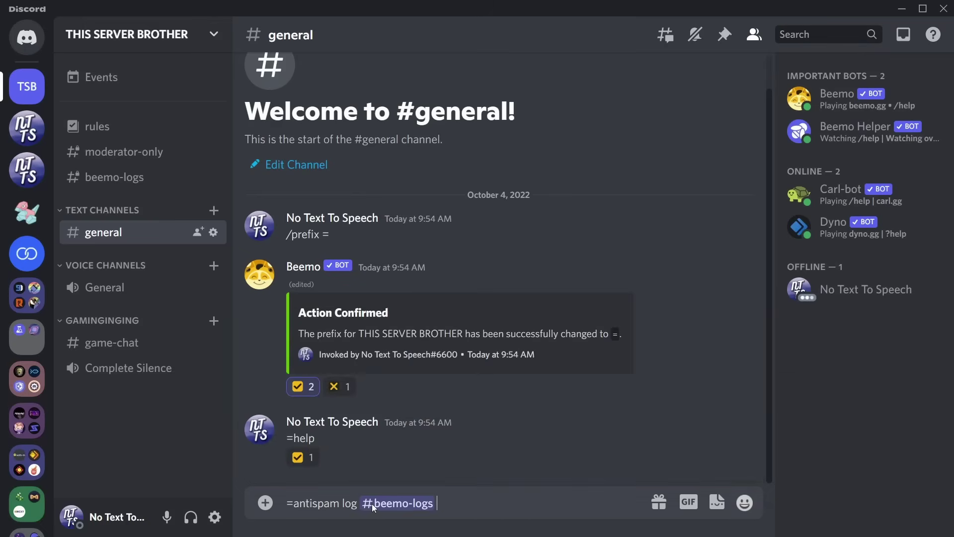
{"action": "key", "text": "Return"}
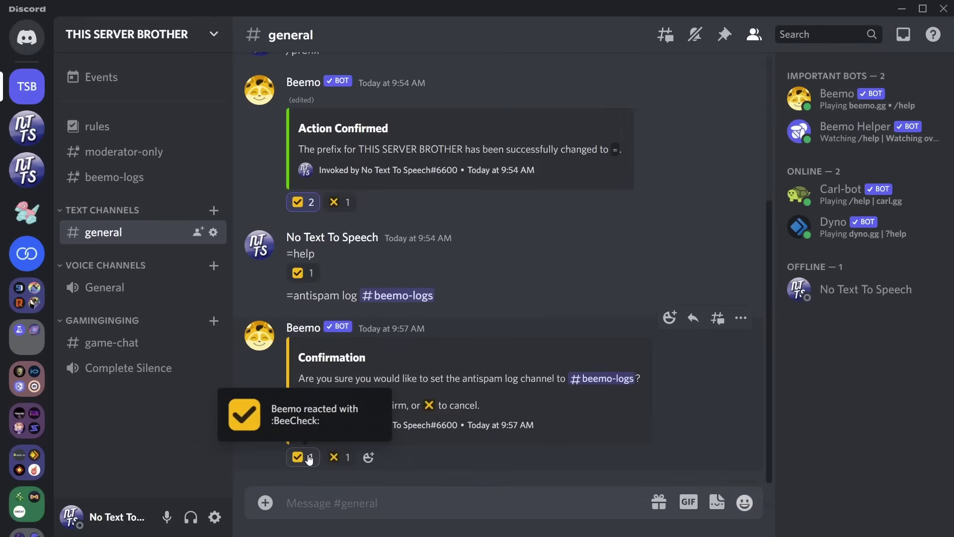
{"action": "left_click", "coordinate": [315, 459]}
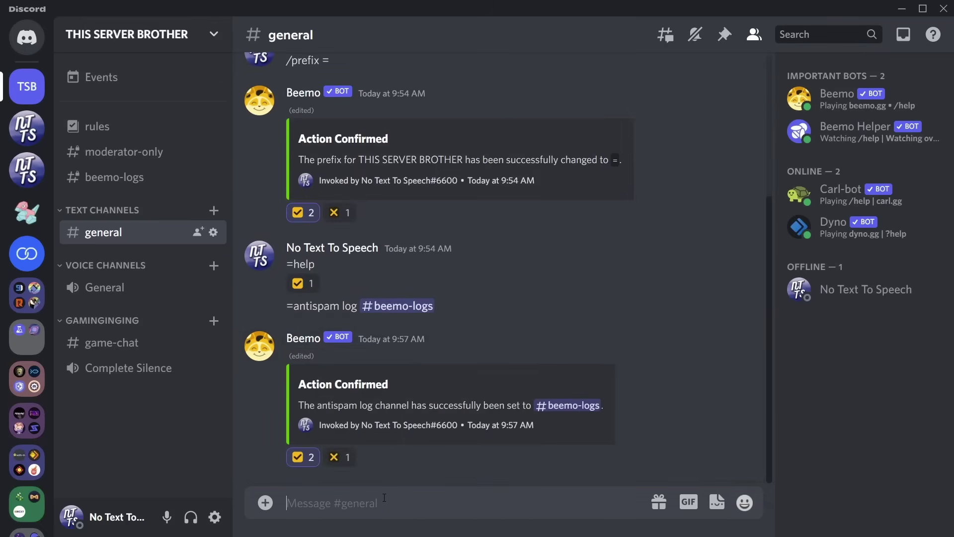
Step: Run Beemo Helper's /config action_log set command with the beemo-logs channel, and open that channel
{"action": "type", "text": "/"}
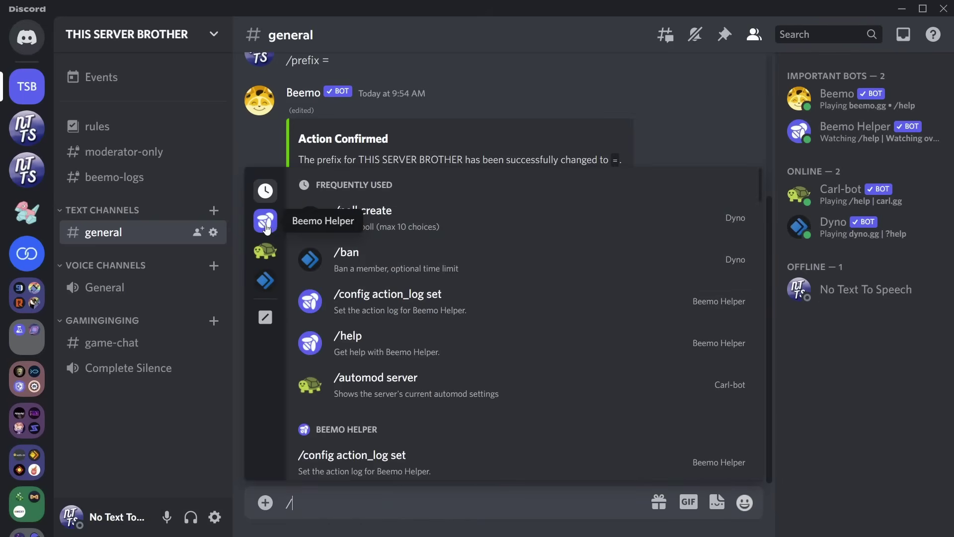
{"action": "left_click", "coordinate": [266, 227]}
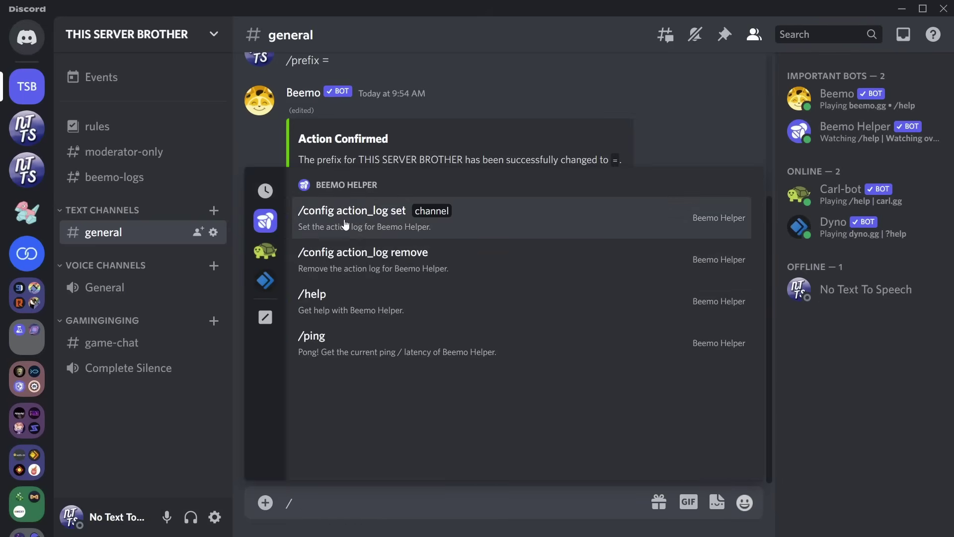
{"action": "left_click", "coordinate": [327, 220]}
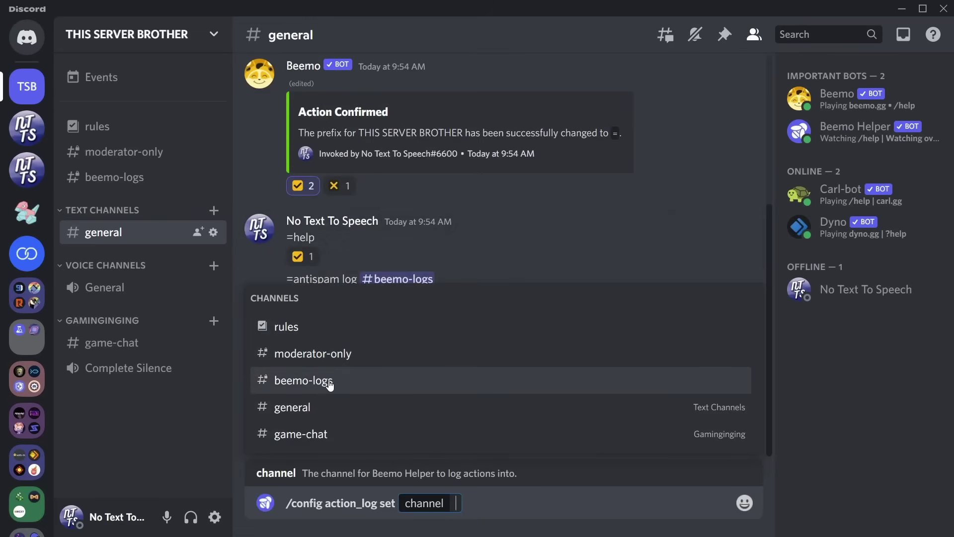
{"action": "left_click", "coordinate": [303, 381]}
{"action": "key", "text": "Return"}
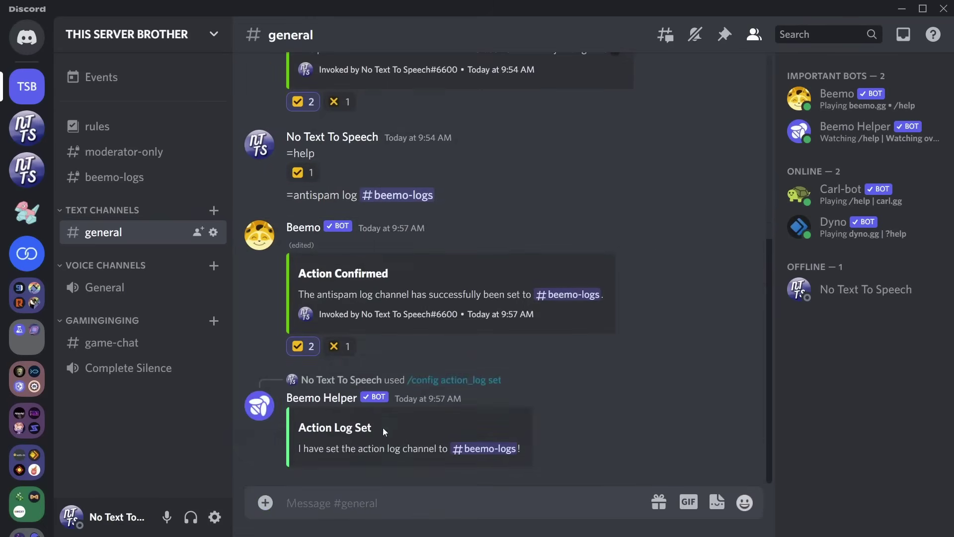
{"action": "left_click", "coordinate": [127, 180]}
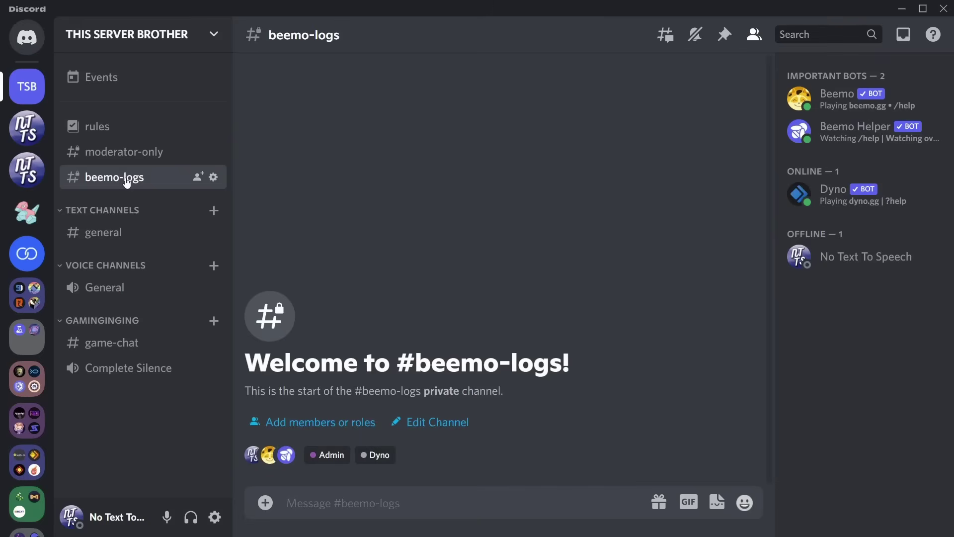
Step: In the server's role settings, reorder the roles to Dyno, Admin, Moderator, Beemo, Beemo Helper, Important Bots and save the changes
{"action": "left_click", "coordinate": [114, 43]}
{"action": "left_click", "coordinate": [111, 131]}
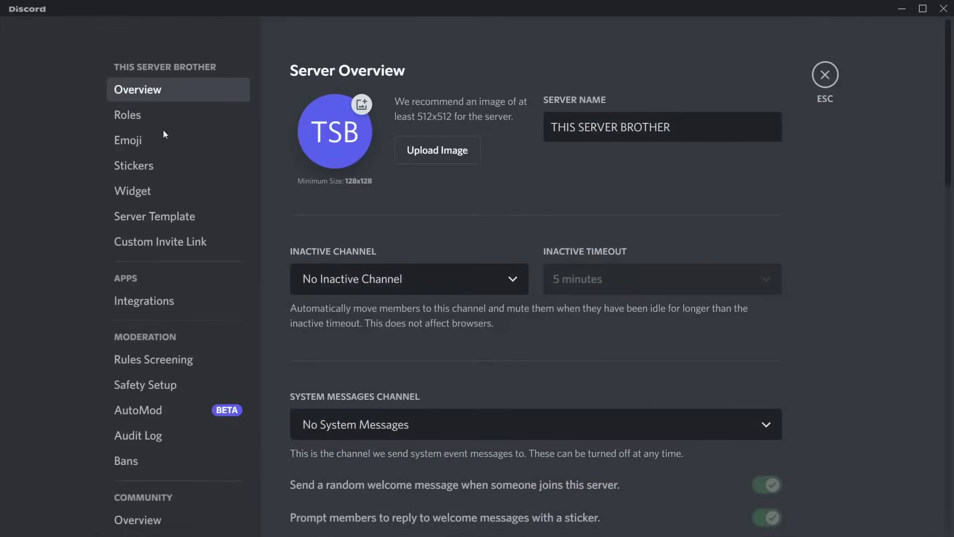
{"action": "left_click", "coordinate": [145, 123]}
{"action": "scroll", "coordinate": [423, 358], "scroll_direction": "down", "scroll_amount": 2}
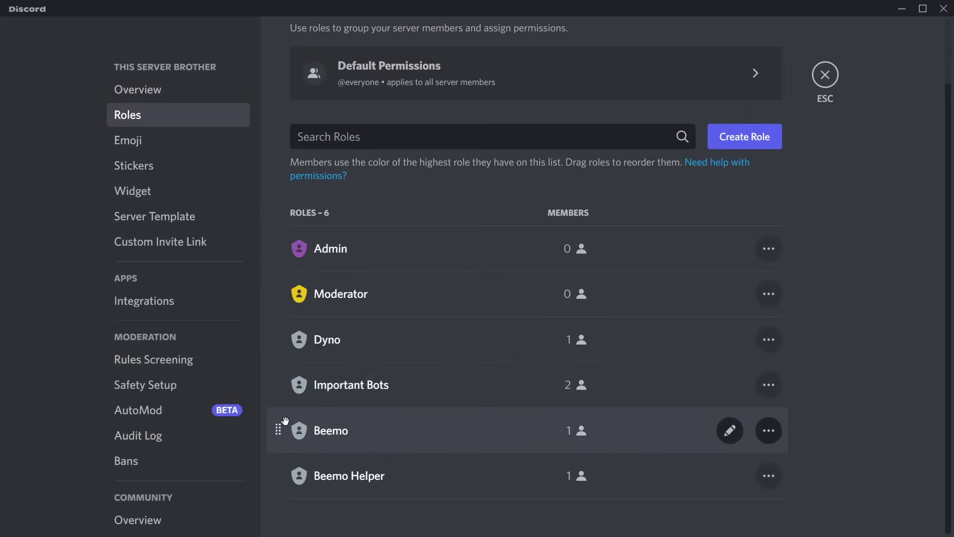
{"action": "left_click_drag", "start_coordinate": [285, 426], "coordinate": [287, 383]}
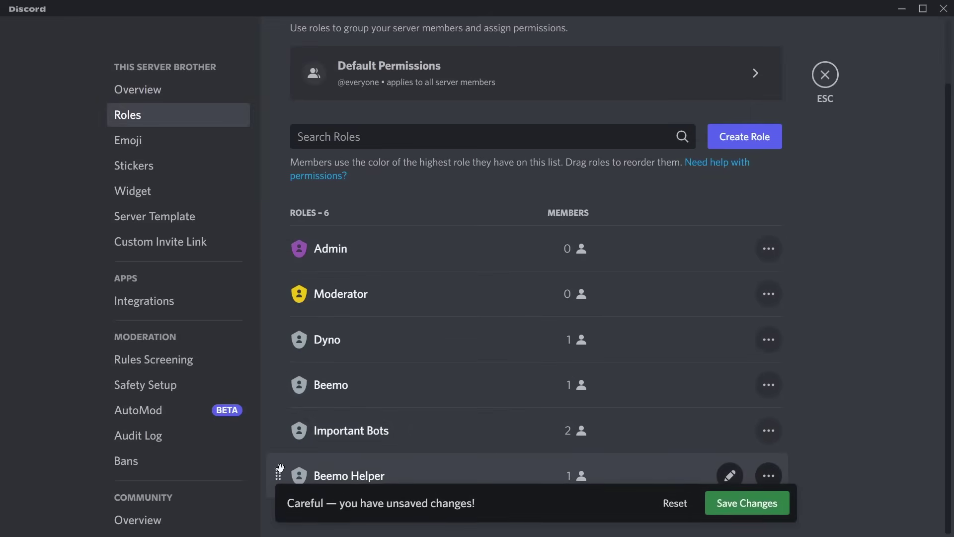
{"action": "left_click_drag", "start_coordinate": [279, 468], "coordinate": [278, 238]}
{"action": "left_click_drag", "start_coordinate": [278, 429], "coordinate": [280, 380]}
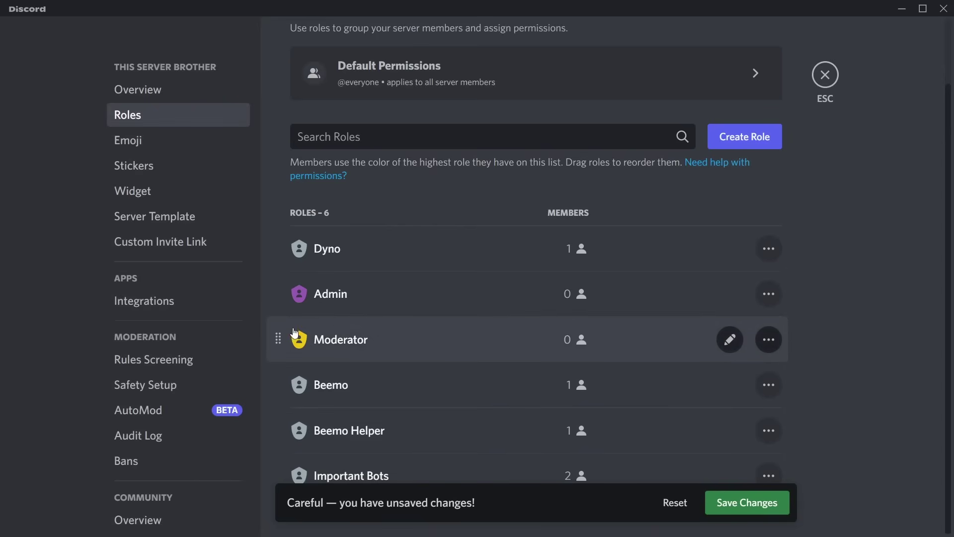
{"action": "left_click", "coordinate": [739, 503]}
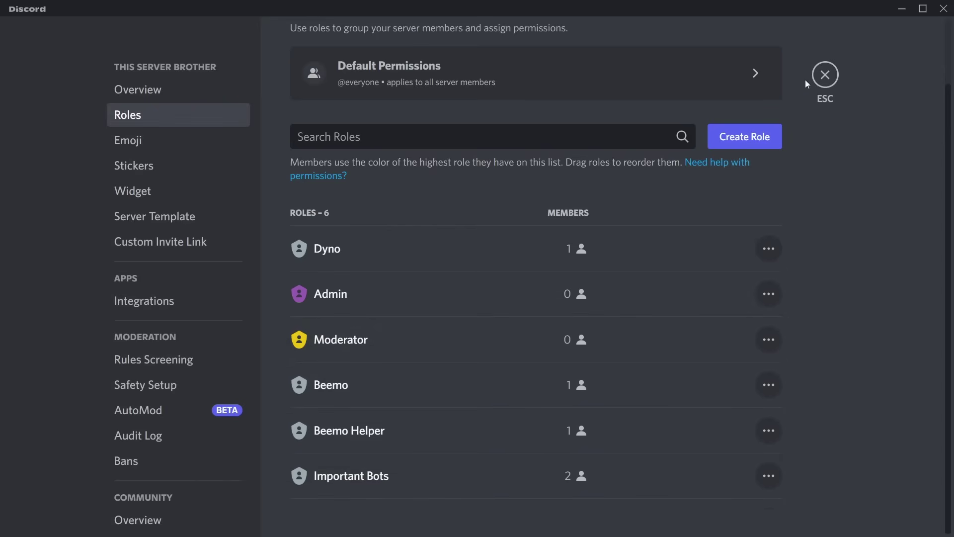
Step: Close the server settings, look at the NUKED BY NTTS server, and return to THIS SERVER BROTHER
{"action": "left_click", "coordinate": [825, 76]}
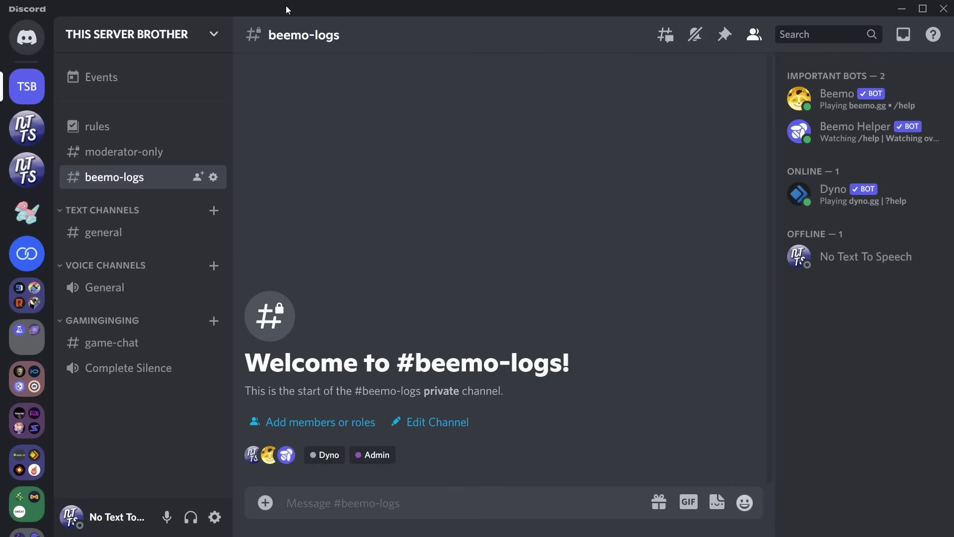
{"action": "left_click", "coordinate": [22, 137]}
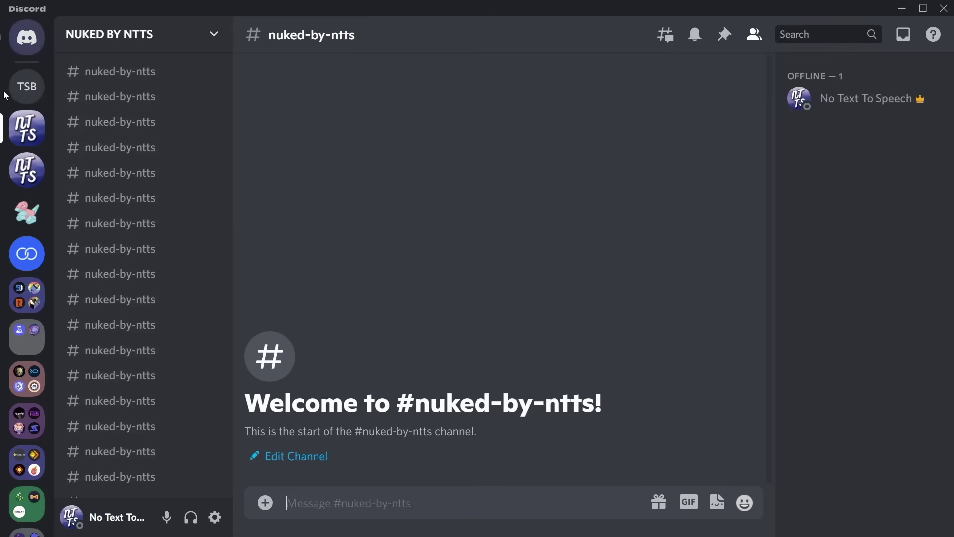
{"action": "left_click", "coordinate": [27, 86]}
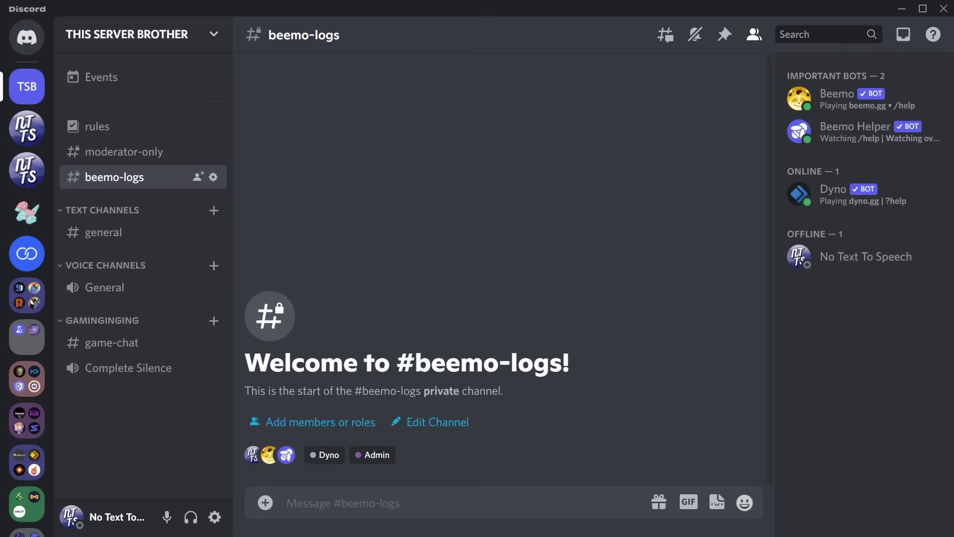
Step: Switch to the Wick site in the browser and invite Wick to THIS SERVER BROTHER, authorizing it with the Administrator permission
{"action": "key", "text": "alt+Tab"}
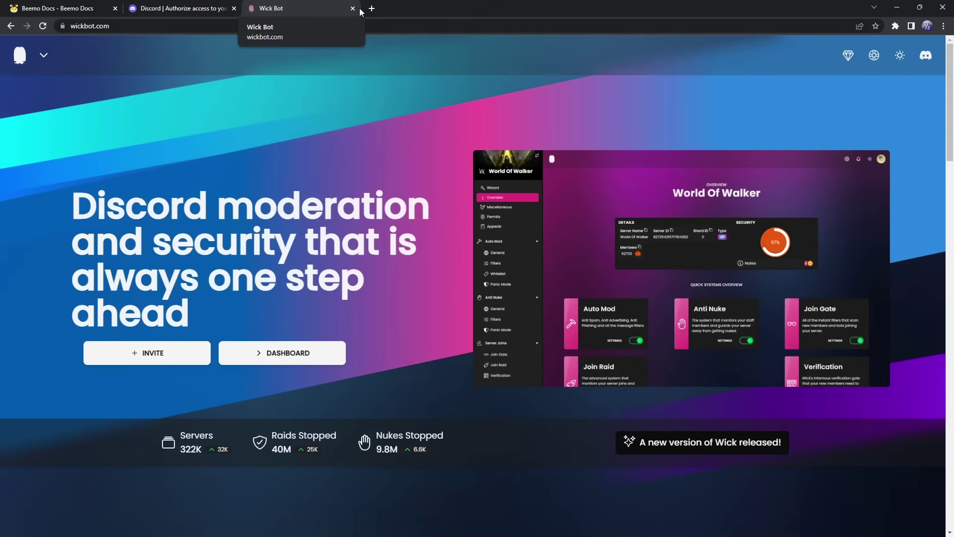
{"action": "left_click", "coordinate": [150, 353]}
{"action": "left_click", "coordinate": [348, 390]}
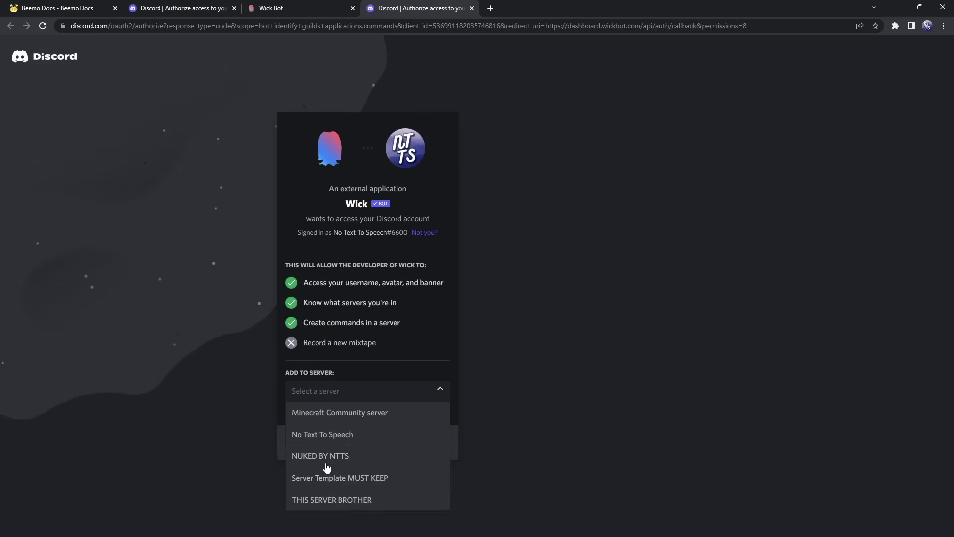
{"action": "left_click", "coordinate": [324, 499]}
{"action": "left_click", "coordinate": [414, 444]}
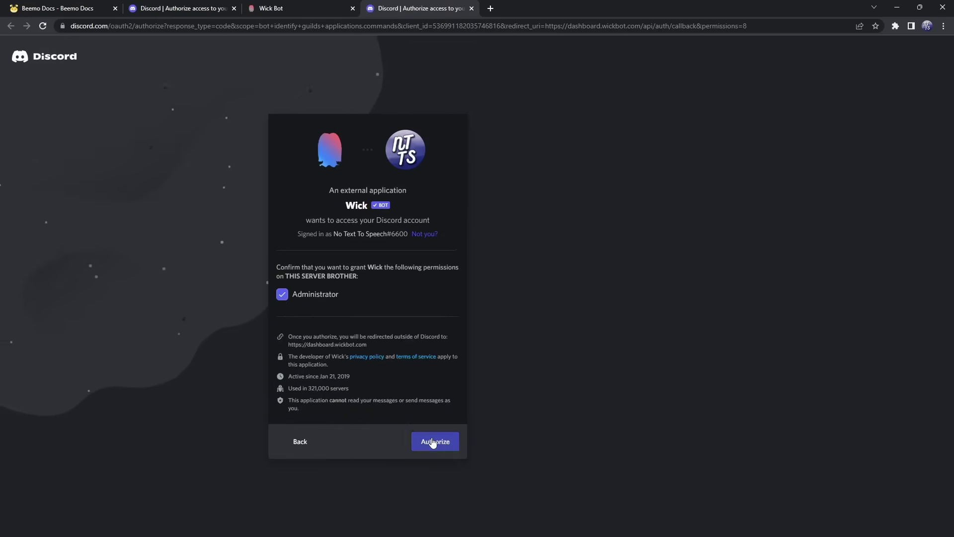
{"action": "left_click", "coordinate": [431, 442]}
{"action": "left_click", "coordinate": [304, 365]}
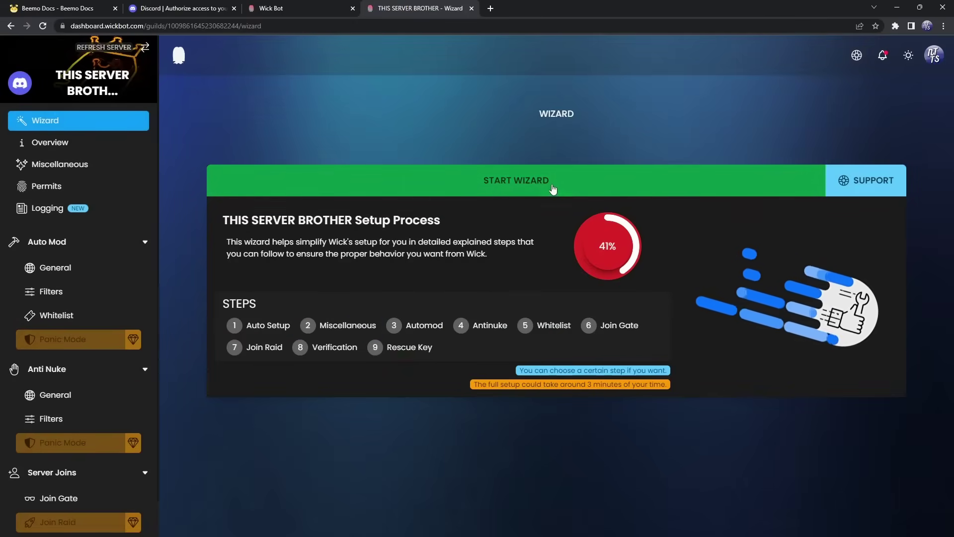
Step: Start Wick's setup wizard, complete the initial automatic setup and continue past the prefix page
{"action": "left_click", "coordinate": [531, 188]}
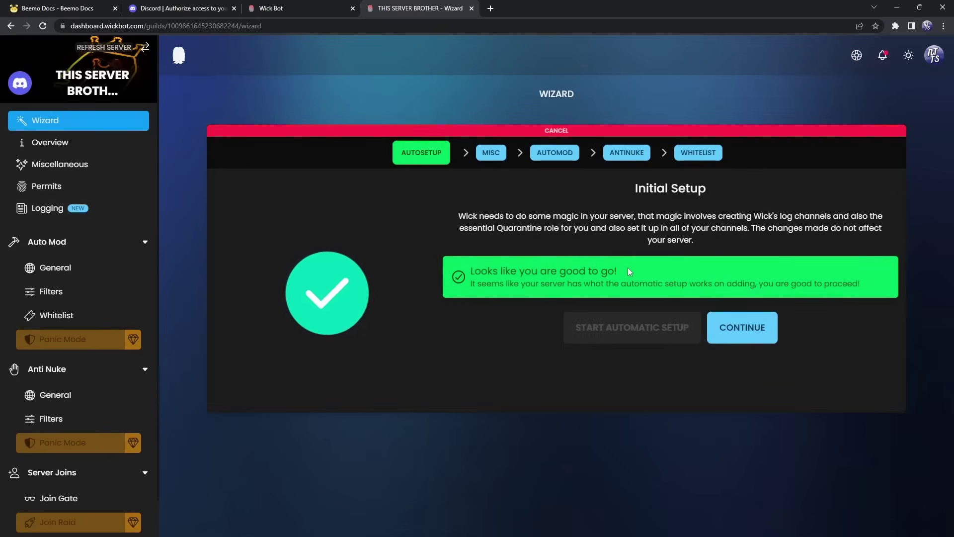
{"action": "left_click", "coordinate": [730, 327]}
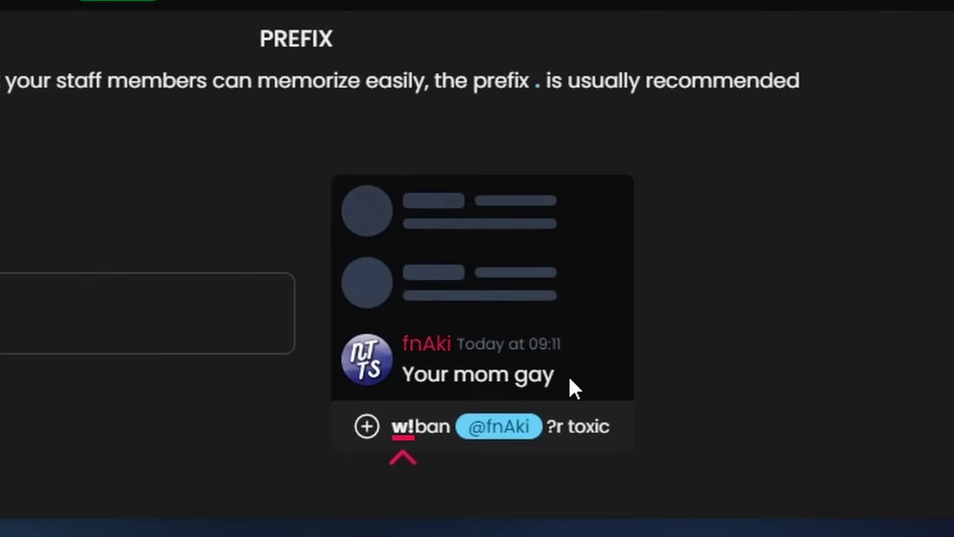
{"action": "left_click_drag", "start_coordinate": [570, 379], "coordinate": [398, 338]}
{"action": "left_click", "coordinate": [736, 344]}
{"action": "left_click", "coordinate": [895, 263]}
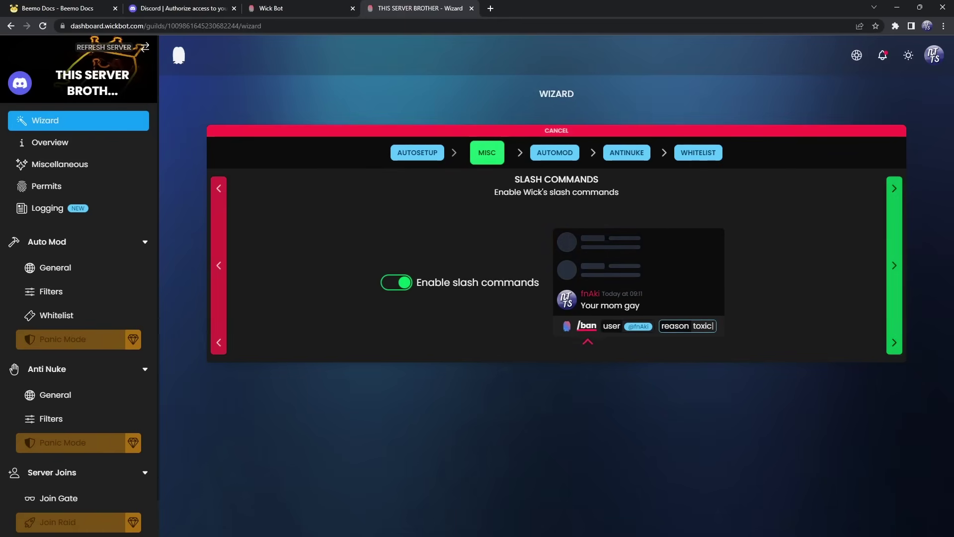
Step: Keep slash commands enabled, preview Wick's minified message replies, and leave compact mode off
{"action": "left_click", "coordinate": [894, 282]}
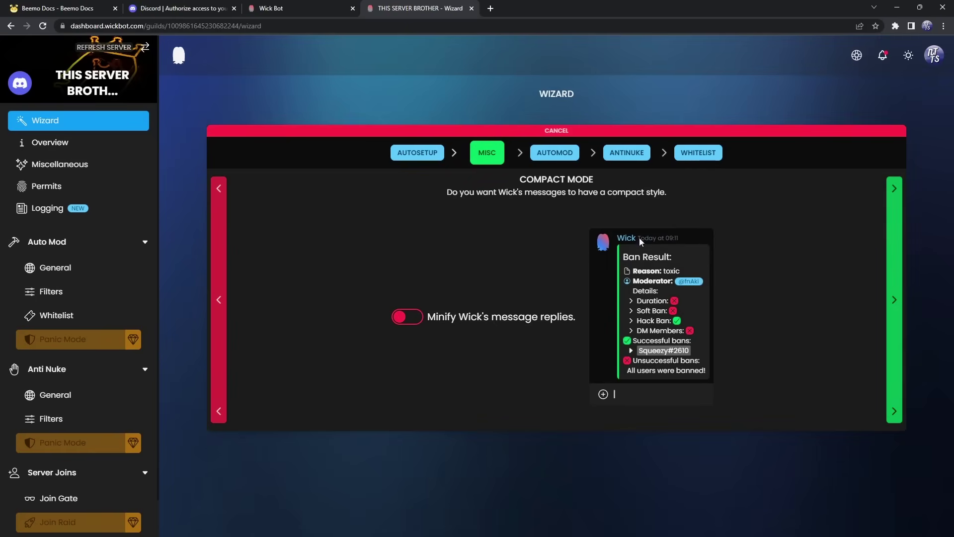
{"action": "left_click", "coordinate": [414, 318]}
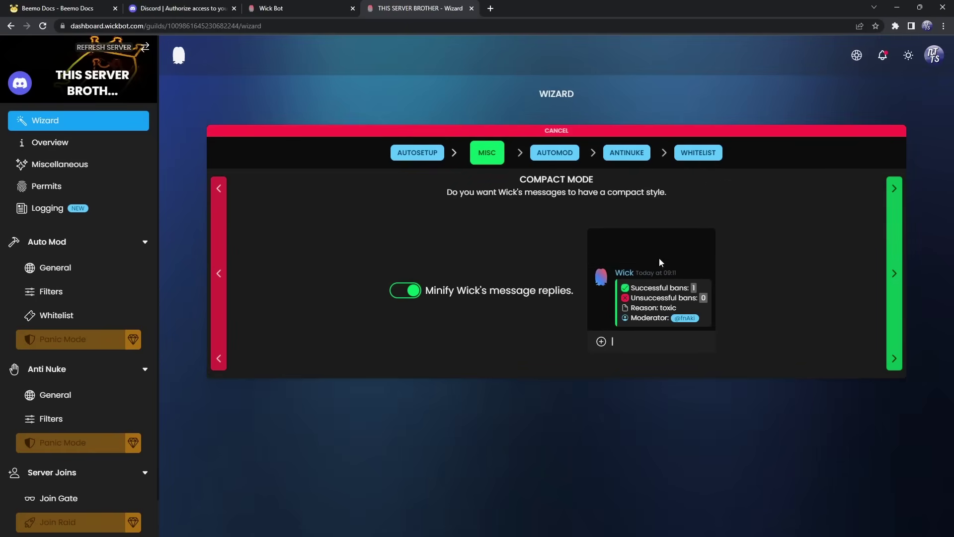
{"action": "left_click", "coordinate": [406, 289]}
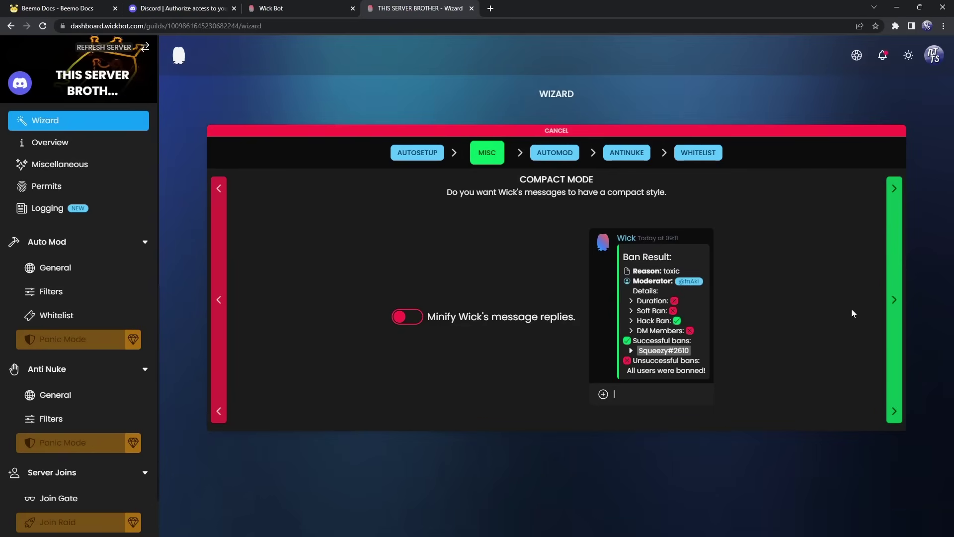
{"action": "left_click", "coordinate": [900, 302]}
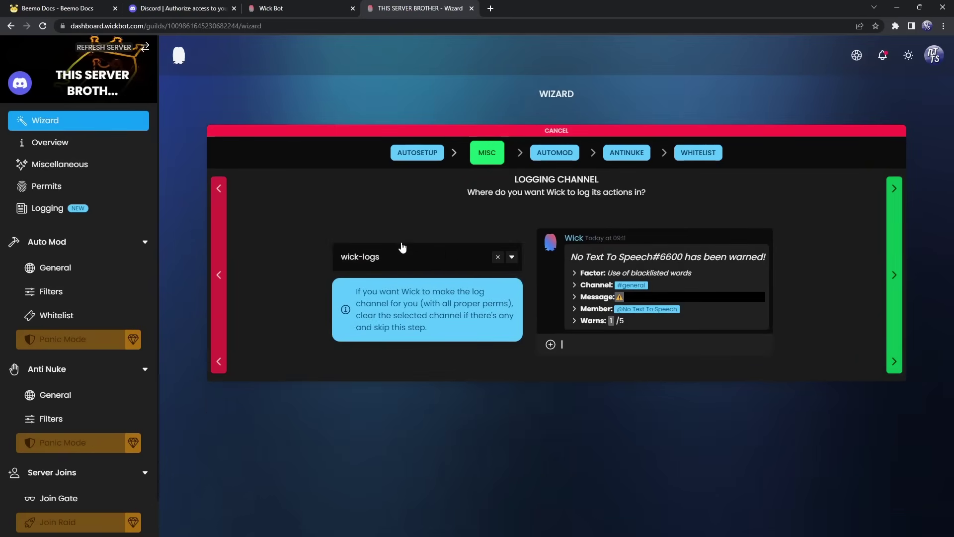
Step: Reselect wick-logs as Wick's logging channel and keep modlogs as the moderation logs channel
{"action": "left_click", "coordinate": [495, 258]}
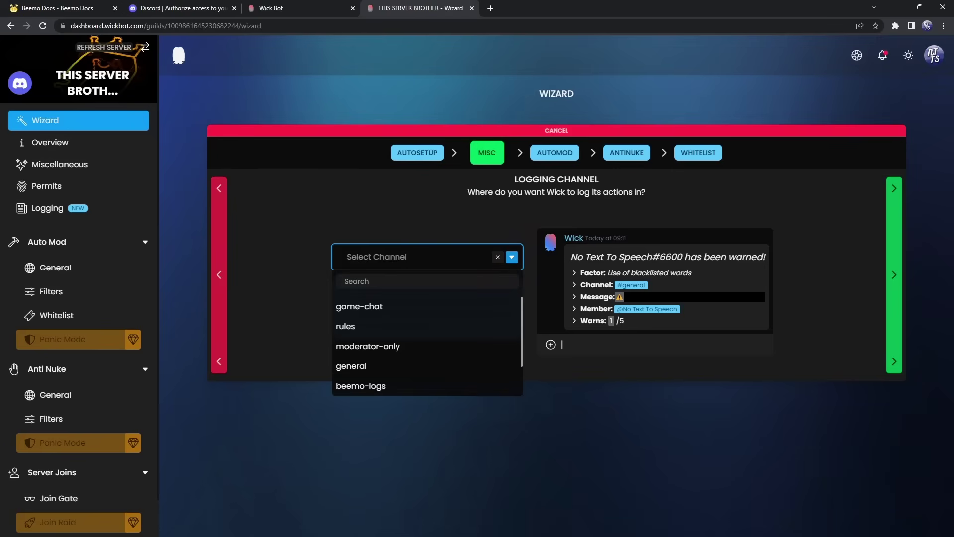
{"action": "scroll", "coordinate": [386, 371], "scroll_direction": "down", "scroll_amount": 1}
{"action": "left_click", "coordinate": [379, 366]}
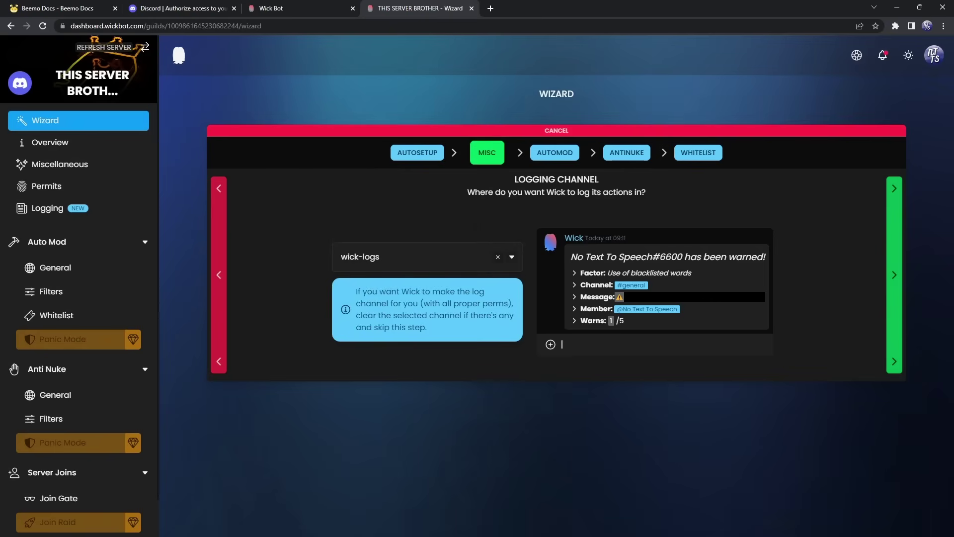
{"action": "left_click", "coordinate": [902, 274]}
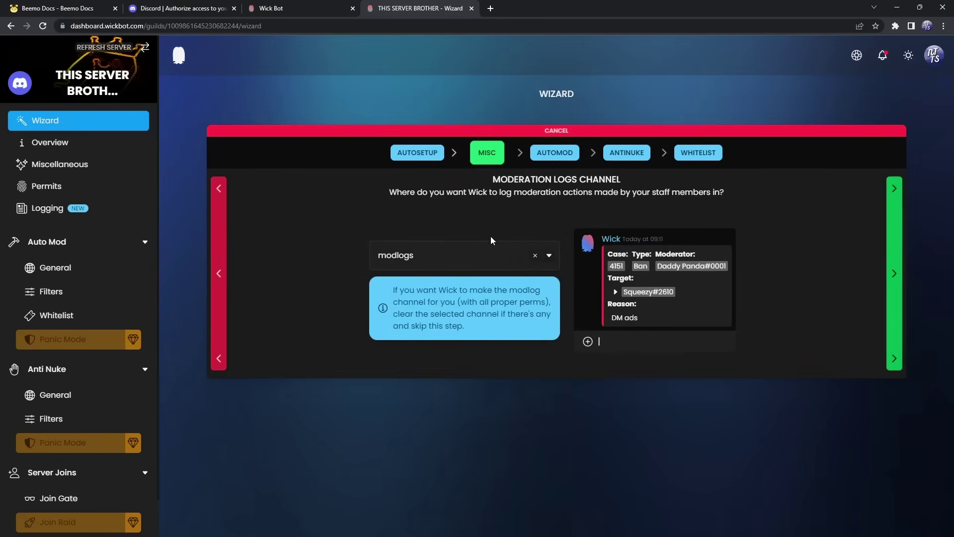
{"action": "left_click", "coordinate": [897, 274]}
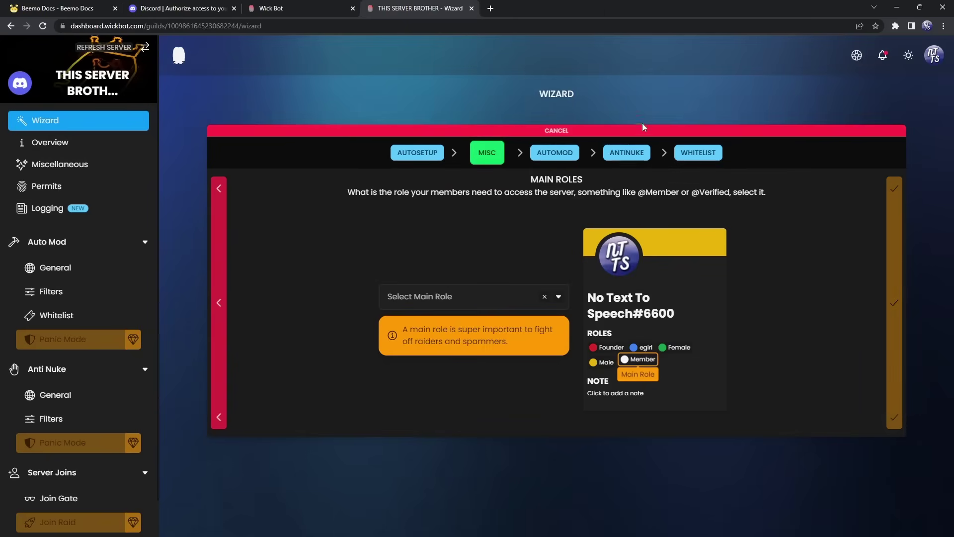
Step: Check the wizard's main role choices, switch to Discord and create a server role named Verified
{"action": "left_click", "coordinate": [498, 296]}
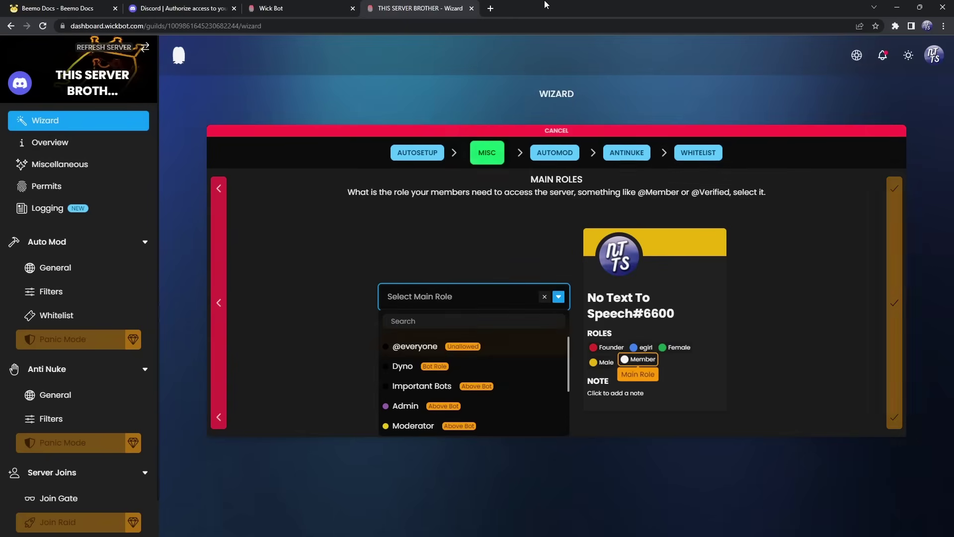
{"action": "key", "text": "alt+Tab"}
{"action": "left_click", "coordinate": [149, 35]}
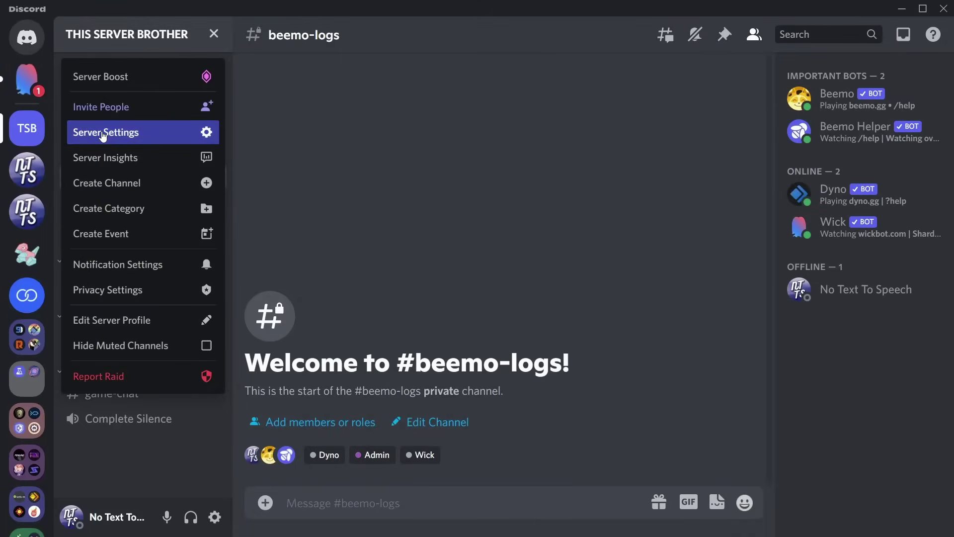
{"action": "left_click", "coordinate": [103, 134]}
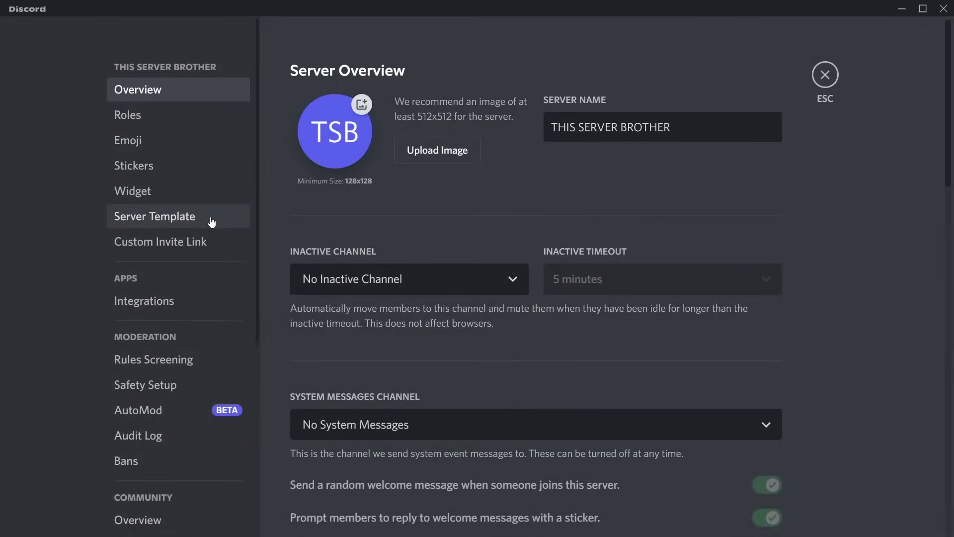
{"action": "left_click", "coordinate": [139, 117]}
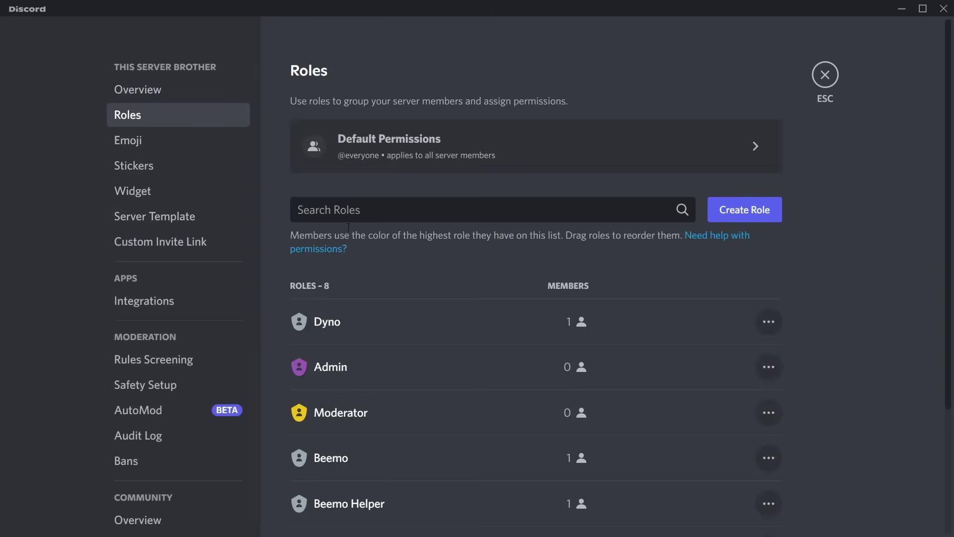
{"action": "left_click", "coordinate": [731, 211]}
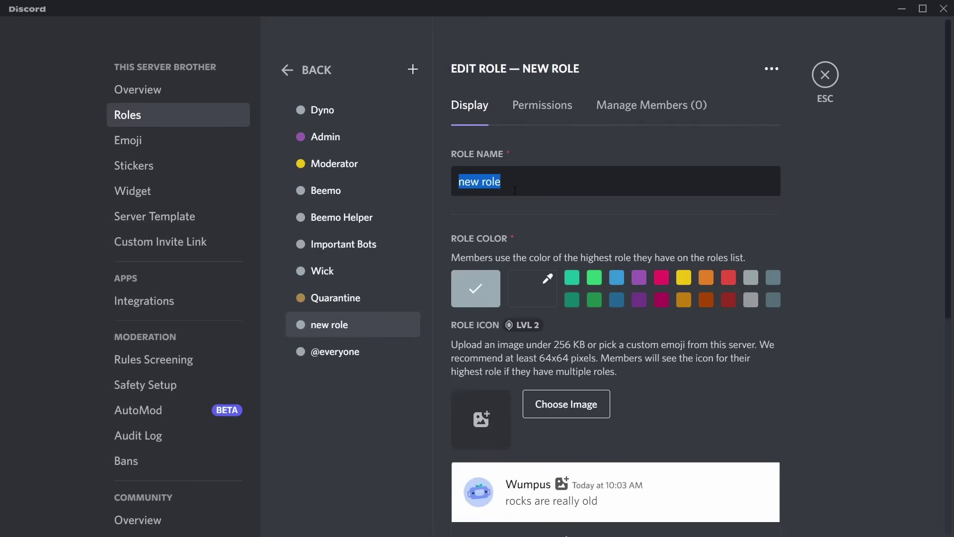
{"action": "type", "text": "Verified"}
{"action": "left_click", "coordinate": [746, 501]}
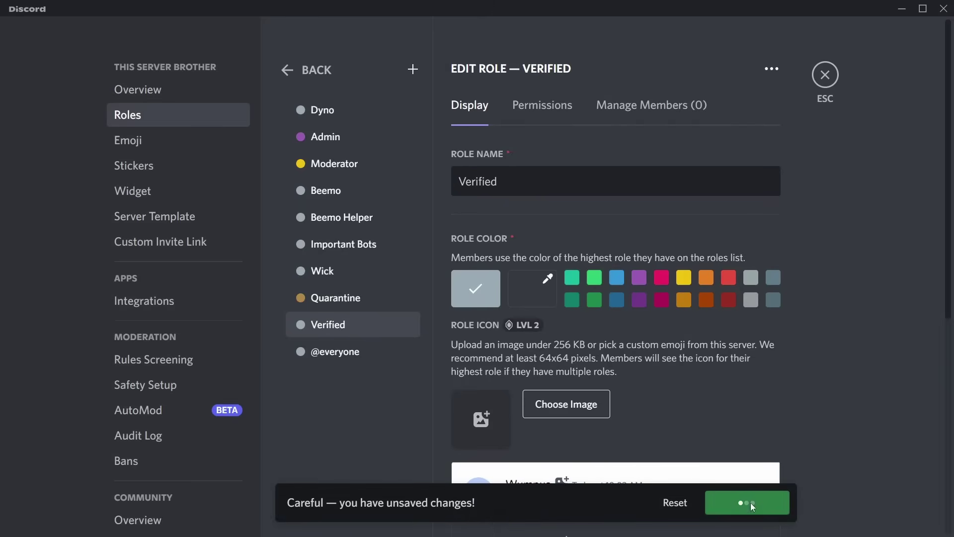
{"action": "left_click", "coordinate": [337, 354]}
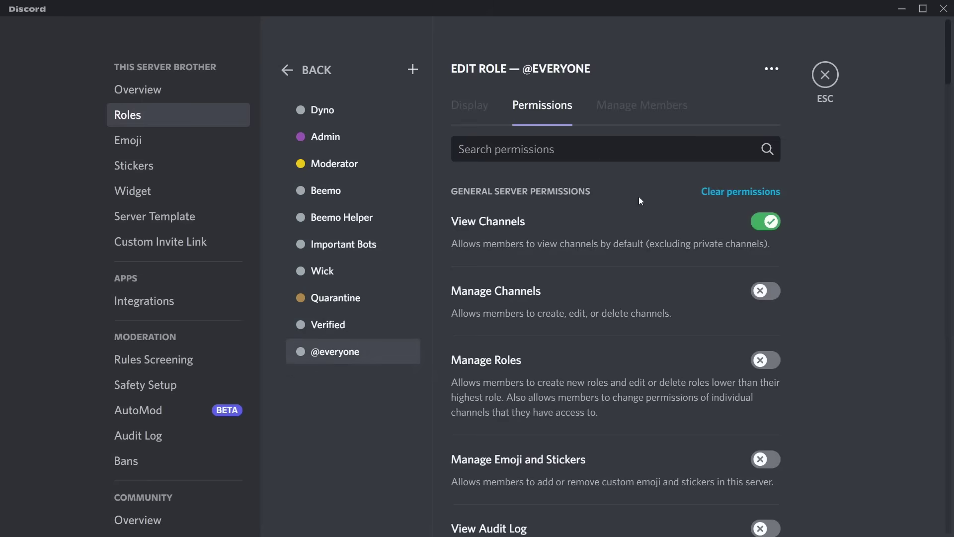
{"action": "left_click", "coordinate": [765, 222]}
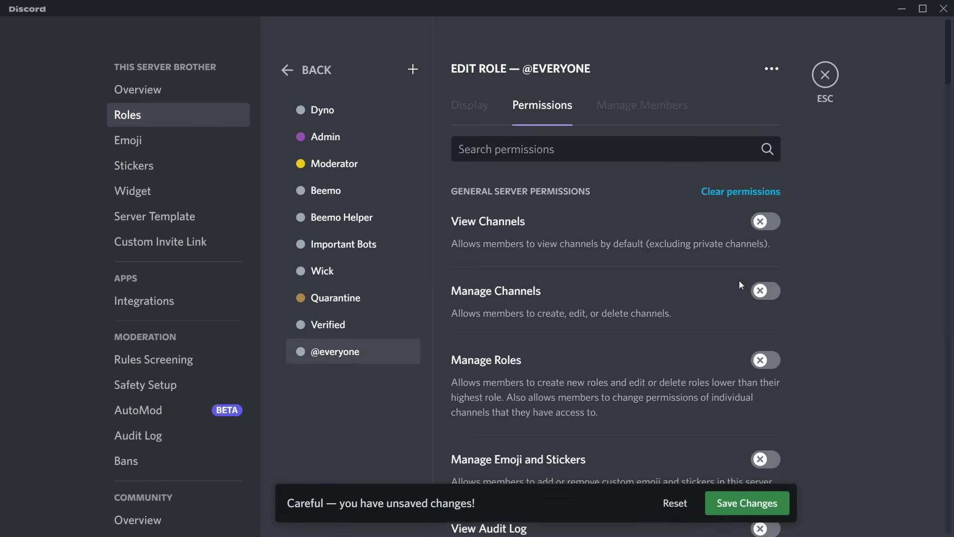
{"action": "left_click", "coordinate": [746, 503]}
Step: Check the Verified role's View Channels permission and view the server as that role
{"action": "left_click", "coordinate": [326, 331]}
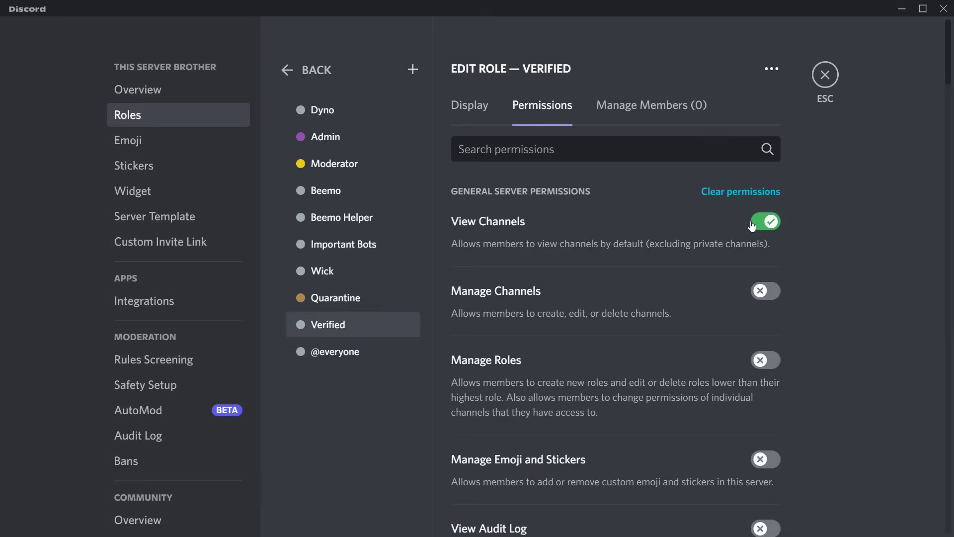
{"action": "left_click", "coordinate": [470, 104]}
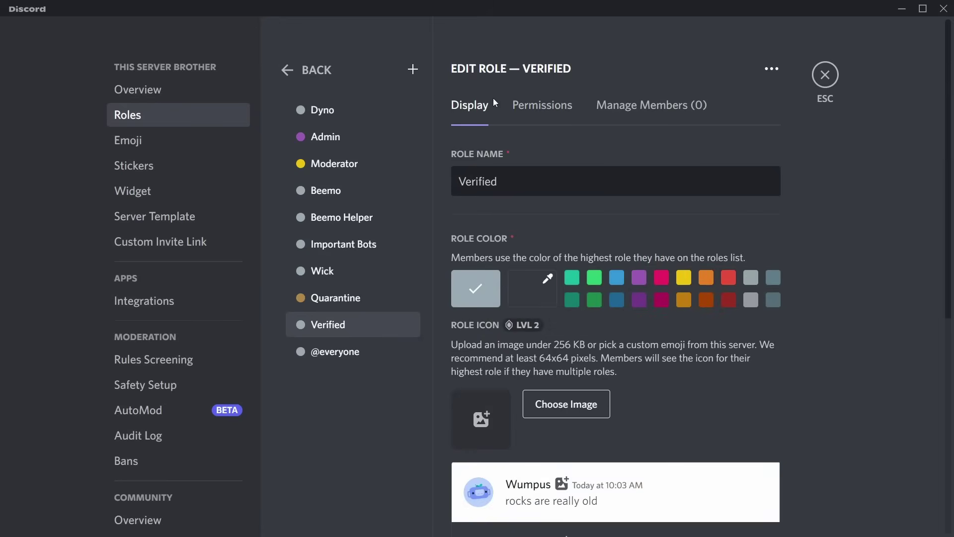
{"action": "scroll", "coordinate": [603, 344], "scroll_direction": "down", "scroll_amount": 10}
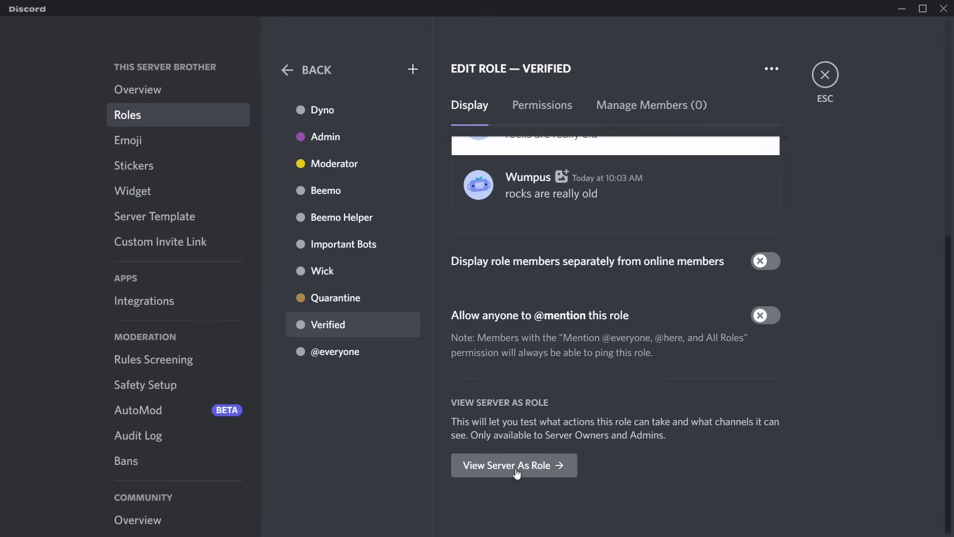
{"action": "left_click", "coordinate": [517, 473]}
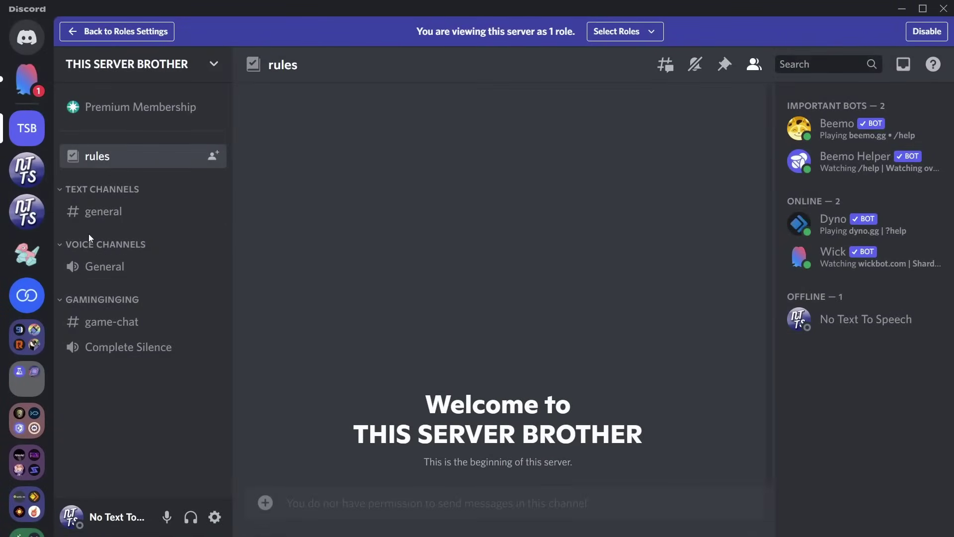
{"action": "left_click", "coordinate": [625, 31]}
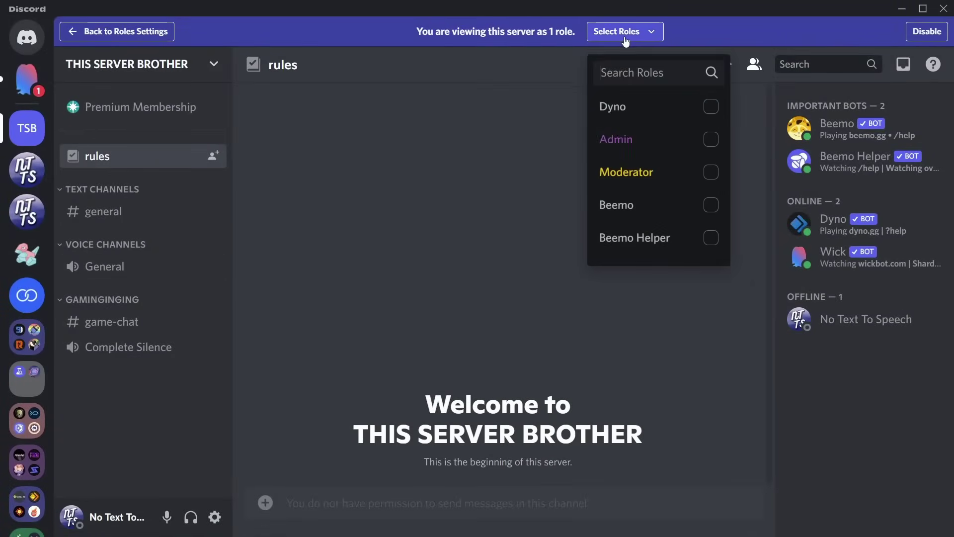
{"action": "scroll", "coordinate": [678, 212], "scroll_direction": "down", "scroll_amount": 3}
{"action": "left_click", "coordinate": [711, 211]}
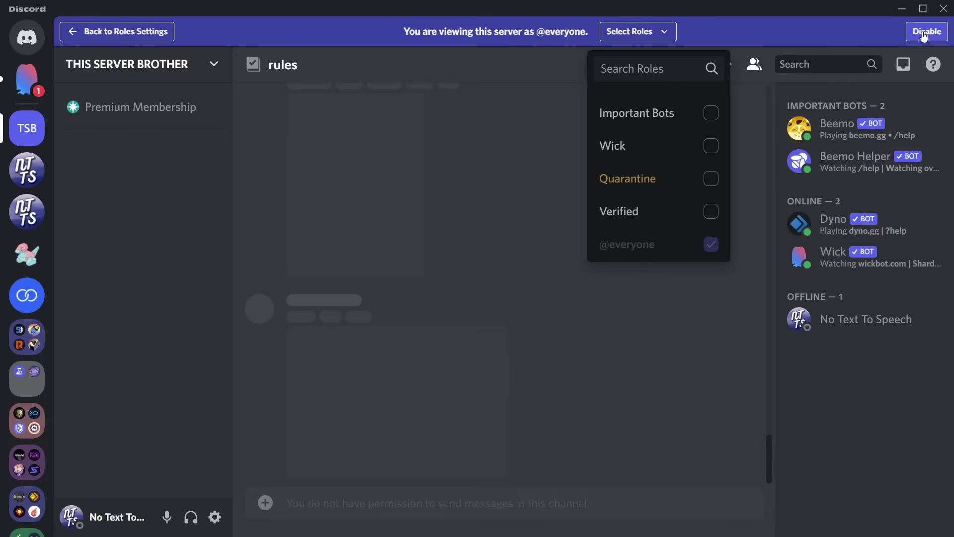
{"action": "left_click", "coordinate": [132, 109]}
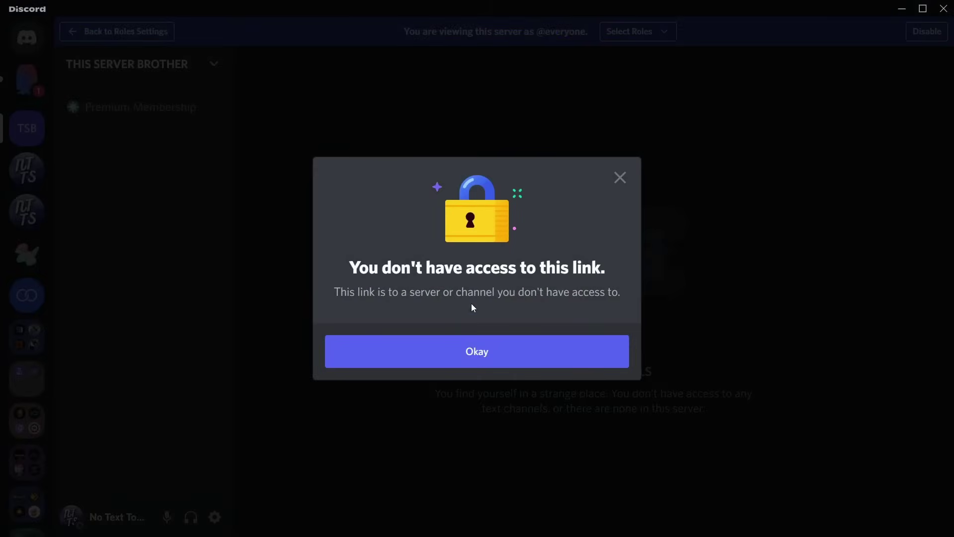
{"action": "left_click", "coordinate": [472, 348]}
{"action": "left_click", "coordinate": [926, 32]}
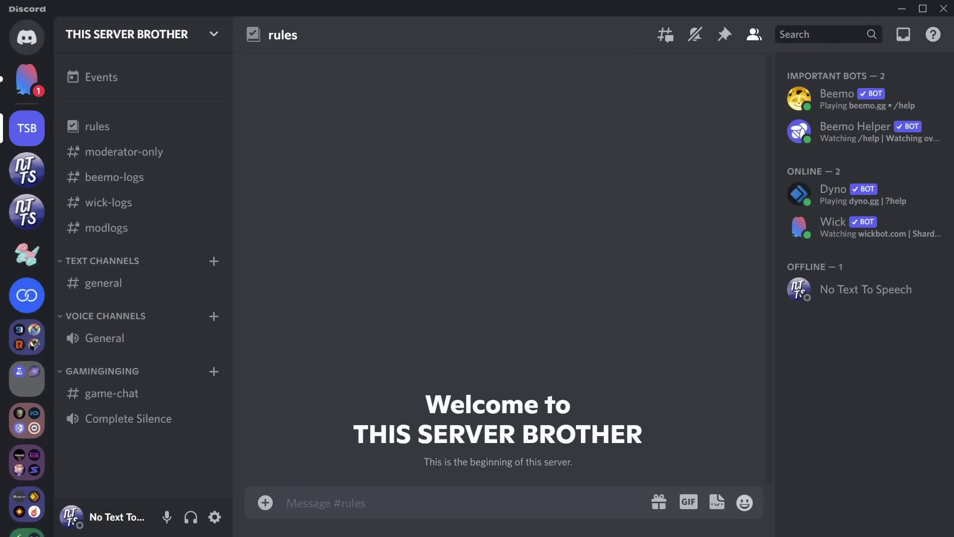
Step: Switch back to the Wick dashboard and look for the Verified role among the wizard's main role choices
{"action": "key", "text": "alt+Tab"}
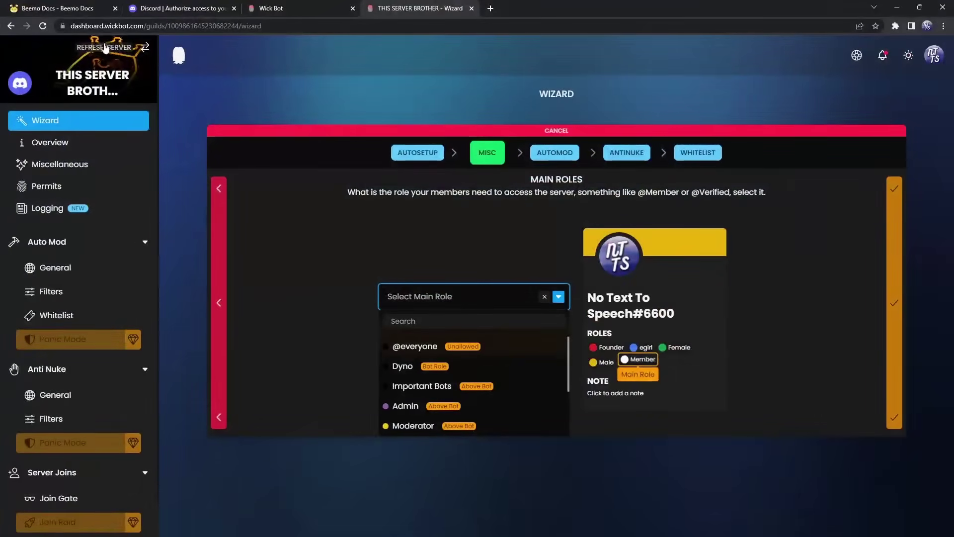
{"action": "left_click", "coordinate": [588, 338]}
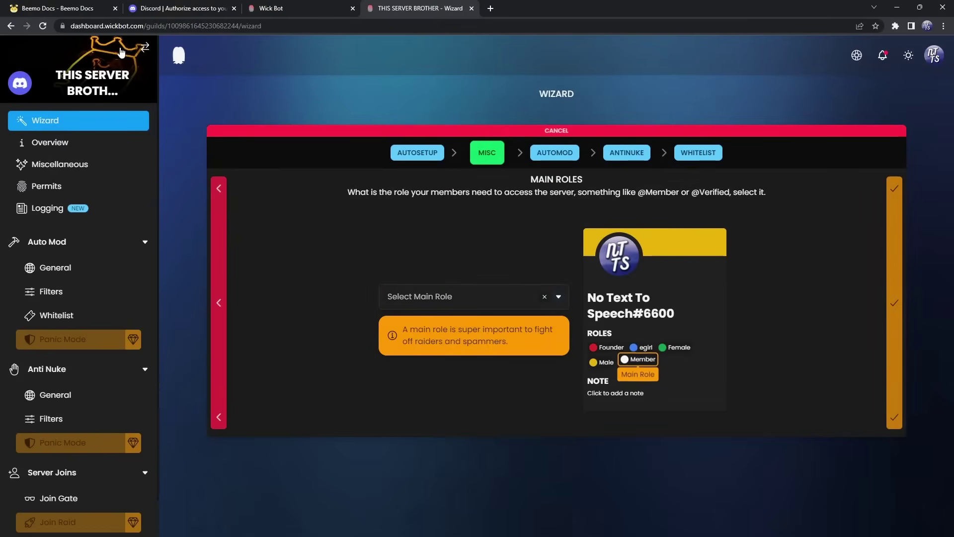
{"action": "left_click", "coordinate": [479, 301]}
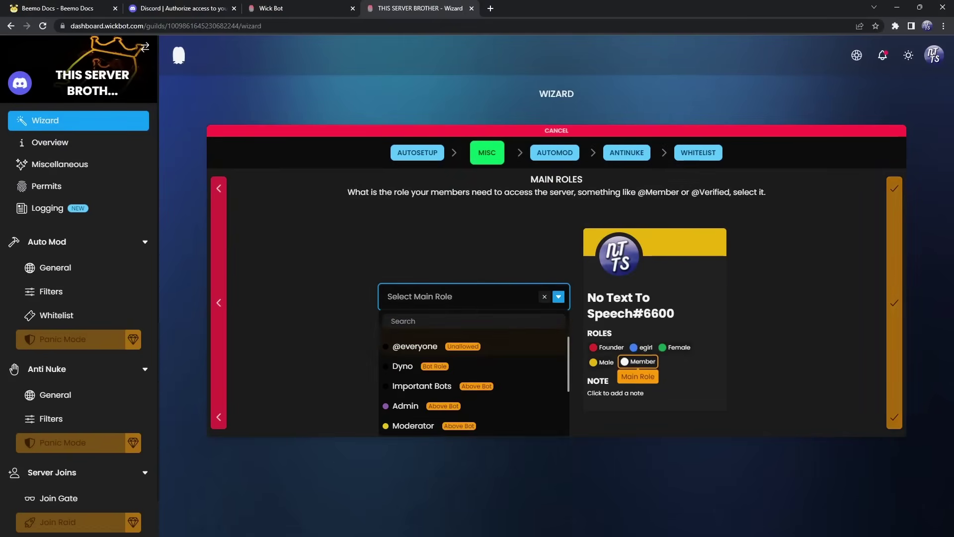
{"action": "scroll", "coordinate": [476, 393], "scroll_direction": "down", "scroll_amount": 2}
{"action": "scroll", "coordinate": [475, 393], "scroll_direction": "up", "scroll_amount": 4}
{"action": "left_click", "coordinate": [360, 257]}
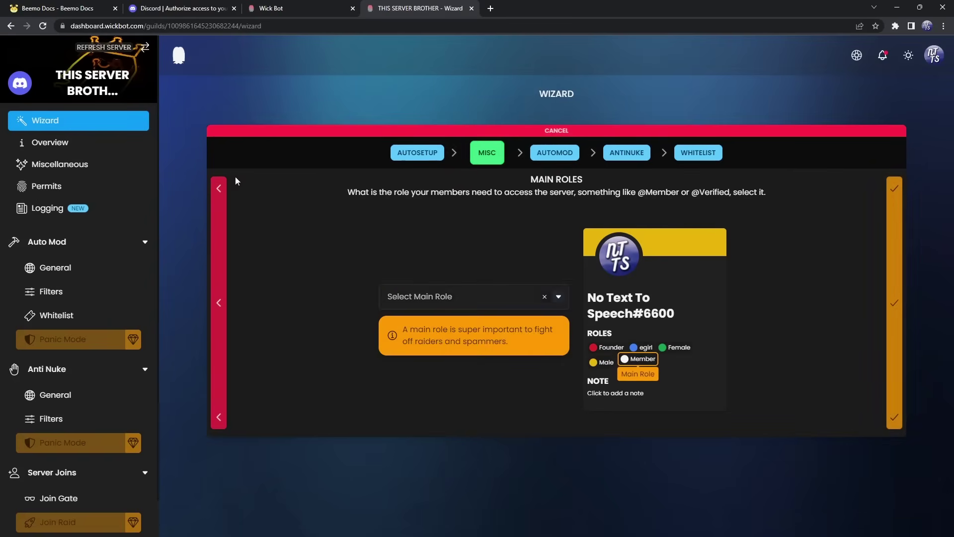
Step: Reload the Wick dashboard and reopen THIS SERVER BROTHER from the server list
{"action": "left_click", "coordinate": [43, 27]}
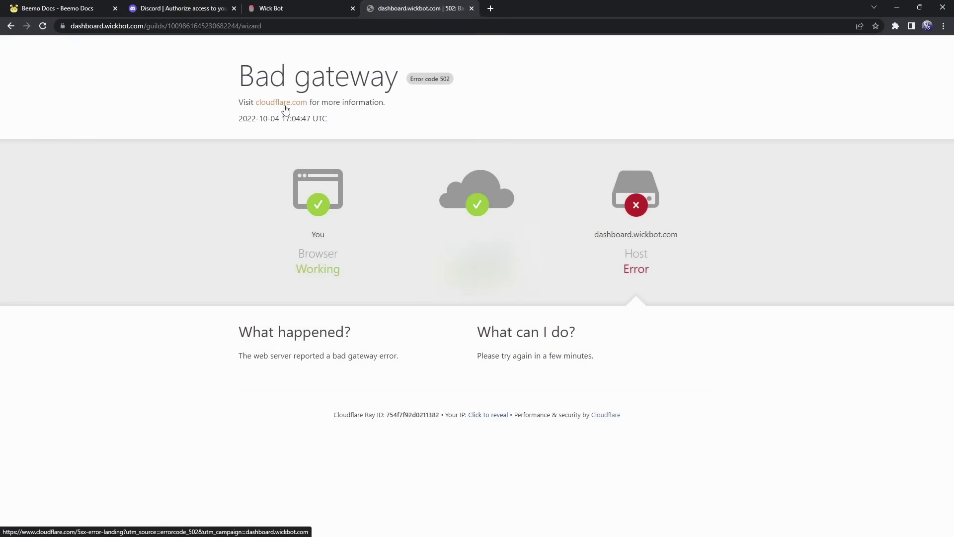
{"action": "key", "text": "ctrl+l"}
{"action": "key", "text": "Return"}
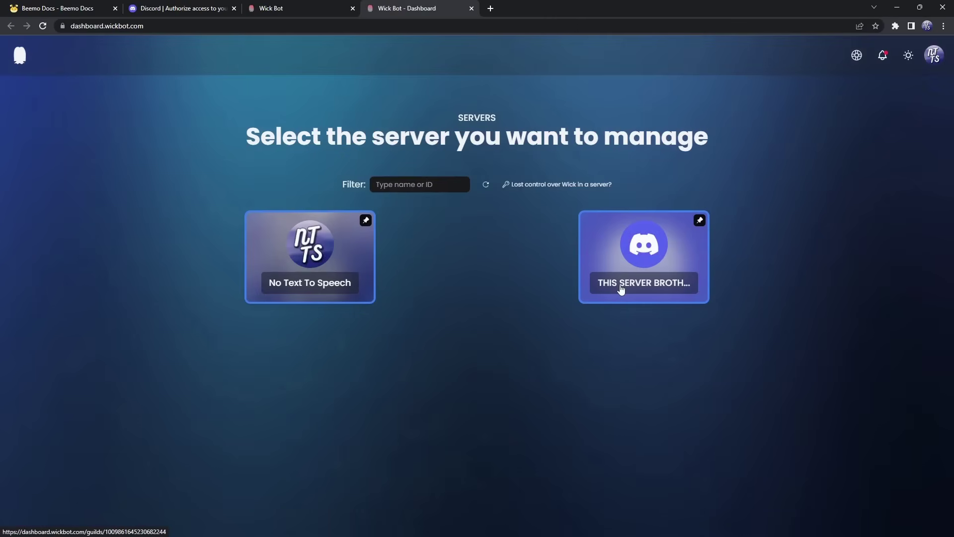
{"action": "left_click", "coordinate": [621, 288]}
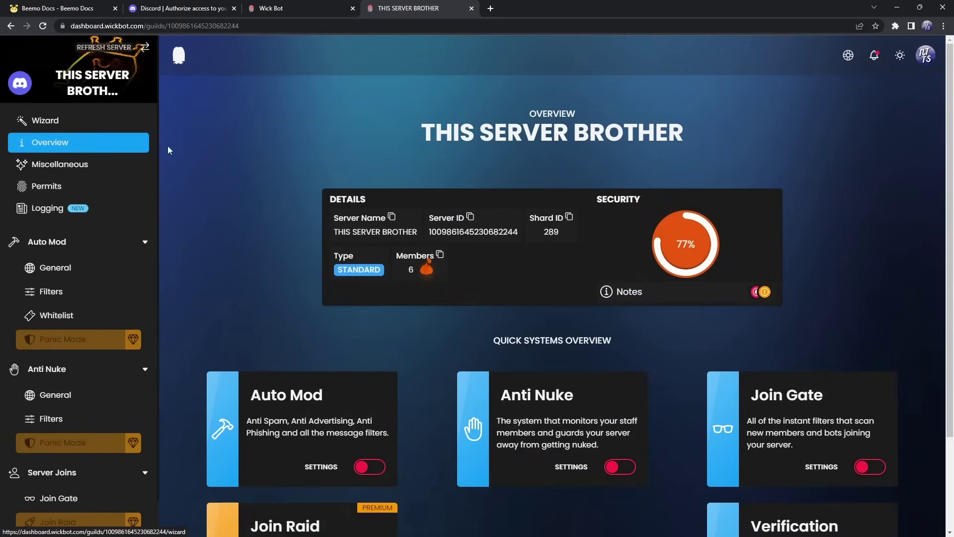
Step: Restart the setup wizard, keep the existing prefix and logging channel, and set Verified as the main role to complete the Misc section
{"action": "left_click", "coordinate": [71, 126]}
{"action": "left_click", "coordinate": [497, 178]}
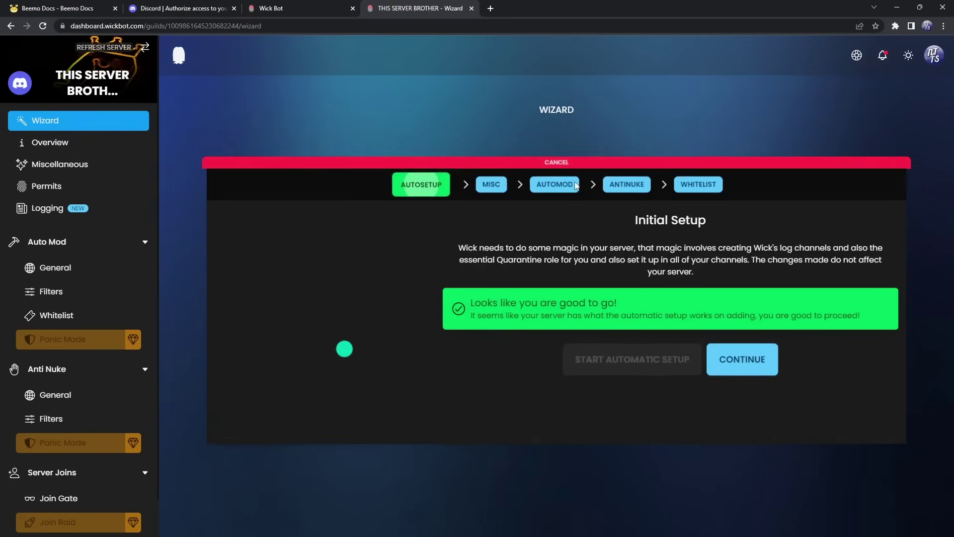
{"action": "left_click", "coordinate": [747, 335]}
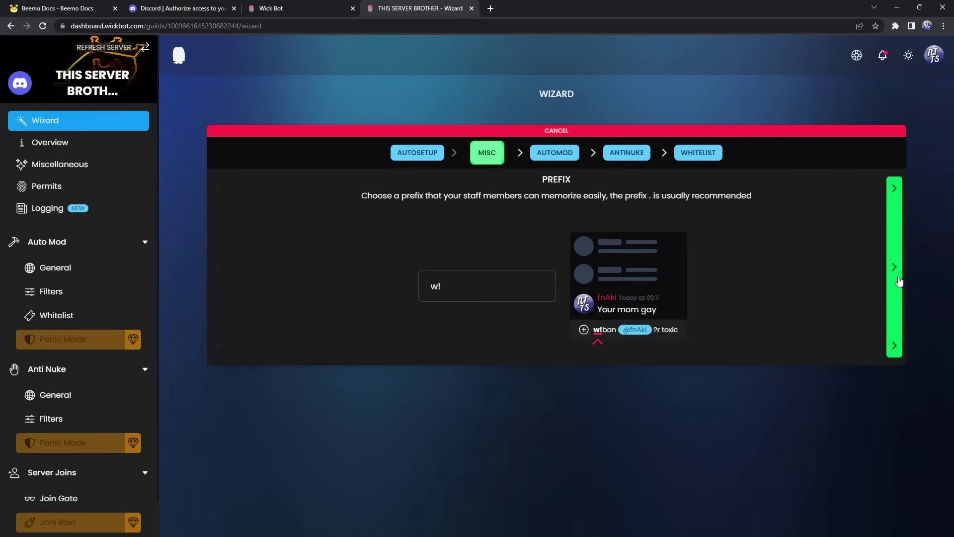
{"action": "left_click", "coordinate": [897, 279]}
{"action": "left_click", "coordinate": [900, 281]}
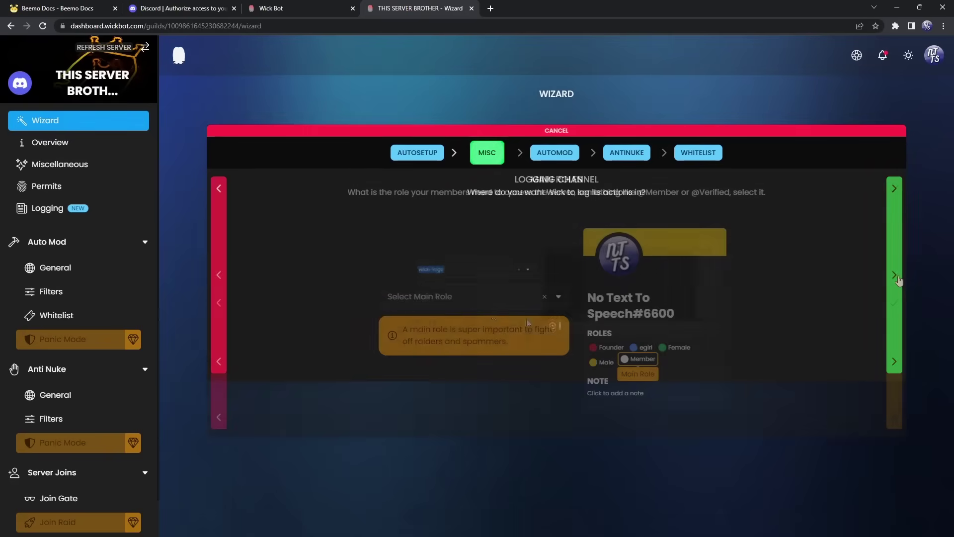
{"action": "left_click", "coordinate": [460, 301]}
{"action": "scroll", "coordinate": [422, 387], "scroll_direction": "down", "scroll_amount": 5}
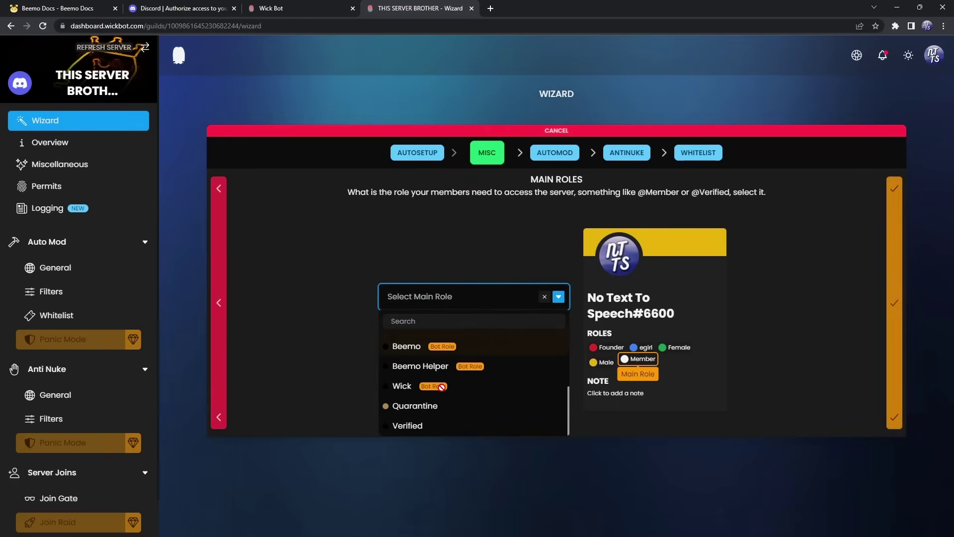
{"action": "left_click", "coordinate": [406, 426]}
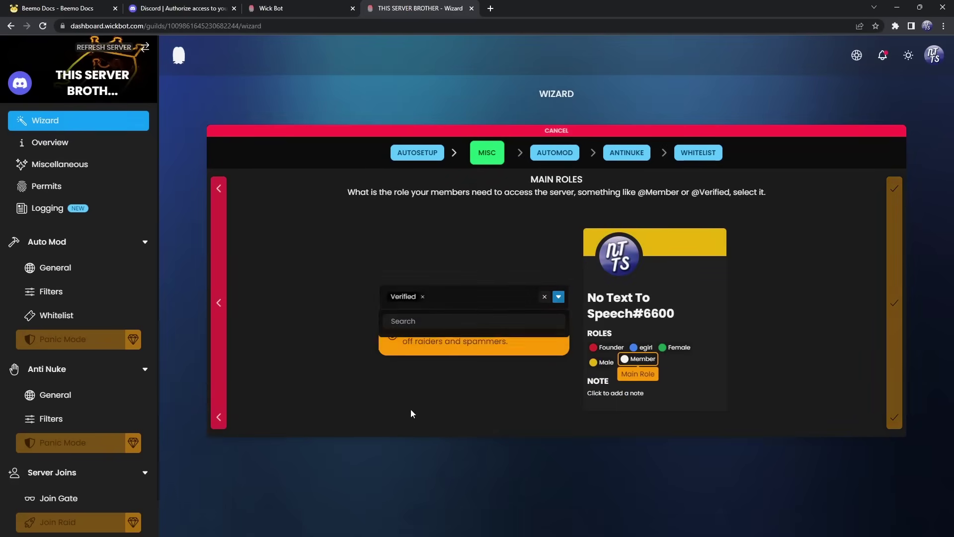
{"action": "left_click", "coordinate": [894, 319]}
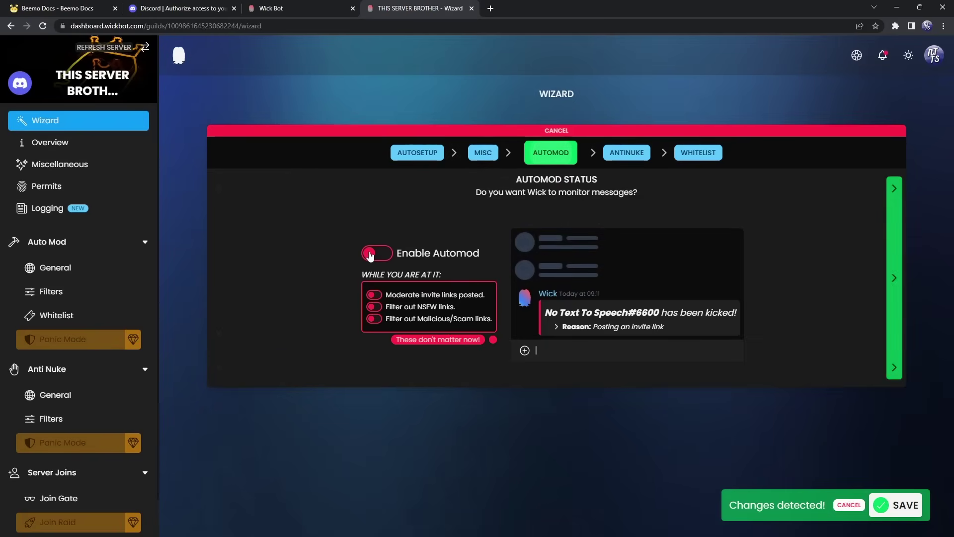
Step: Switch to Discord and kick the Dyno bot from the server without giving a reason
{"action": "key", "text": "alt+Tab"}
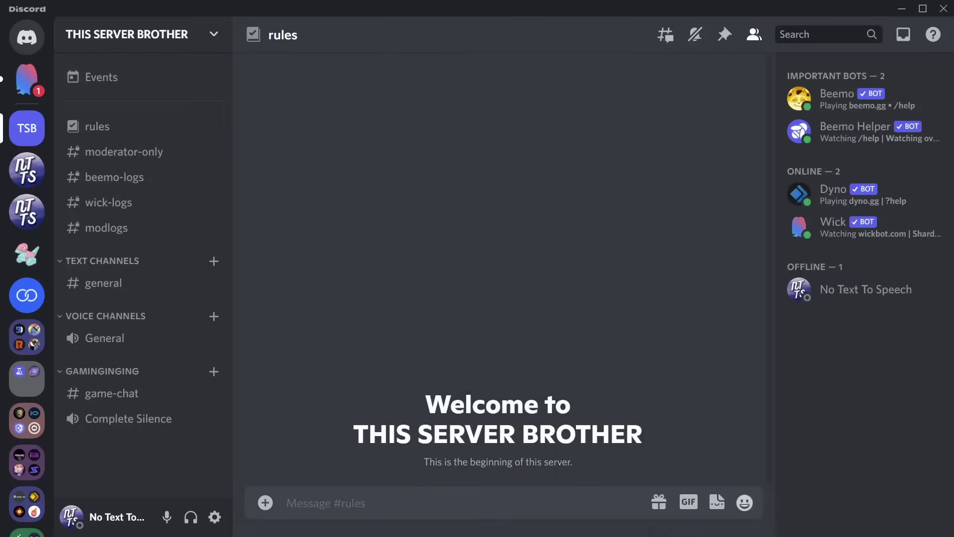
{"action": "right_click", "coordinate": [817, 204]}
{"action": "left_click", "coordinate": [726, 420]}
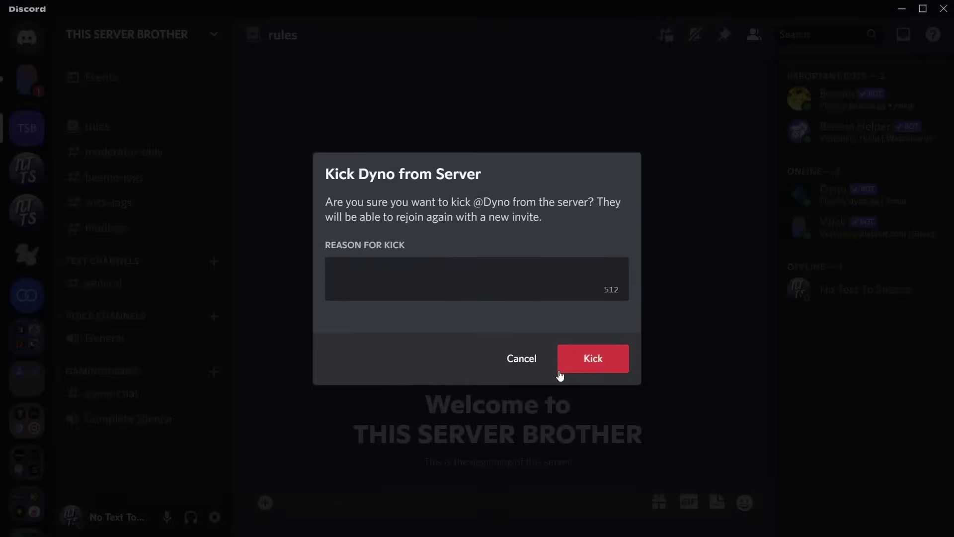
{"action": "left_click", "coordinate": [561, 368]}
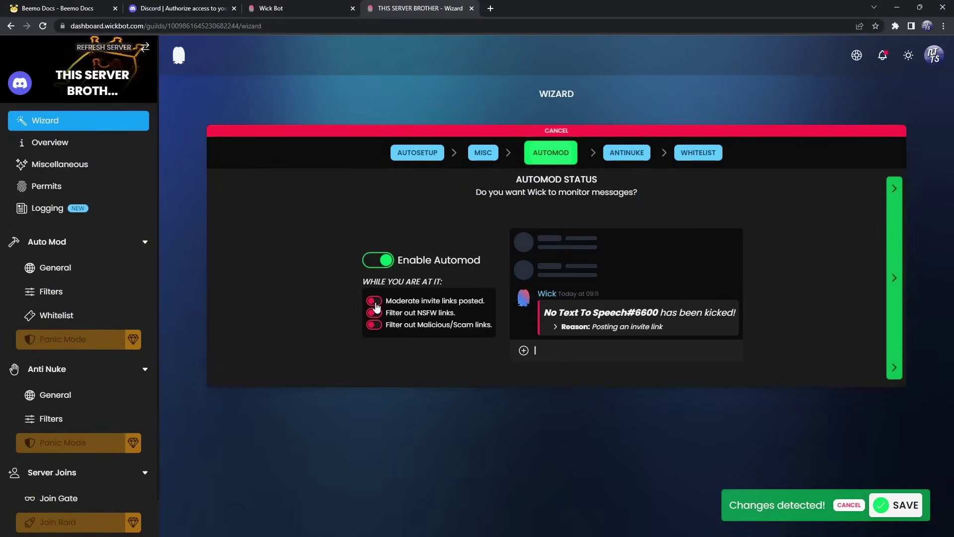
Step: Turn on Automod's invite link moderation and its NSFW and malicious/scam link filters, and continue to the antispam module
{"action": "left_click", "coordinate": [375, 302]}
{"action": "left_click", "coordinate": [374, 314]}
{"action": "left_click", "coordinate": [374, 325]}
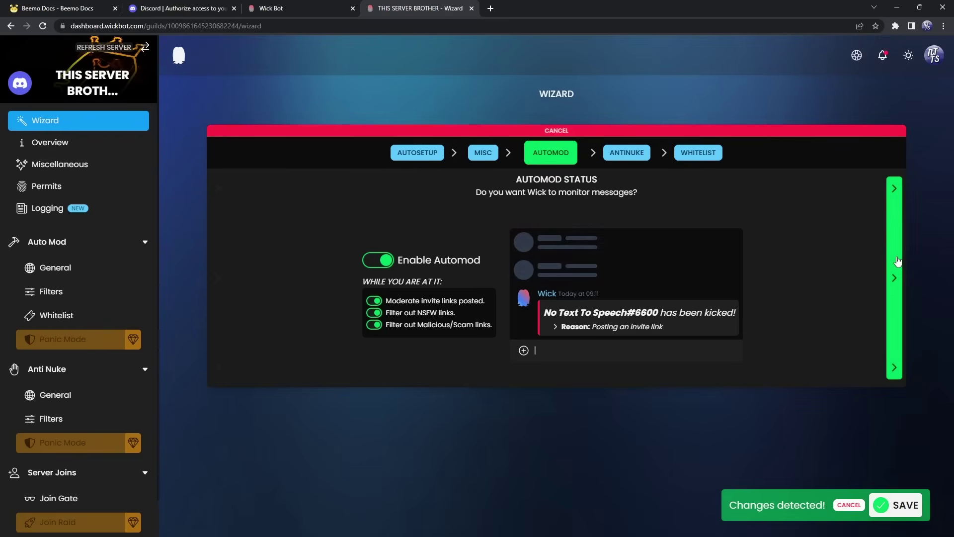
{"action": "left_click", "coordinate": [894, 277]}
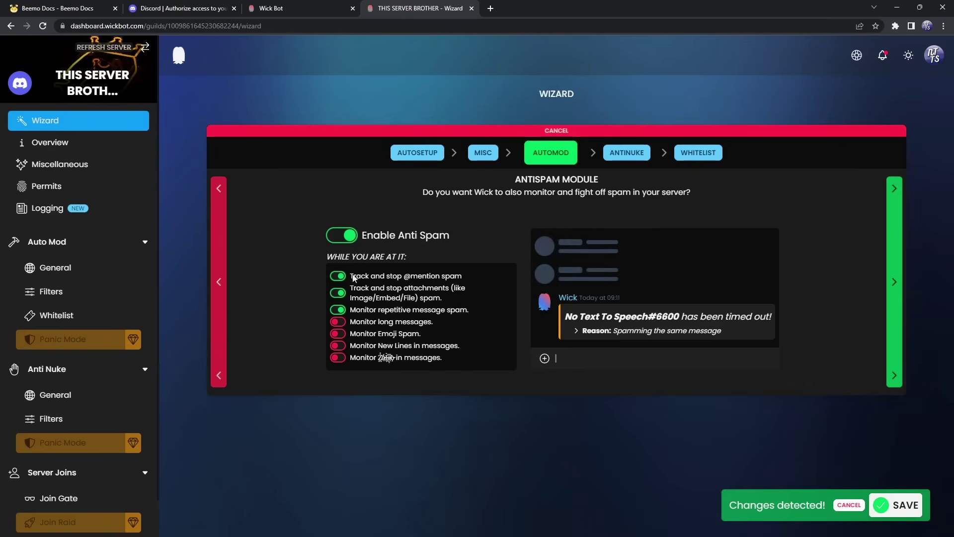
Step: Turn on antispam monitoring of long messages, emoji spam, new lines and Zalgo text, and complete the Automod section with webhook monitoring enabled
{"action": "left_click", "coordinate": [337, 322]}
{"action": "left_click", "coordinate": [338, 346]}
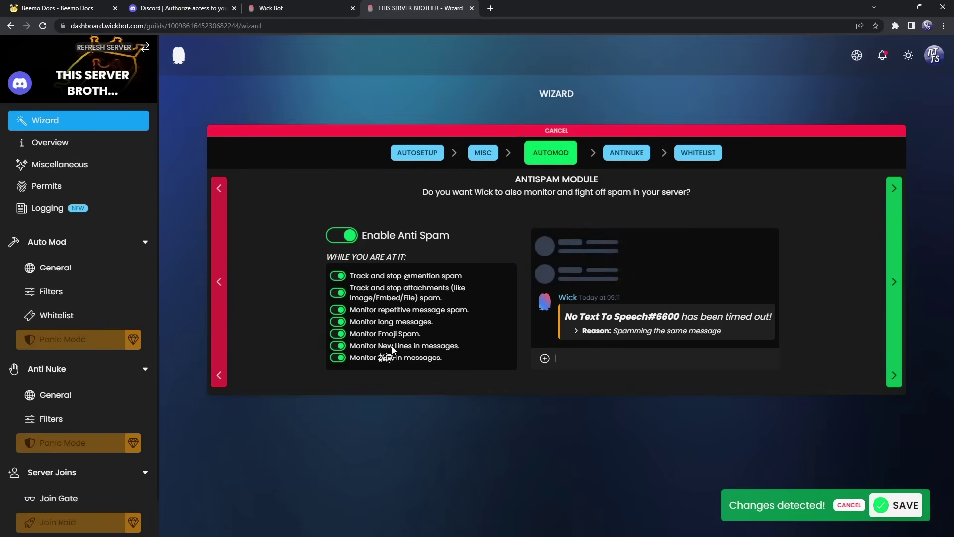
{"action": "left_click", "coordinate": [887, 275]}
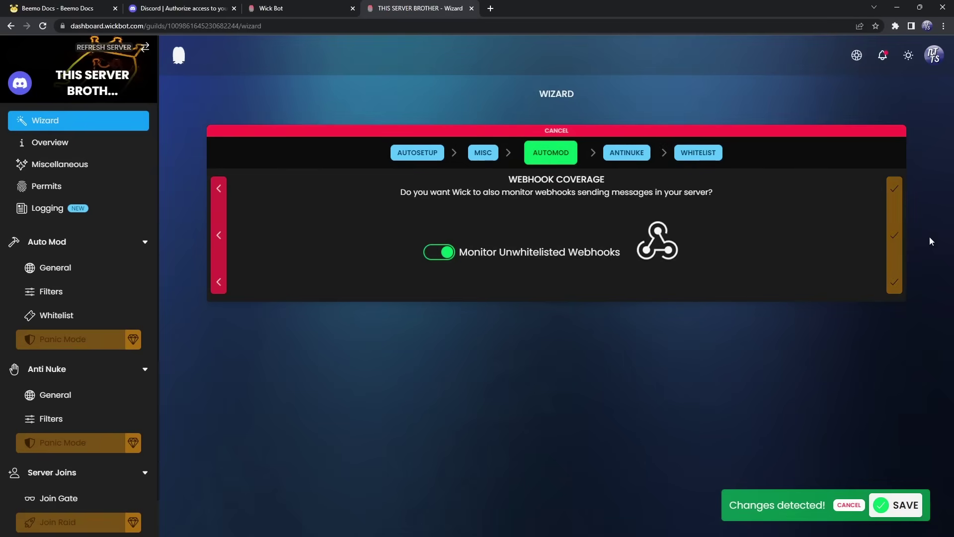
{"action": "left_click", "coordinate": [895, 239]}
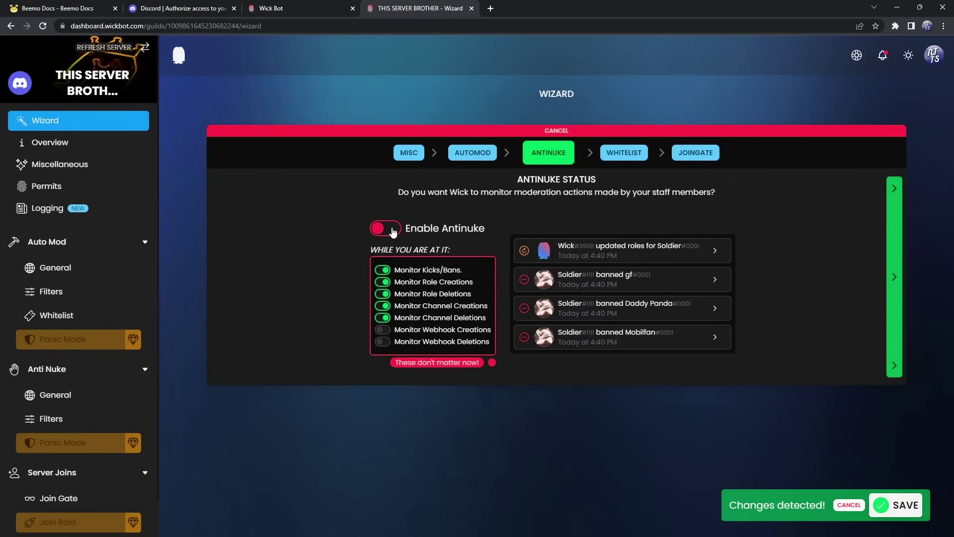
{"action": "left_click", "coordinate": [392, 230]}
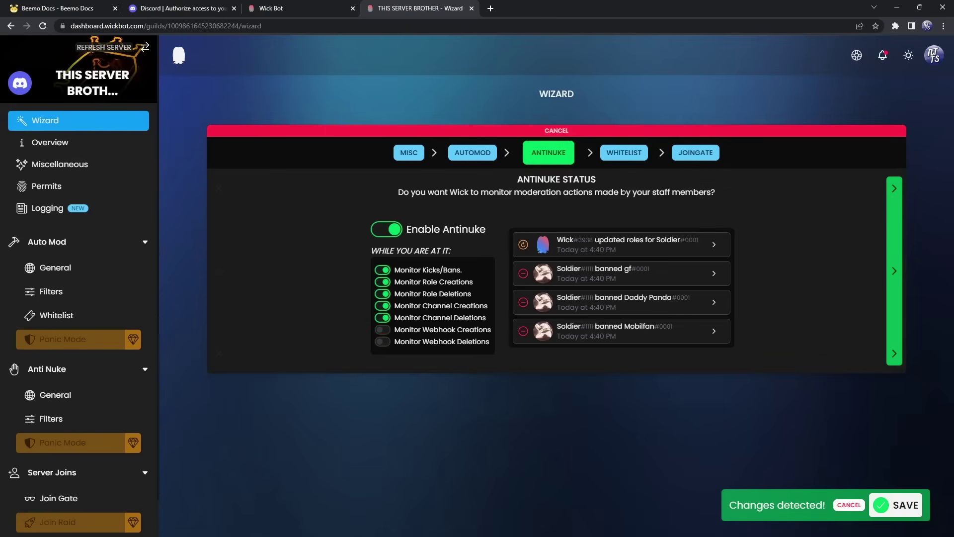
{"action": "left_click", "coordinate": [891, 236]}
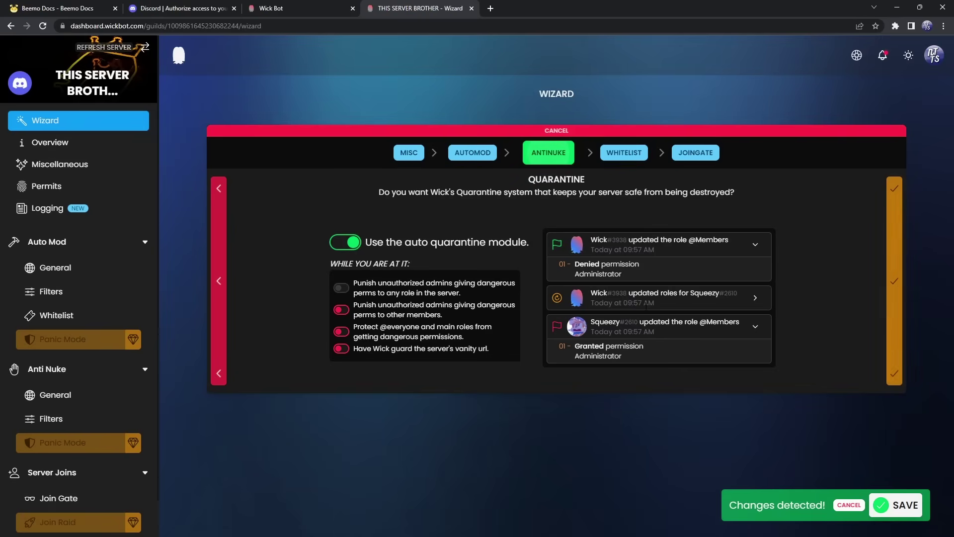
{"action": "left_click", "coordinate": [342, 310]}
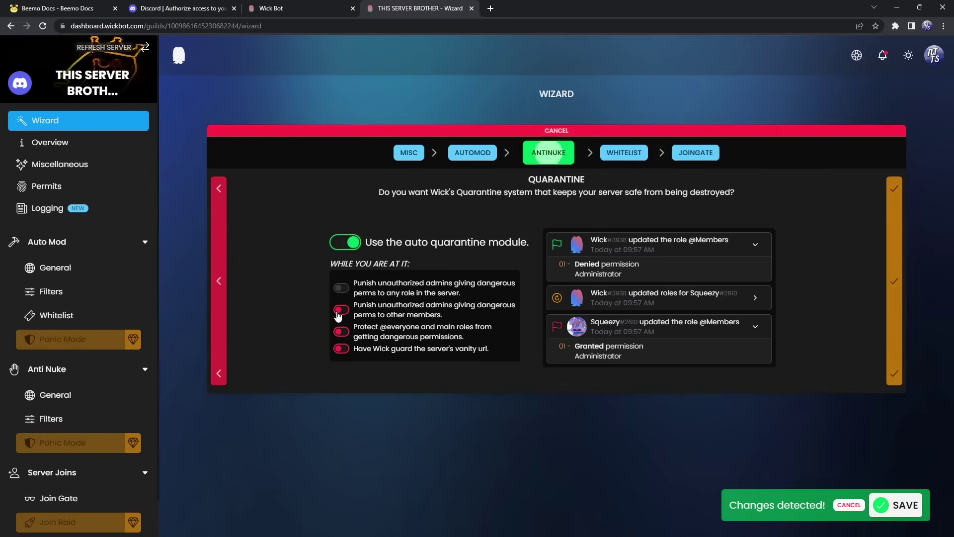
{"action": "left_click", "coordinate": [342, 331]}
{"action": "left_click", "coordinate": [342, 348]}
{"action": "left_click", "coordinate": [894, 348]}
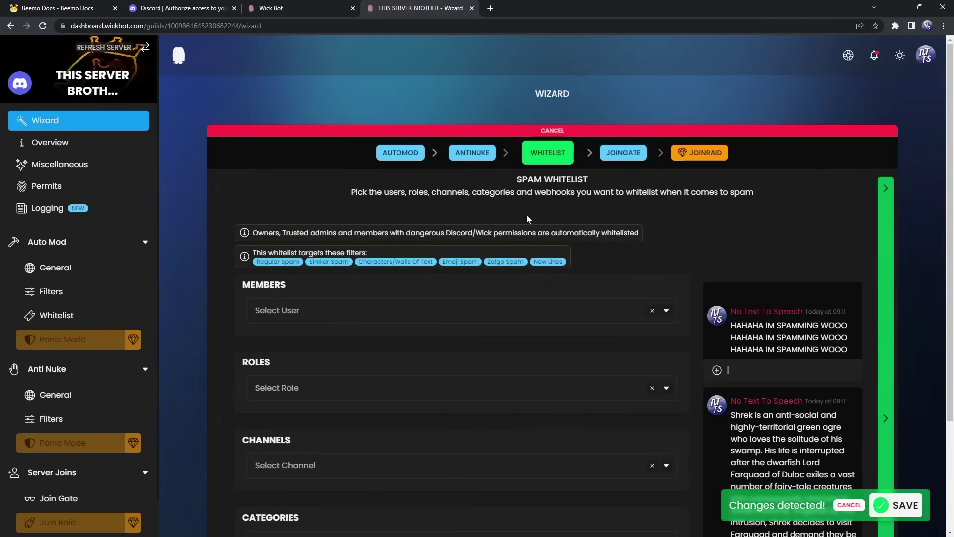
Step: Add the Admin and Moderator roles to the spam whitelist
{"action": "left_click", "coordinate": [480, 312]}
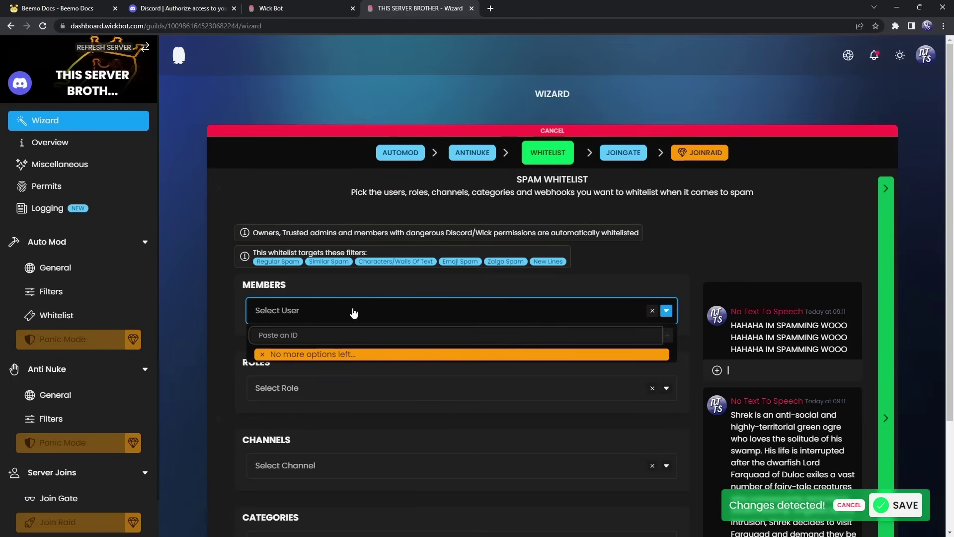
{"action": "left_click", "coordinate": [296, 363]}
{"action": "scroll", "coordinate": [295, 362], "scroll_direction": "down", "scroll_amount": 1}
{"action": "left_click", "coordinate": [276, 339]}
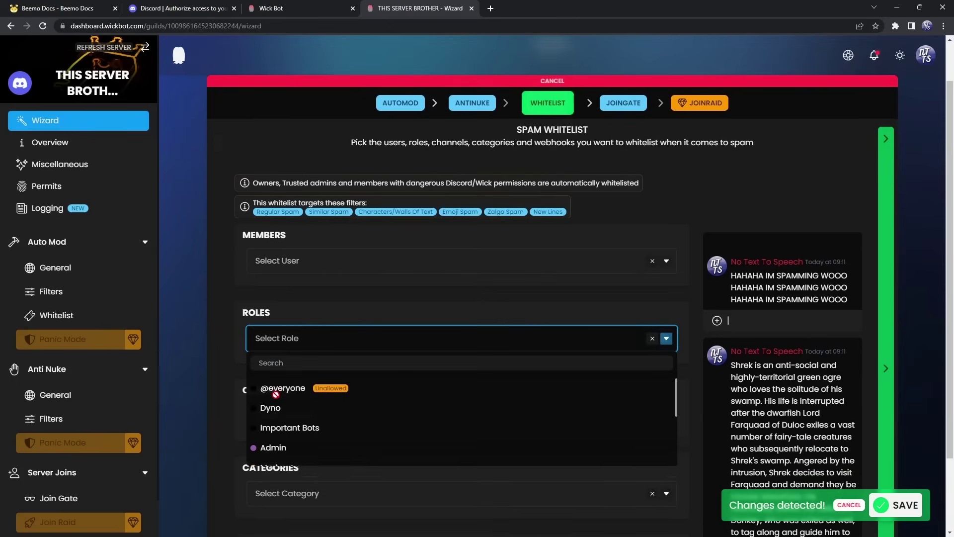
{"action": "left_click", "coordinate": [283, 448]}
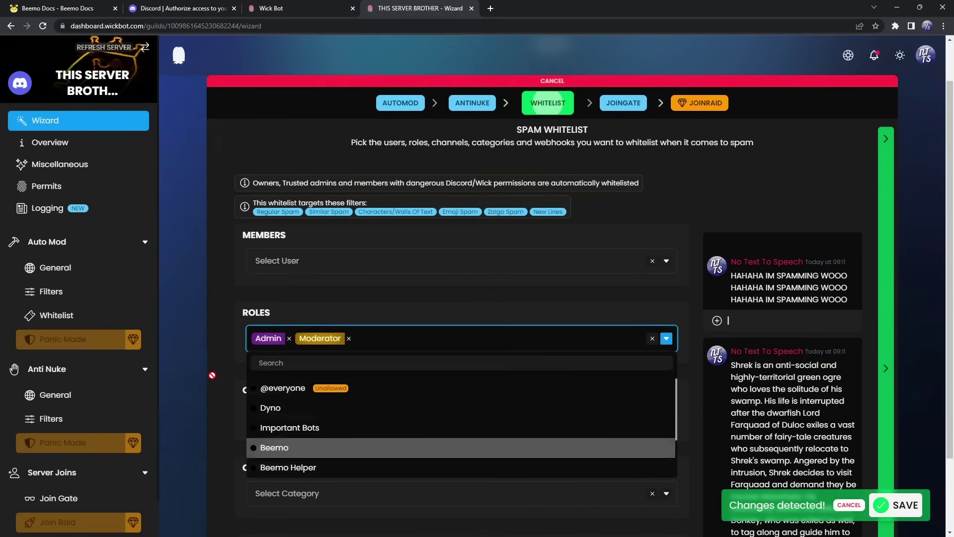
Step: Add the game-chat channel to the spam whitelist, leave categories empty, and continue to the invite link whitelist
{"action": "scroll", "coordinate": [279, 398], "scroll_direction": "down", "scroll_amount": 2}
{"action": "left_click", "coordinate": [333, 328]}
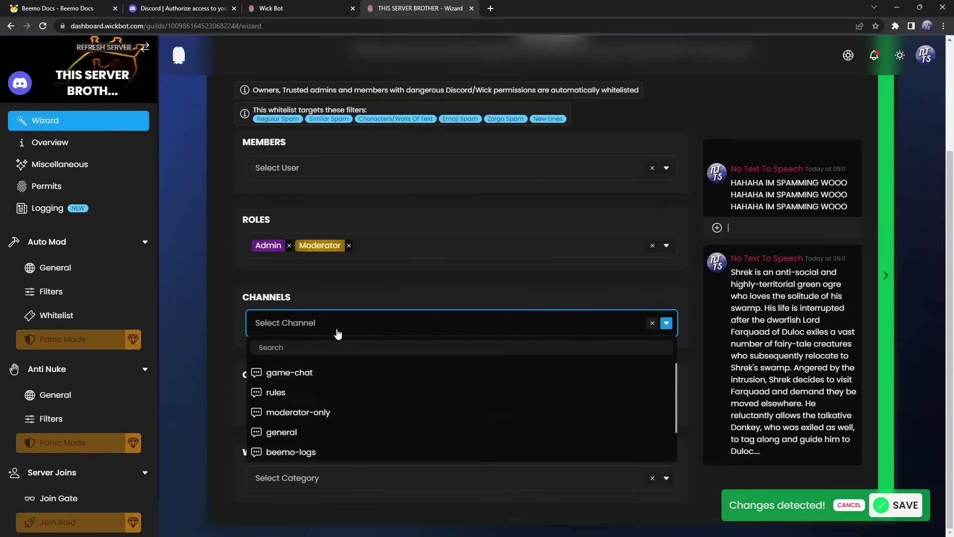
{"action": "left_click", "coordinate": [301, 381]}
{"action": "left_click", "coordinate": [323, 398]}
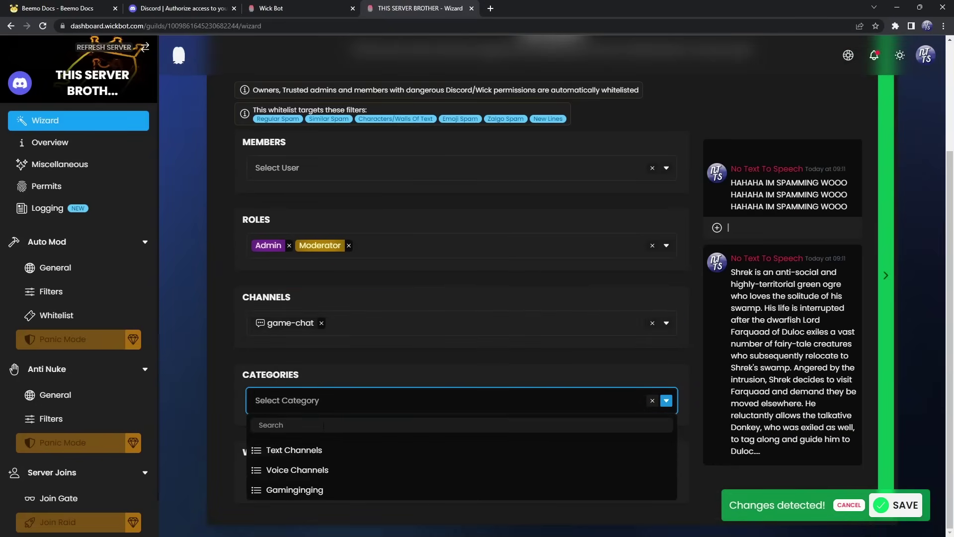
{"action": "left_click", "coordinate": [229, 400]}
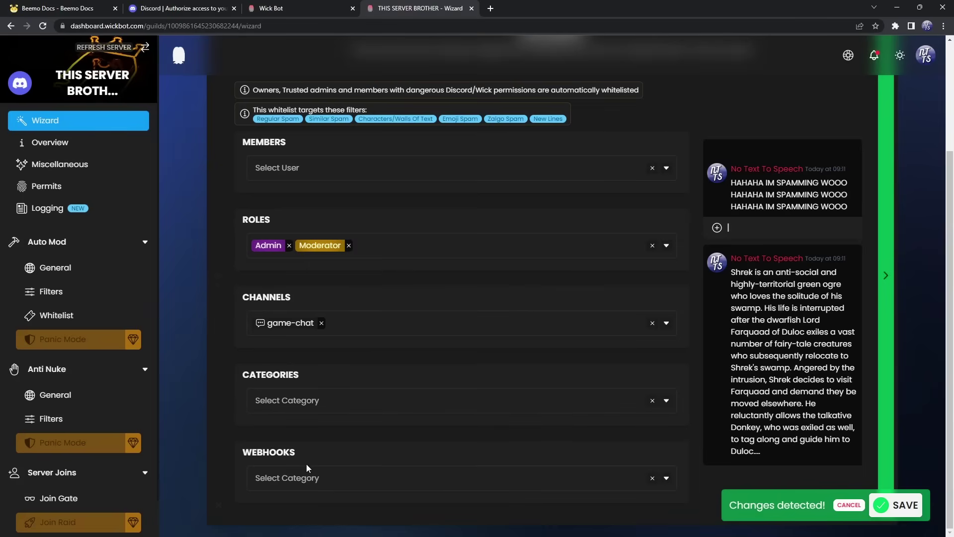
{"action": "scroll", "coordinate": [479, 222], "scroll_direction": "up", "scroll_amount": 4}
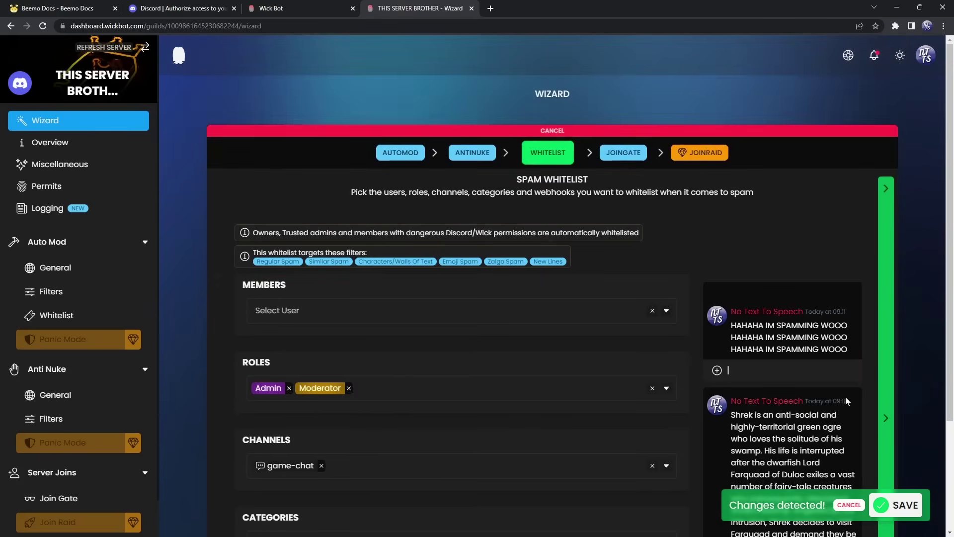
{"action": "left_click", "coordinate": [893, 298]}
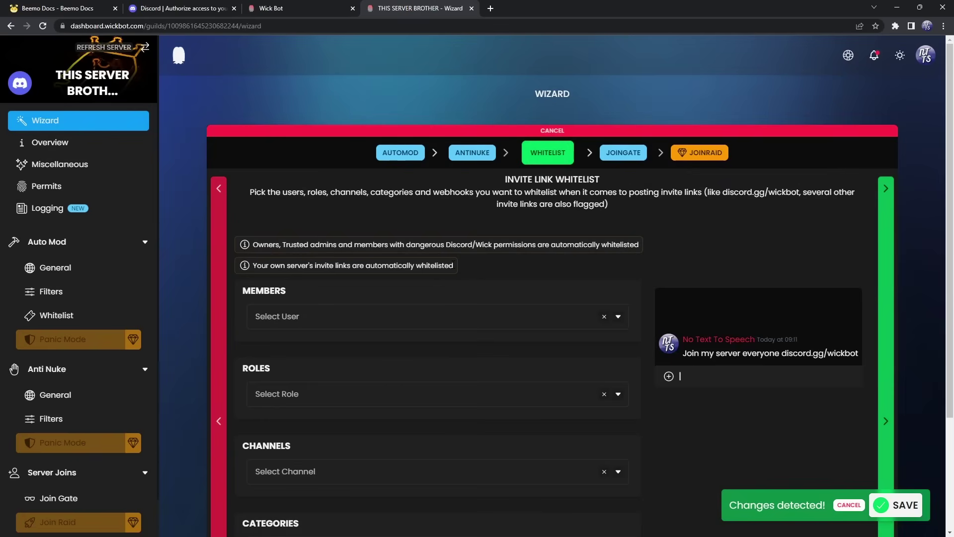
{"action": "scroll", "coordinate": [313, 348], "scroll_direction": "down", "scroll_amount": 2}
{"action": "left_click", "coordinate": [309, 374]}
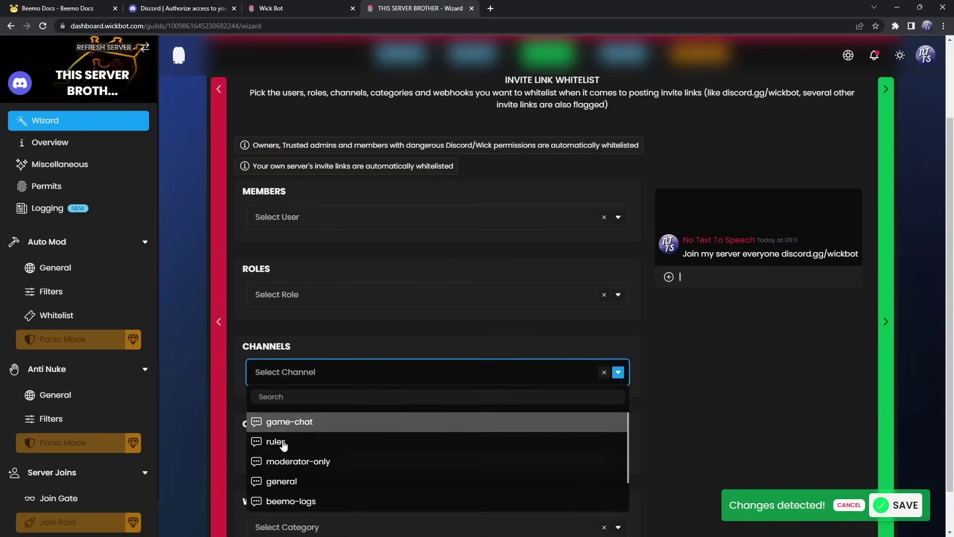
{"action": "left_click", "coordinate": [338, 449]}
{"action": "scroll", "coordinate": [345, 433], "scroll_direction": "down", "scroll_amount": 1}
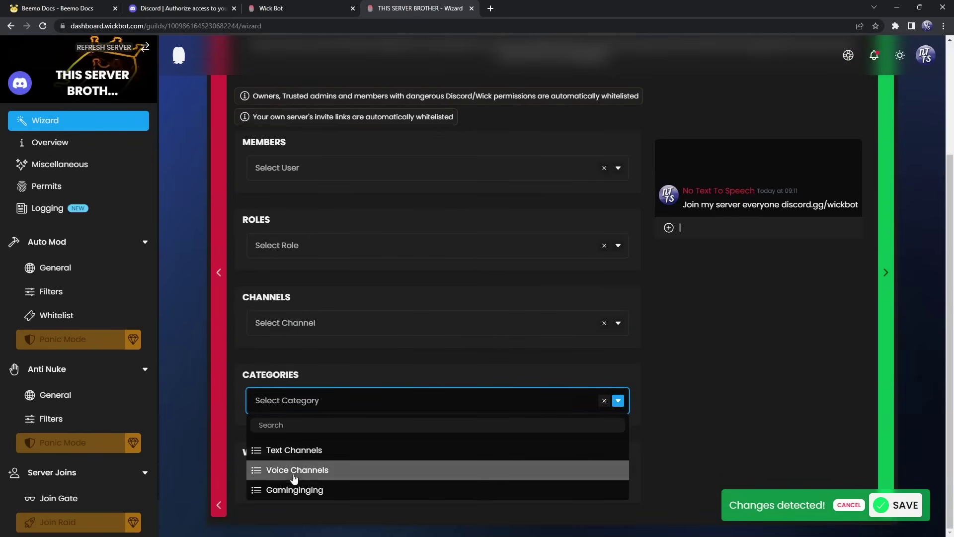
{"action": "left_click", "coordinate": [324, 324]}
{"action": "left_click", "coordinate": [252, 224]}
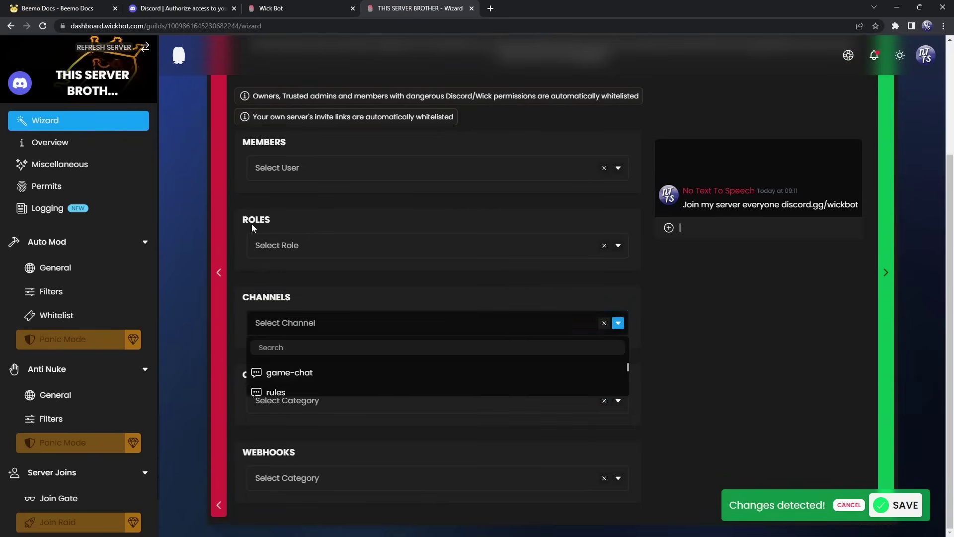
{"action": "left_click", "coordinate": [319, 172]}
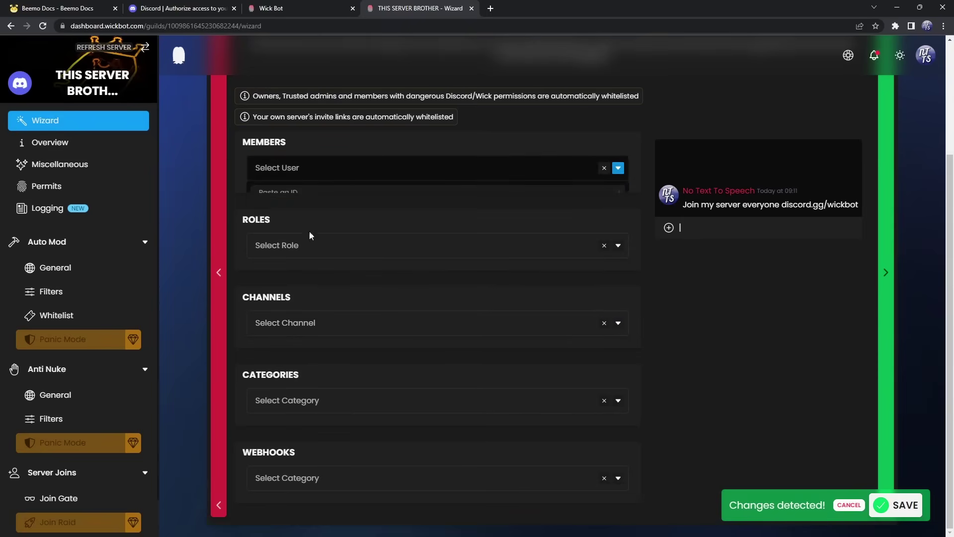
{"action": "left_click", "coordinate": [312, 246]}
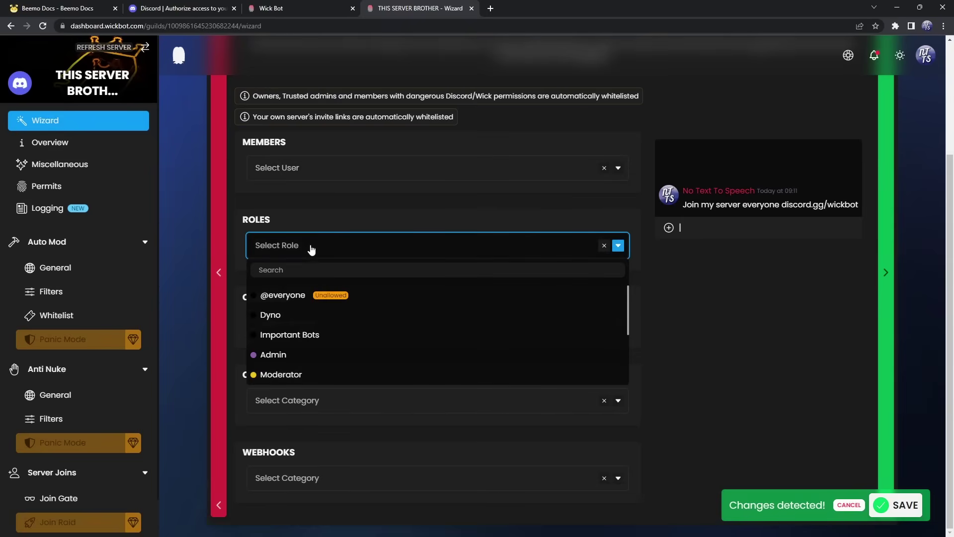
{"action": "left_click", "coordinate": [298, 356]}
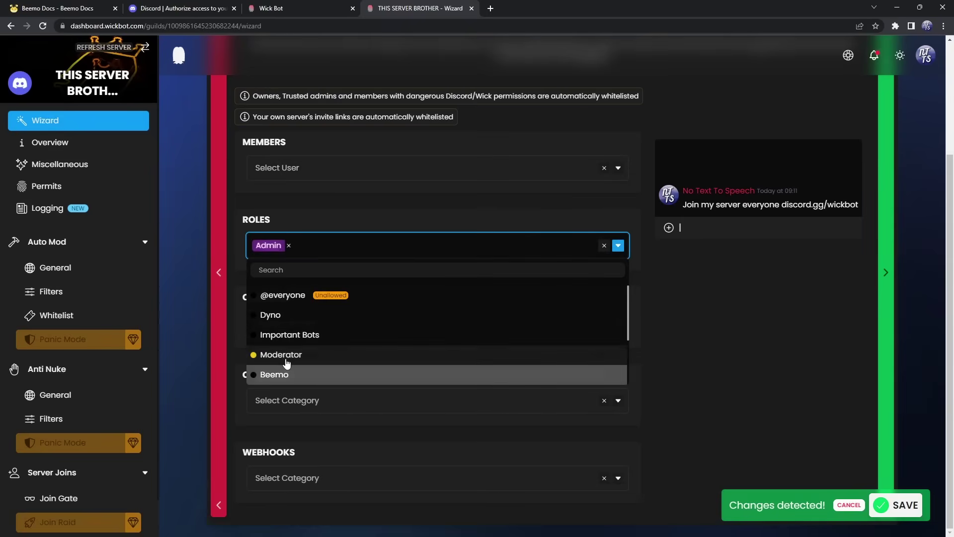
{"action": "left_click", "coordinate": [280, 356]}
{"action": "left_click", "coordinate": [252, 199]}
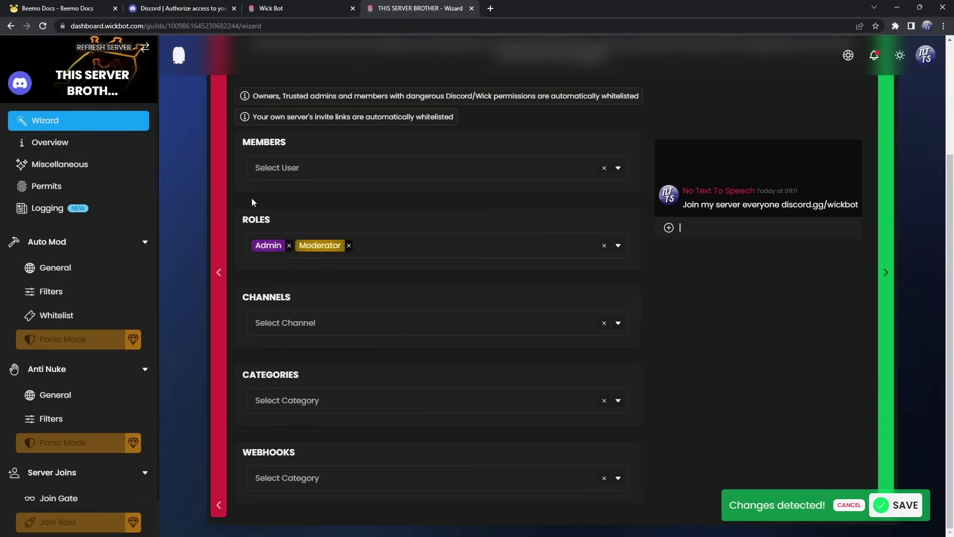
{"action": "scroll", "coordinate": [252, 198], "scroll_direction": "up", "scroll_amount": 2}
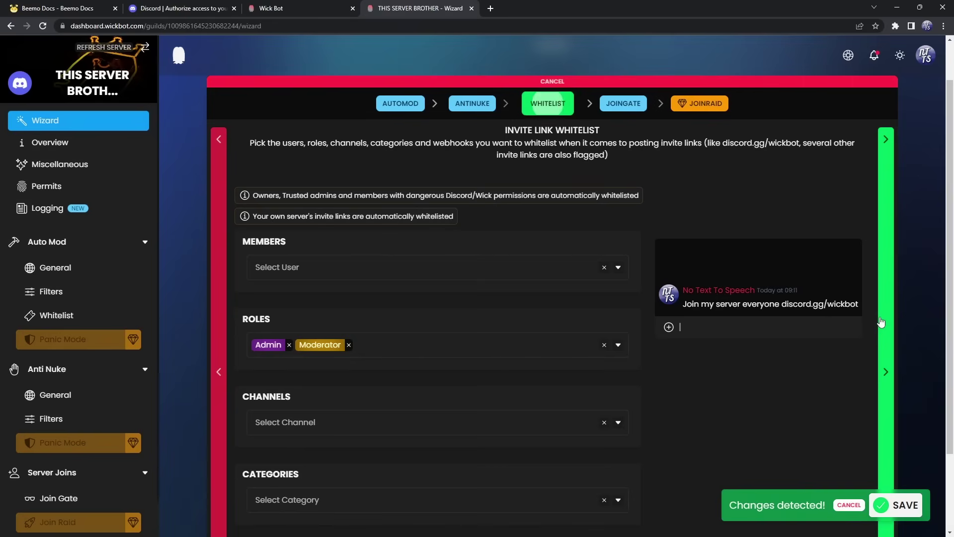
{"action": "left_click", "coordinate": [889, 371]}
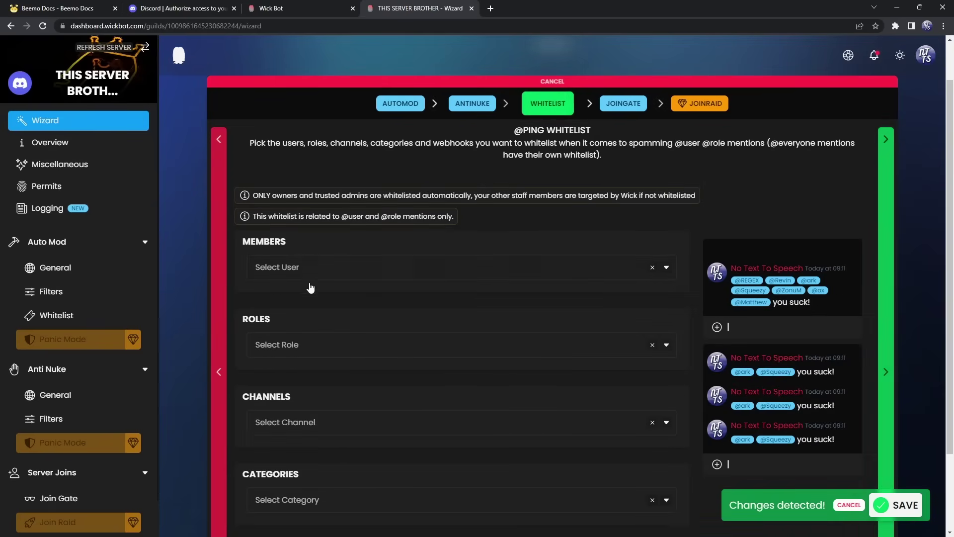
{"action": "left_click", "coordinate": [304, 353]}
{"action": "scroll", "coordinate": [308, 425], "scroll_direction": "down", "scroll_amount": 2}
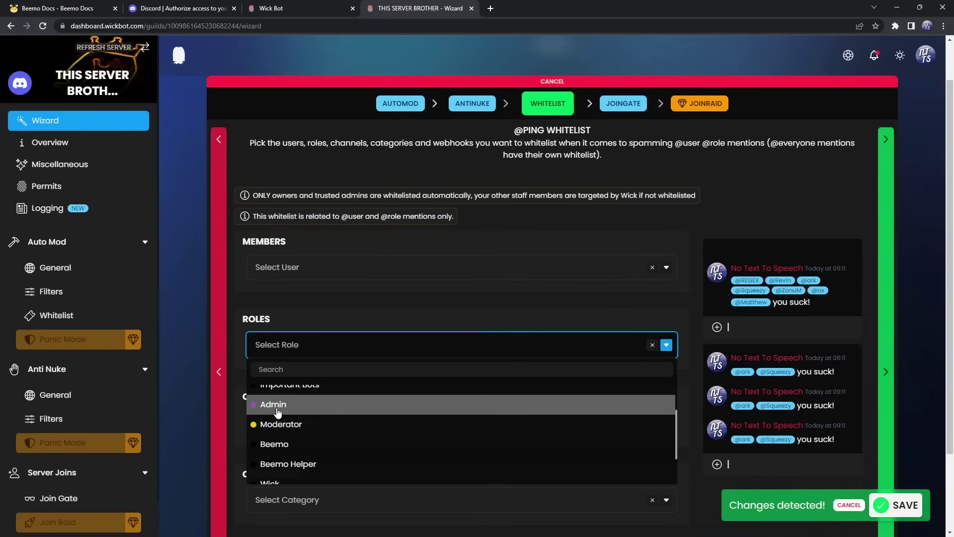
{"action": "left_click", "coordinate": [277, 411]}
{"action": "left_click", "coordinate": [277, 407]}
{"action": "left_click", "coordinate": [294, 316]}
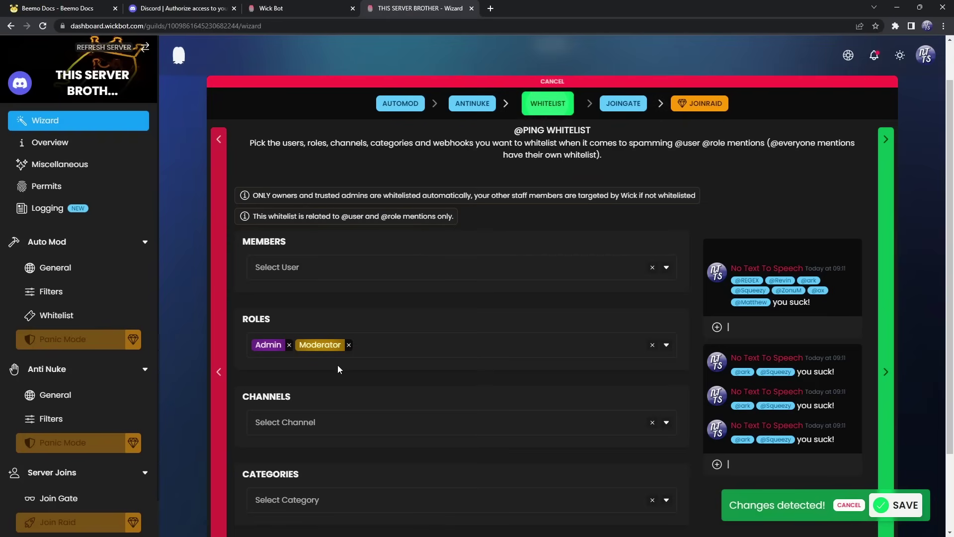
{"action": "left_click", "coordinate": [885, 356]}
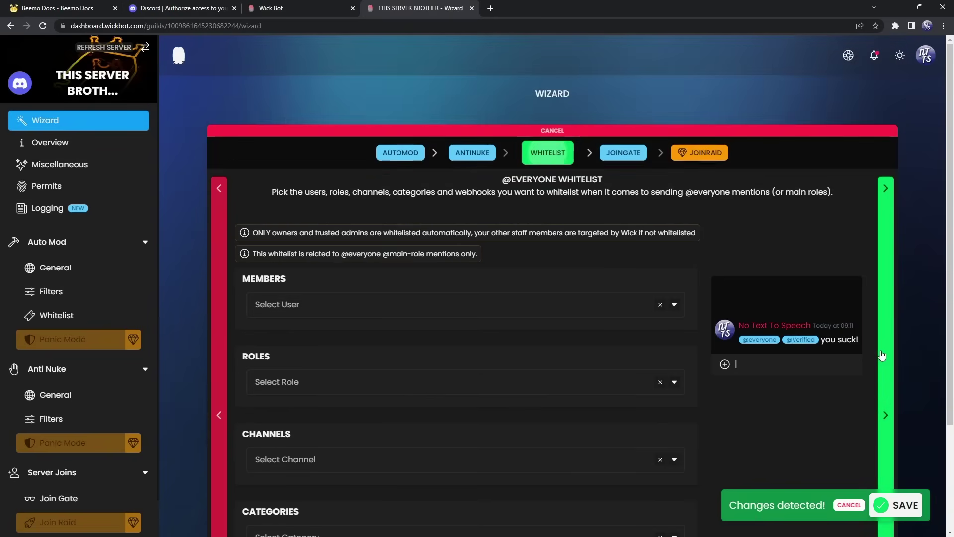
{"action": "left_click", "coordinate": [882, 347]}
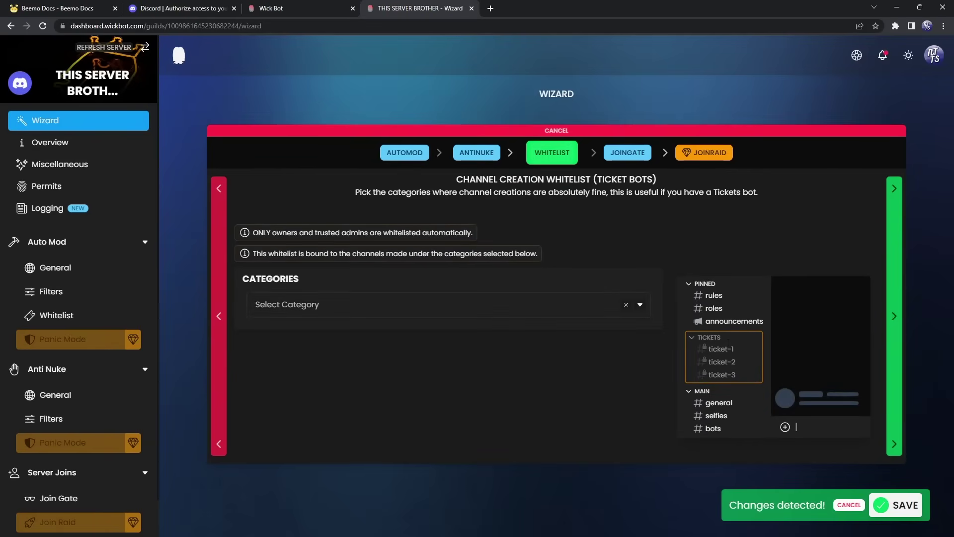
Step: Switch to Discord and examine the No Text To Speech server's channel categories as a reference for the channel creation whitelist
{"action": "key", "text": "alt+Tab"}
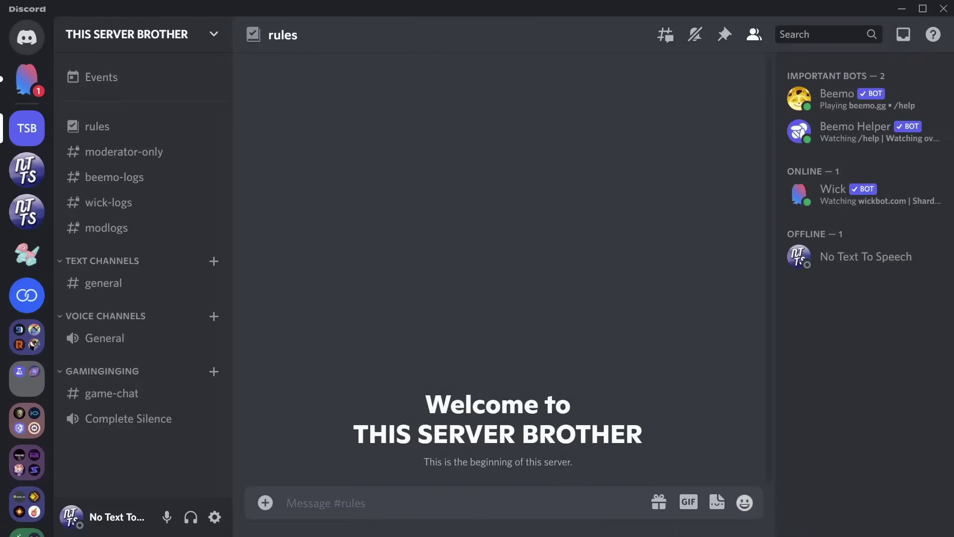
{"action": "left_click", "coordinate": [27, 211]}
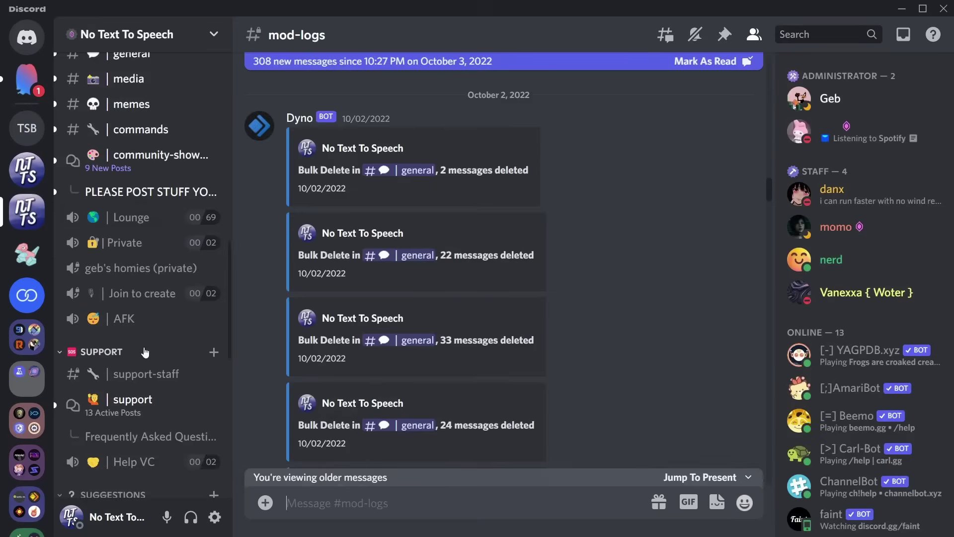
{"action": "scroll", "coordinate": [150, 372], "scroll_direction": "down", "scroll_amount": 5}
{"action": "scroll", "coordinate": [150, 372], "scroll_direction": "up", "scroll_amount": 5}
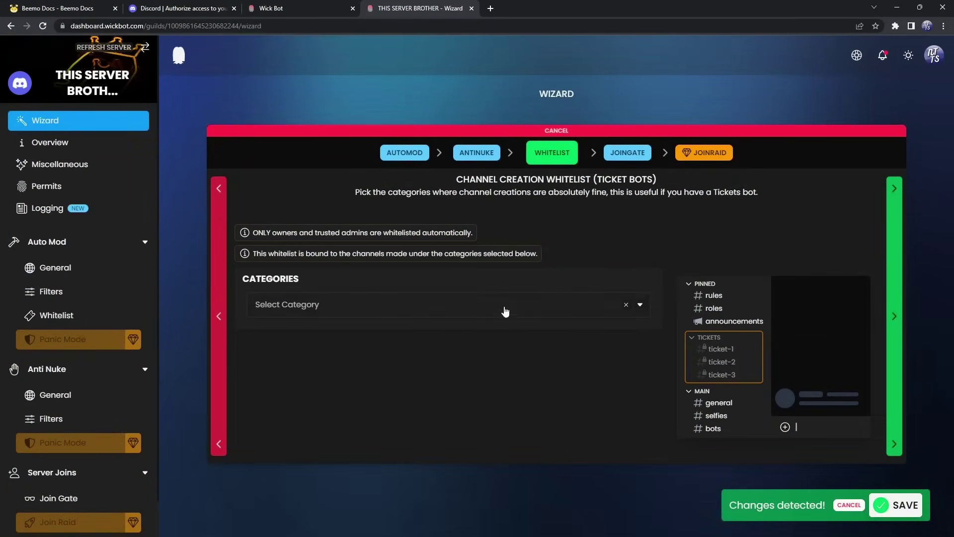
{"action": "left_click", "coordinate": [448, 312]}
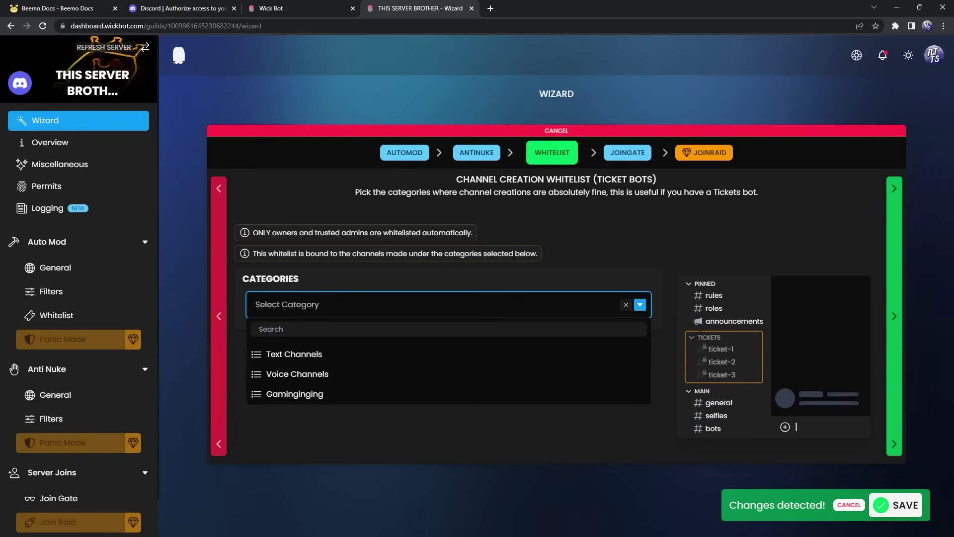
{"action": "left_click", "coordinate": [897, 7]}
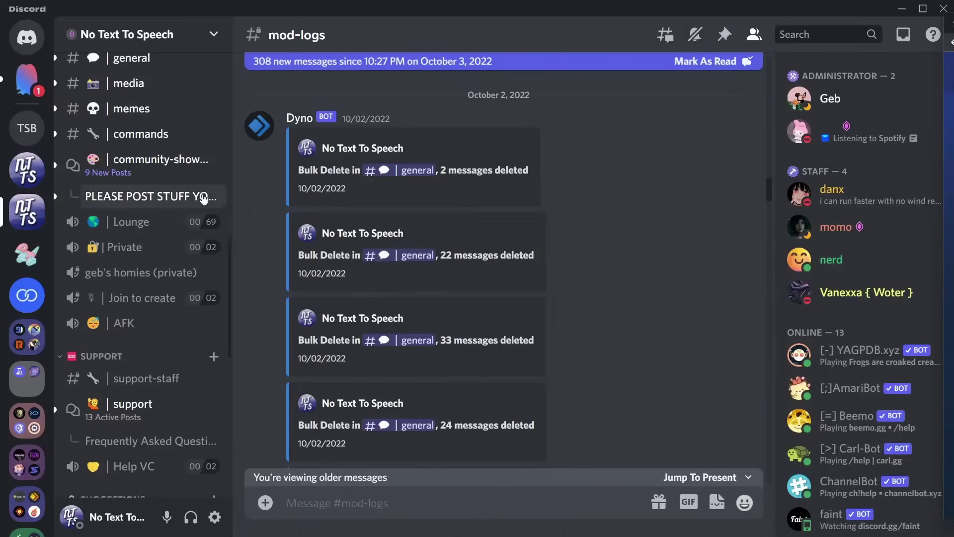
{"action": "scroll", "coordinate": [203, 198], "scroll_direction": "up", "scroll_amount": 2}
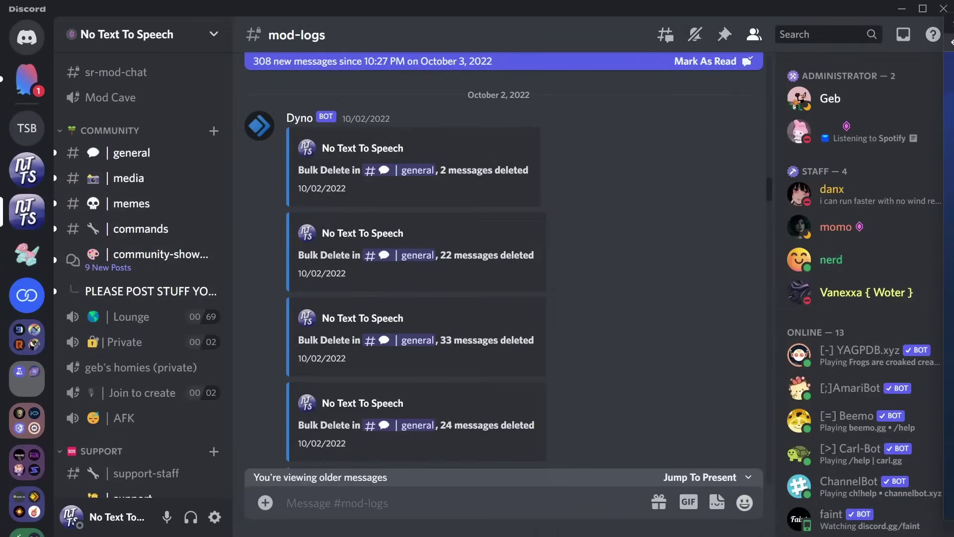
{"action": "key", "text": "alt+Tab"}
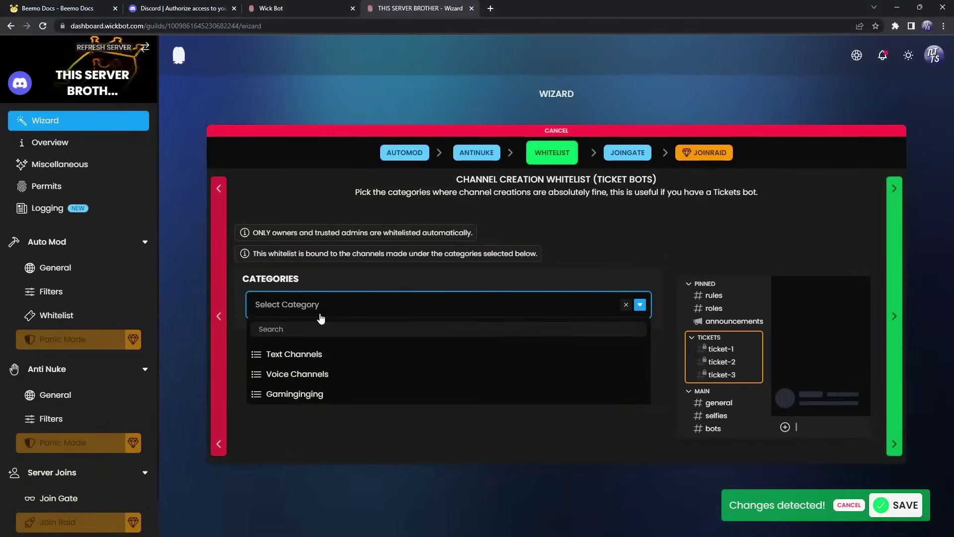
Step: Add the Voice Channels category to the channel creation whitelist and continue to the quarantine whitelist
{"action": "left_click", "coordinate": [299, 380]}
{"action": "left_click", "coordinate": [319, 427]}
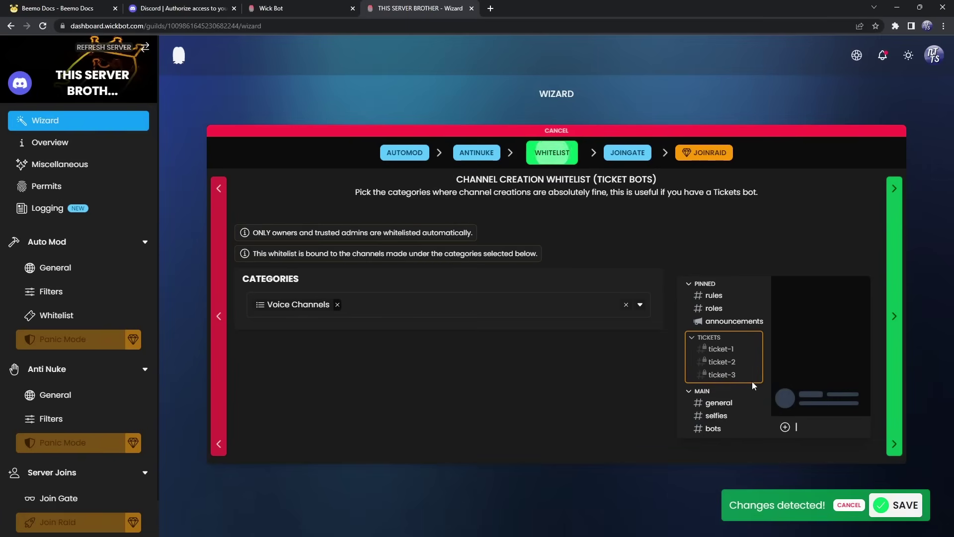
{"action": "left_click", "coordinate": [895, 316]}
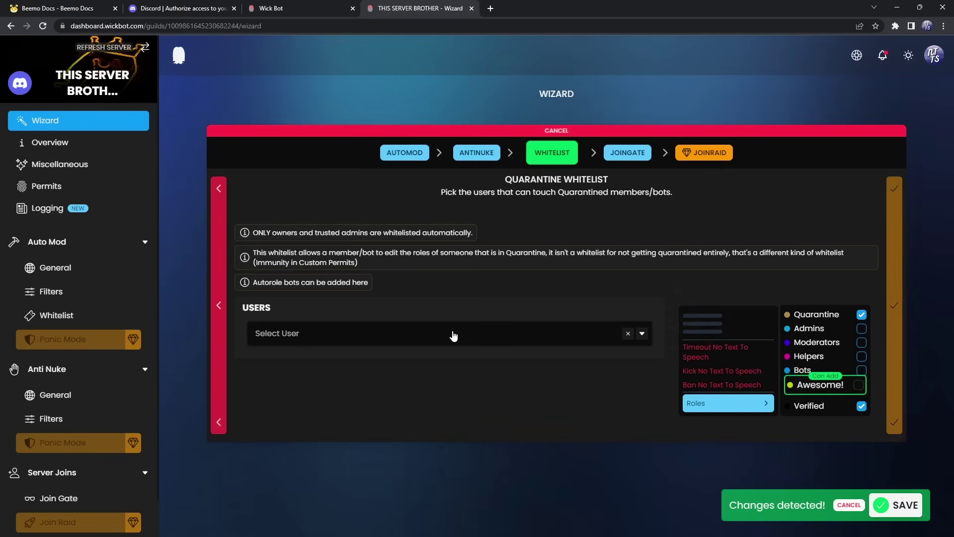
Step: Open the quarantine whitelist's user selection, and check Developer Mode in Discord's advanced user settings from THIS SERVER BROTHER
{"action": "left_click", "coordinate": [454, 336]}
{"action": "left_click", "coordinate": [354, 399]}
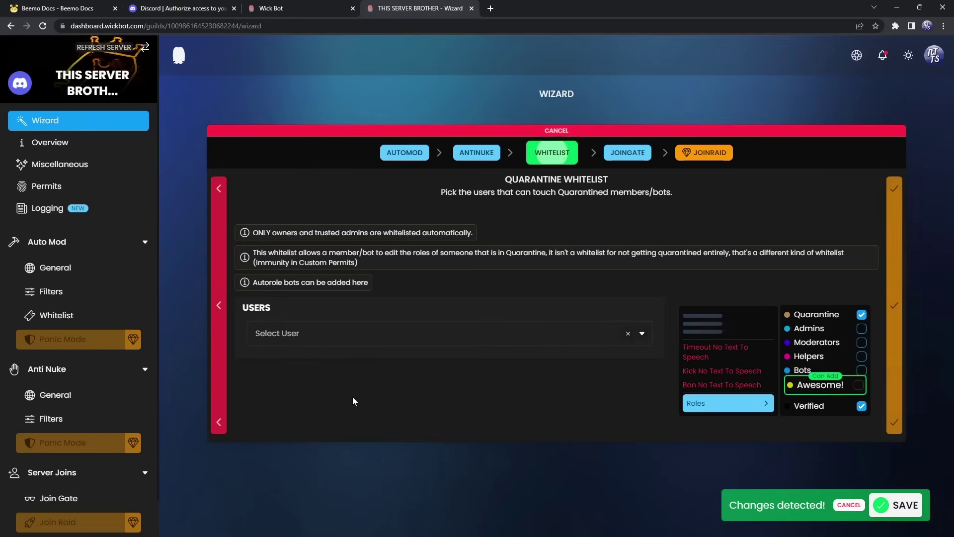
{"action": "left_click", "coordinate": [366, 331]}
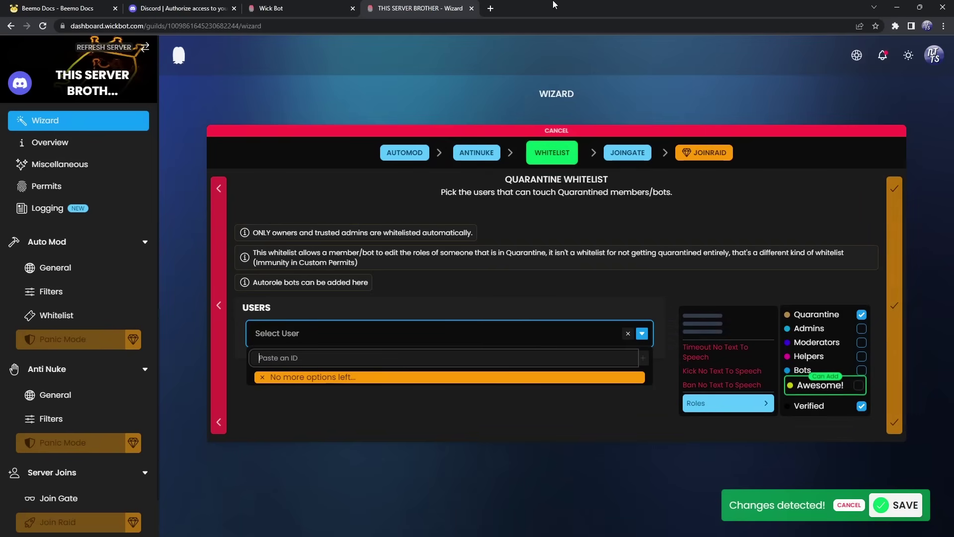
{"action": "left_click", "coordinate": [897, 8]}
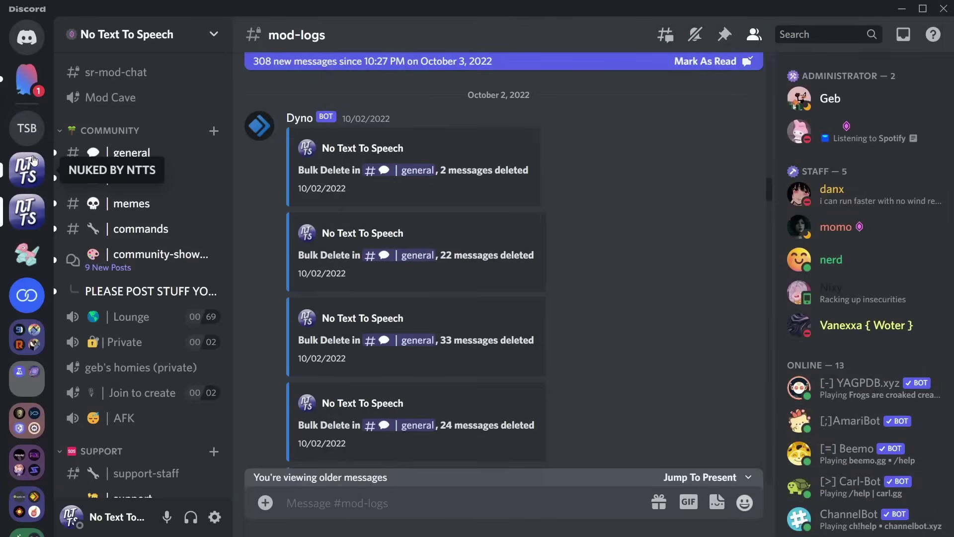
{"action": "left_click", "coordinate": [33, 160]}
{"action": "left_click", "coordinate": [27, 128]}
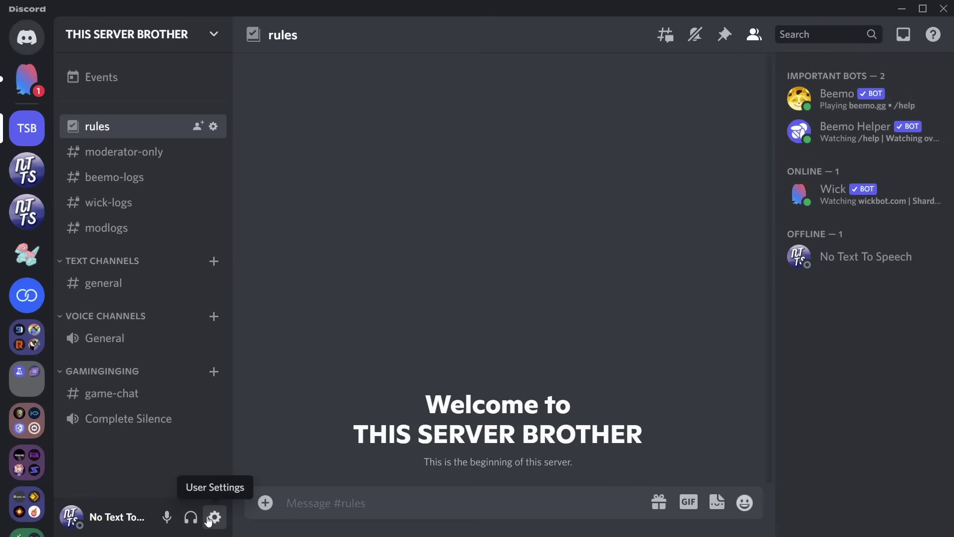
{"action": "left_click", "coordinate": [215, 517]}
{"action": "scroll", "coordinate": [132, 364], "scroll_direction": "down", "scroll_amount": 6}
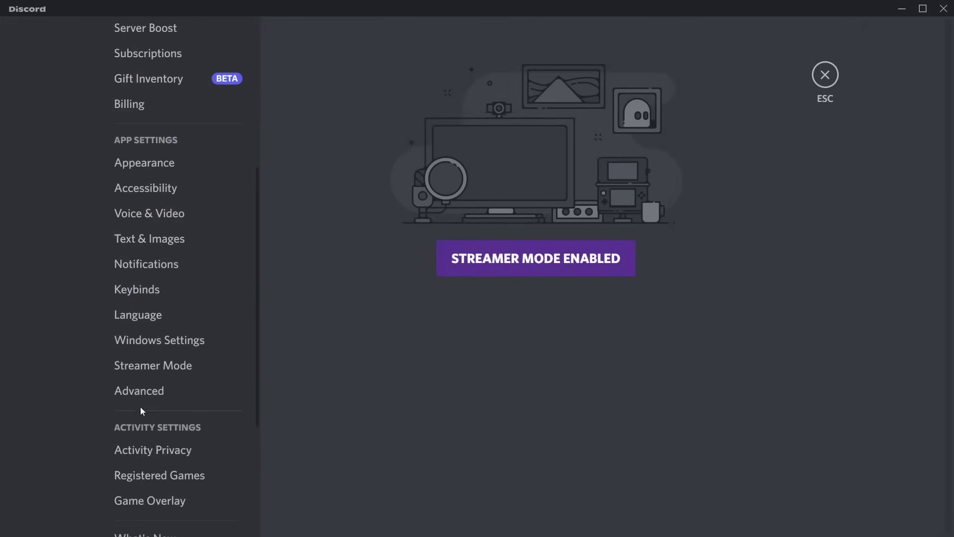
{"action": "left_click", "coordinate": [146, 402]}
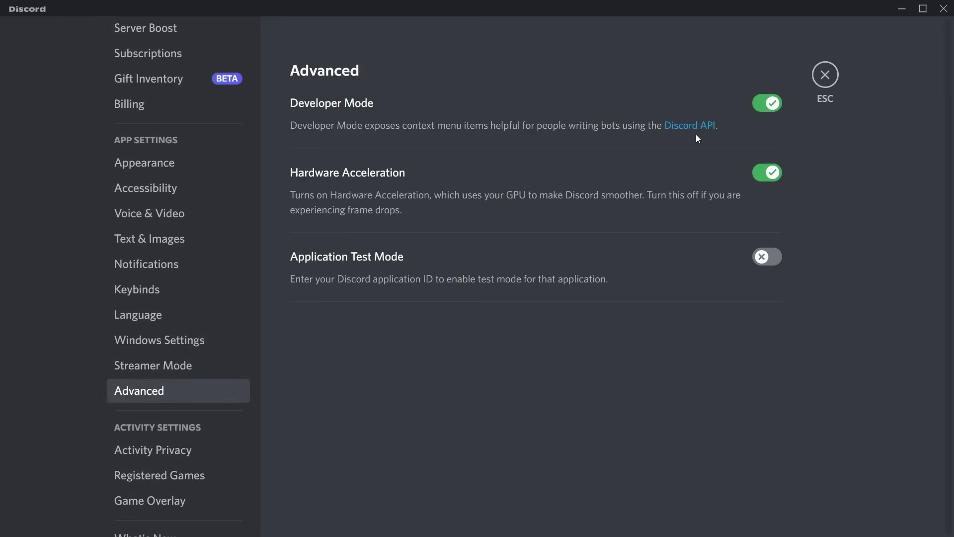
{"action": "left_click", "coordinate": [824, 78]}
Step: Copy the Beemo bot's ID from Discord's member list and use it to add Beemo to Wick's quarantine whitelist
{"action": "right_click", "coordinate": [835, 98]}
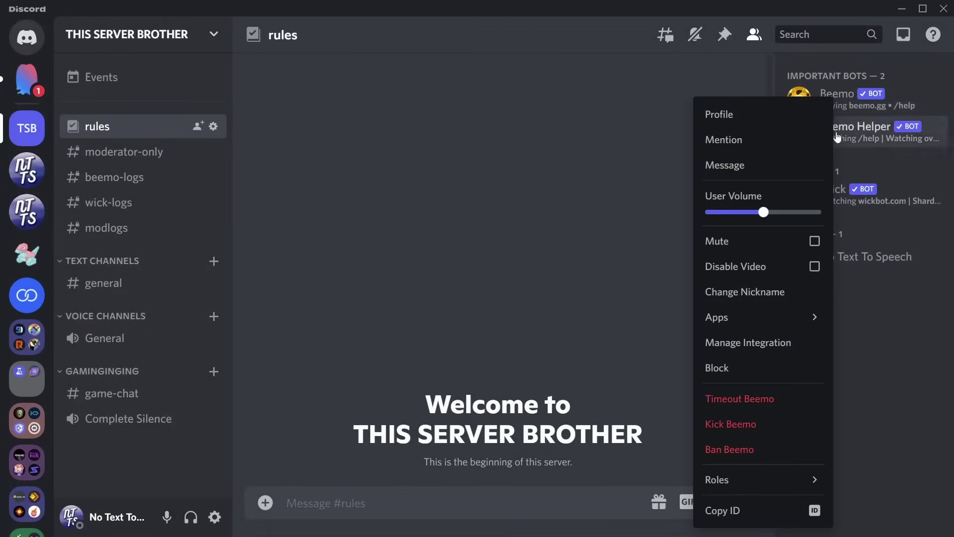
{"action": "left_click", "coordinate": [727, 508]}
{"action": "key", "text": "alt+Tab"}
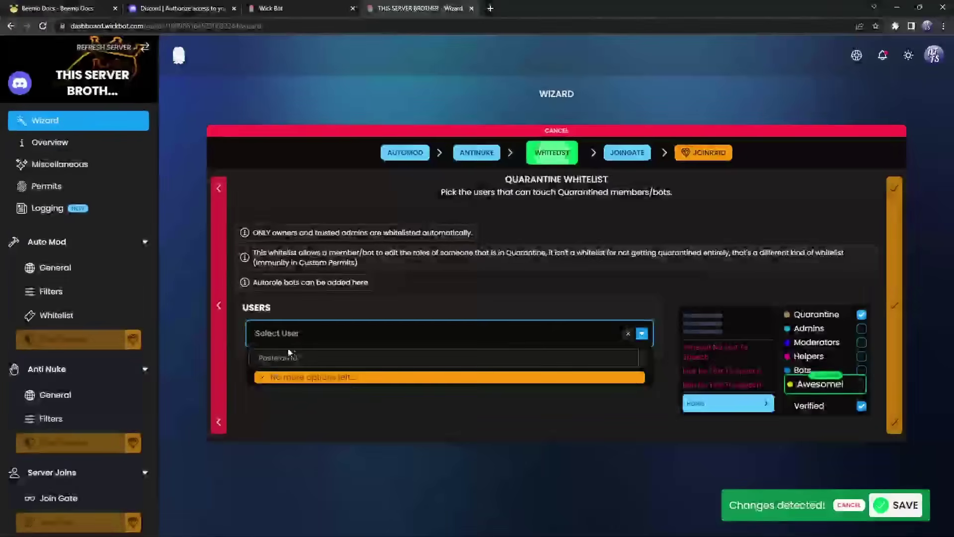
{"action": "key", "text": "ctrl+v"}
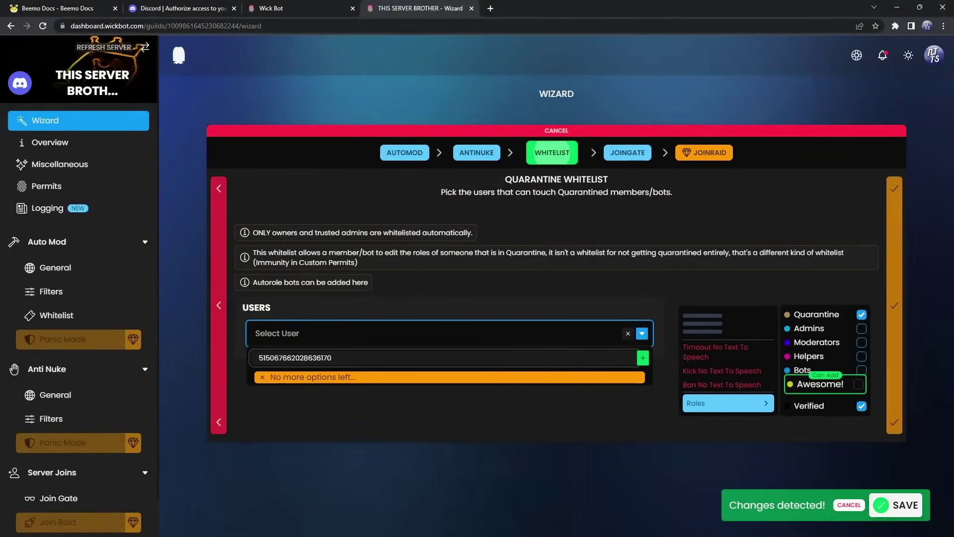
{"action": "left_click", "coordinate": [643, 358]}
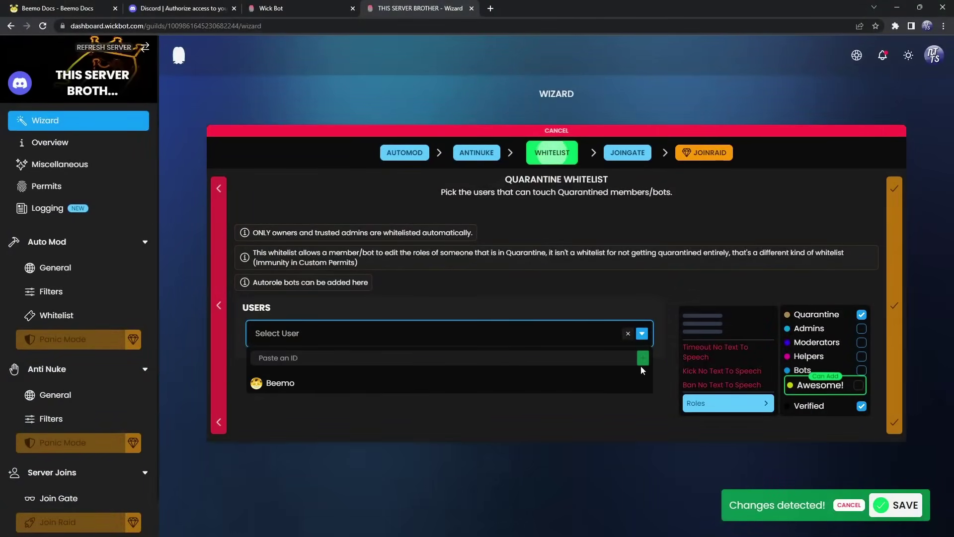
{"action": "left_click", "coordinate": [313, 386]}
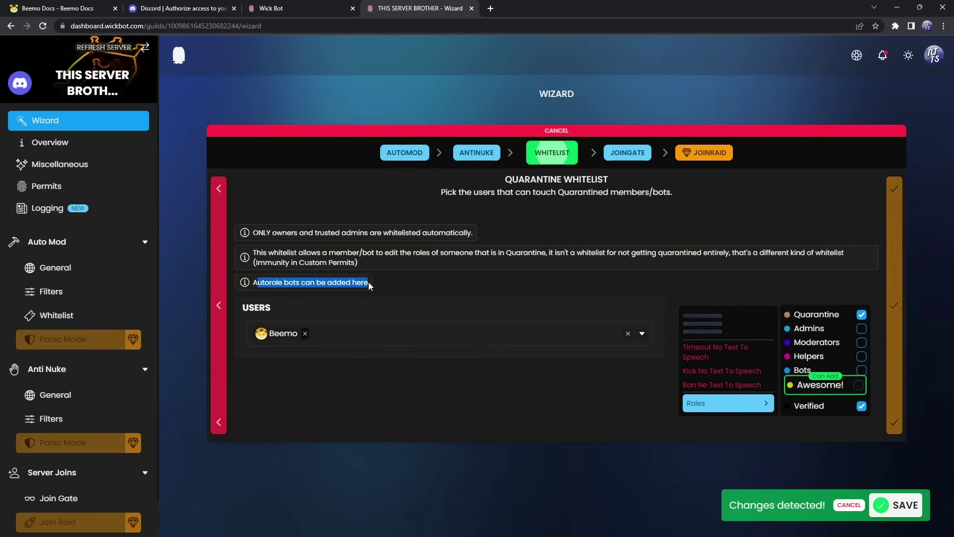
Step: Complete the Whitelist section of the wizard and enable Join Gate
{"action": "left_click", "coordinate": [894, 316]}
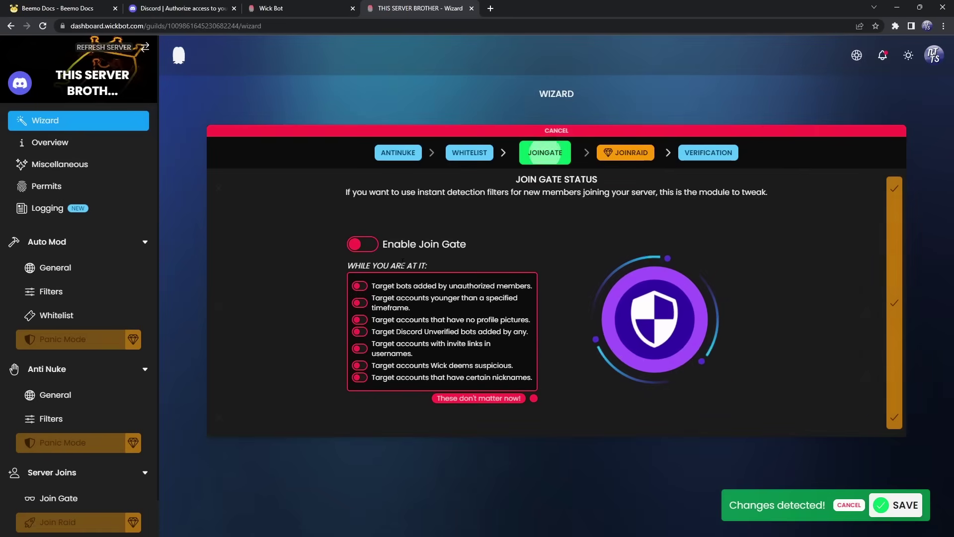
{"action": "left_click", "coordinate": [362, 244]}
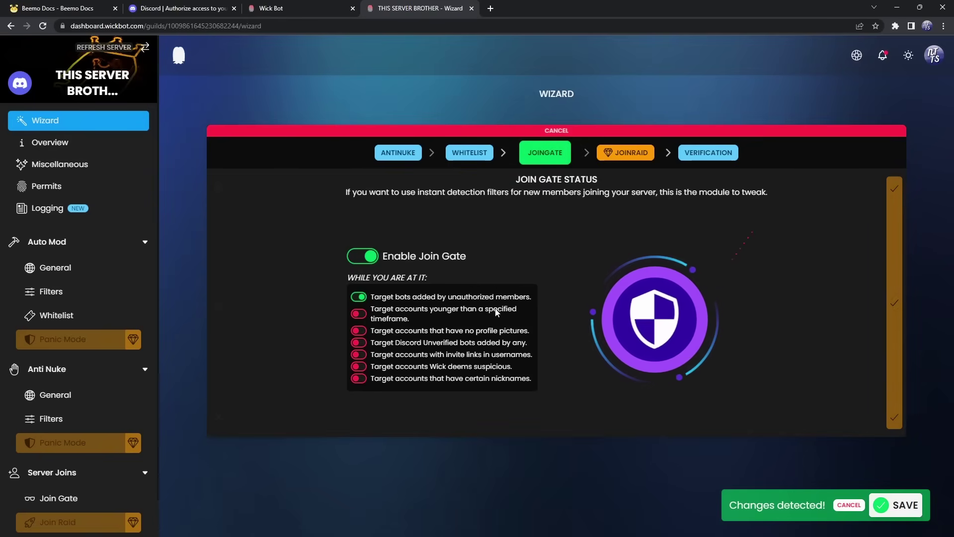
Step: Set Join Gate to target accounts younger than 1 day and accounts that have no profile pictures
{"action": "left_click", "coordinate": [358, 314]}
{"action": "left_click", "coordinate": [431, 331]}
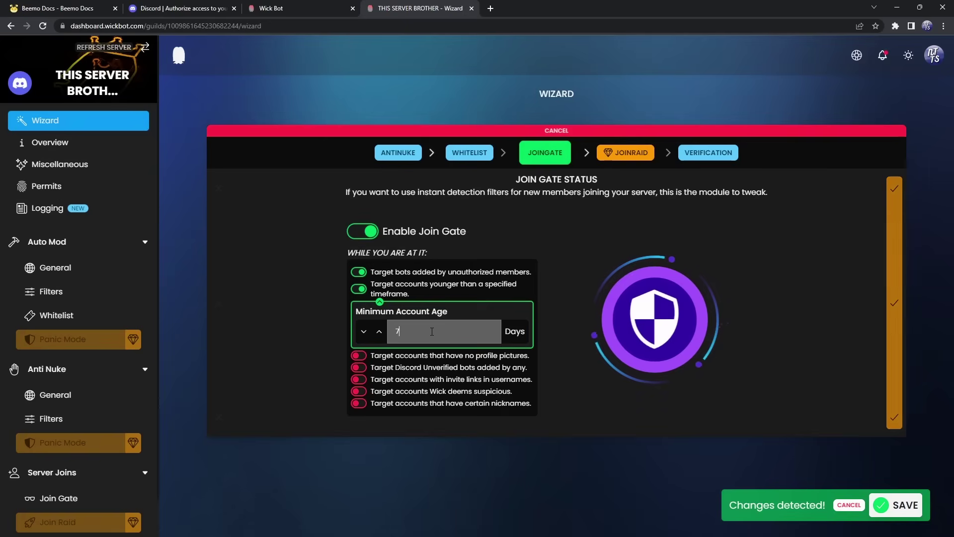
{"action": "key", "text": "BackSpace"}
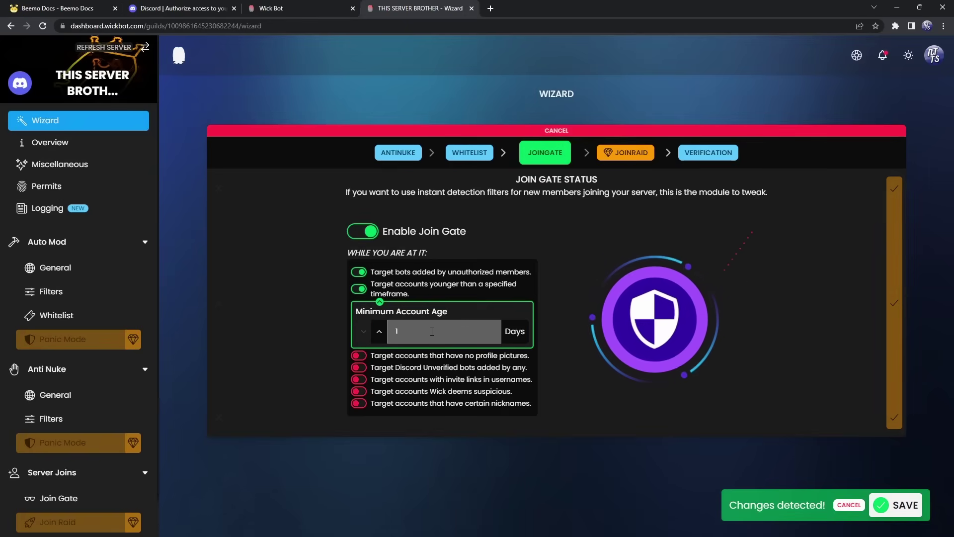
{"action": "left_click", "coordinate": [368, 364]}
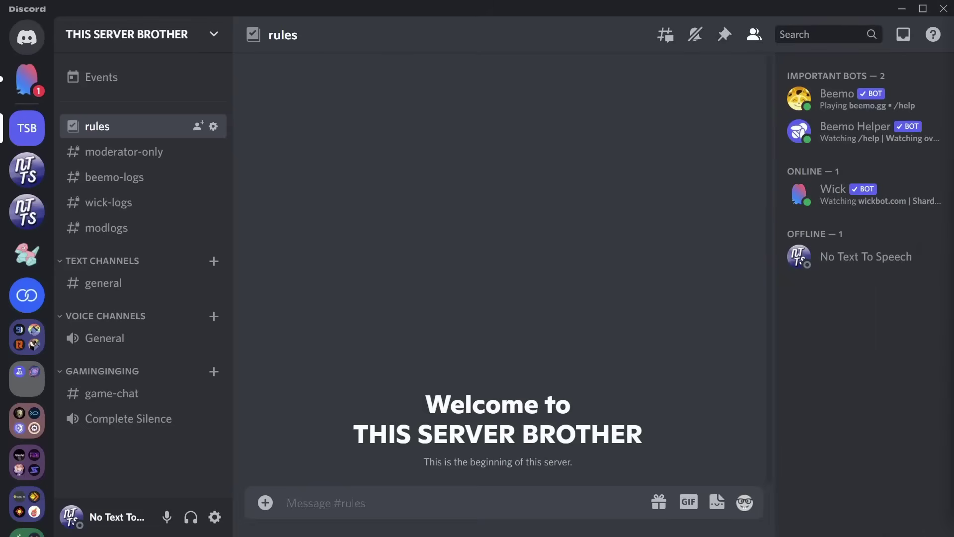
Step: Review the raid bans in the mod-logs channel of the No Text To Speech Discord server, and return to the Wick dashboard
{"action": "left_click", "coordinate": [26, 211]}
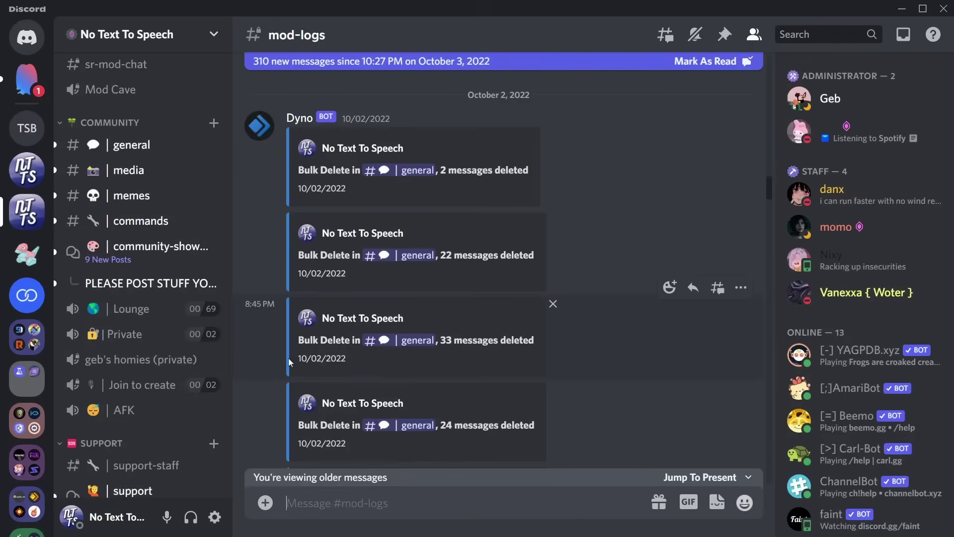
{"action": "scroll", "coordinate": [430, 269], "scroll_direction": "up", "scroll_amount": 5}
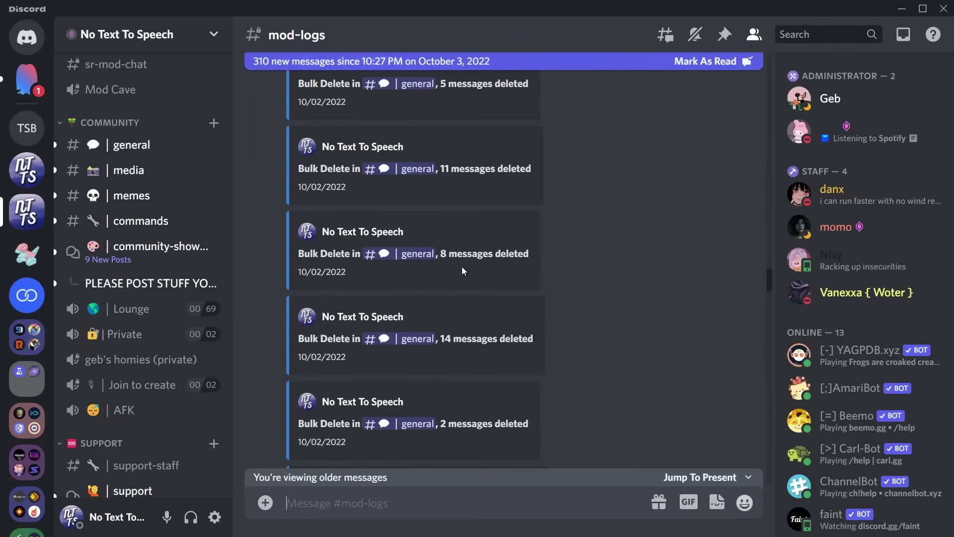
{"action": "scroll", "coordinate": [462, 270], "scroll_direction": "up", "scroll_amount": 10}
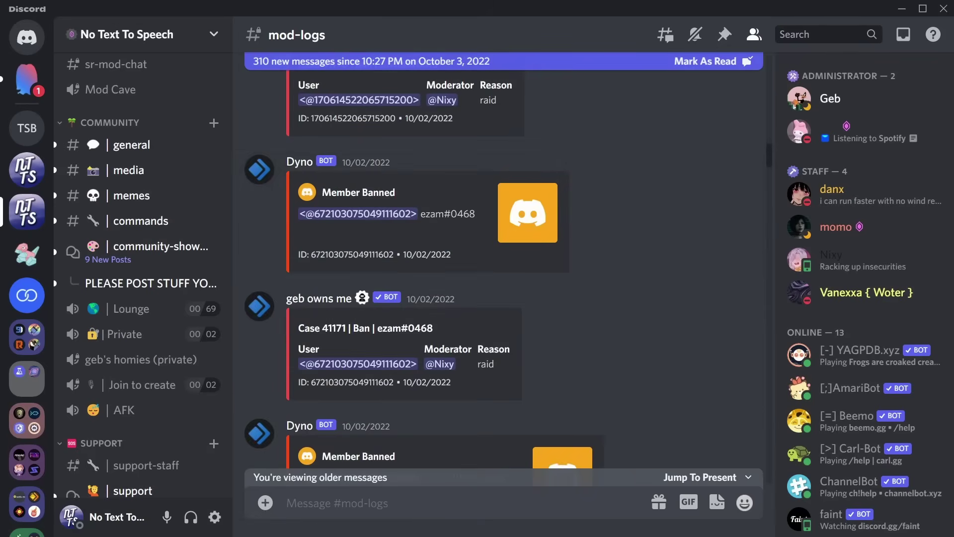
{"action": "key", "text": "alt+Tab"}
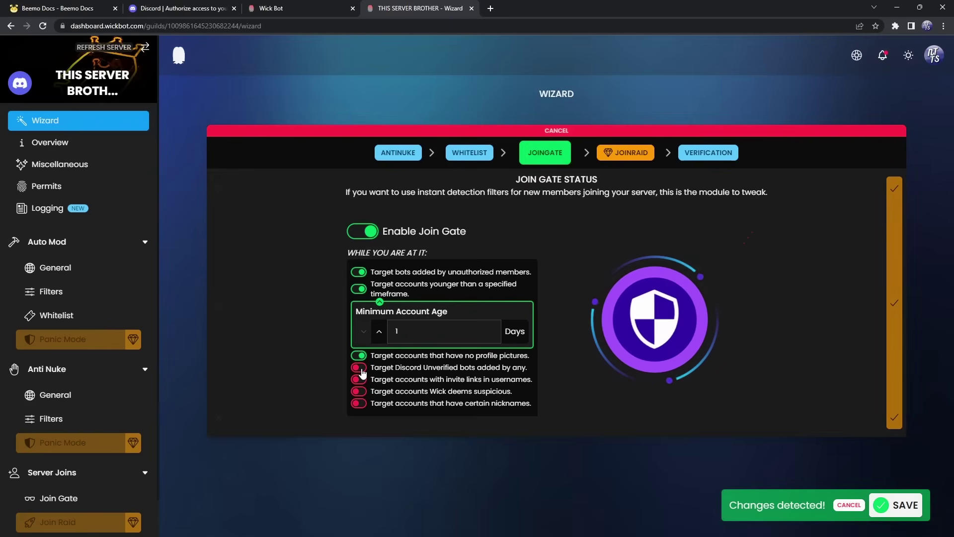
Step: Make Join Gate target Discord unverified bots, accounts with invite links in usernames, and accounts that have certain nicknames
{"action": "left_click", "coordinate": [359, 367]}
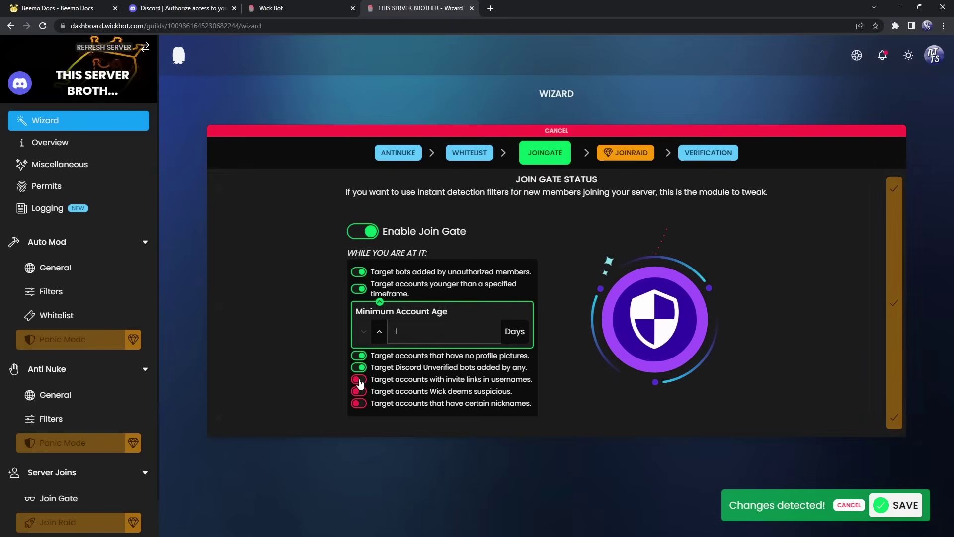
{"action": "left_click", "coordinate": [359, 380]}
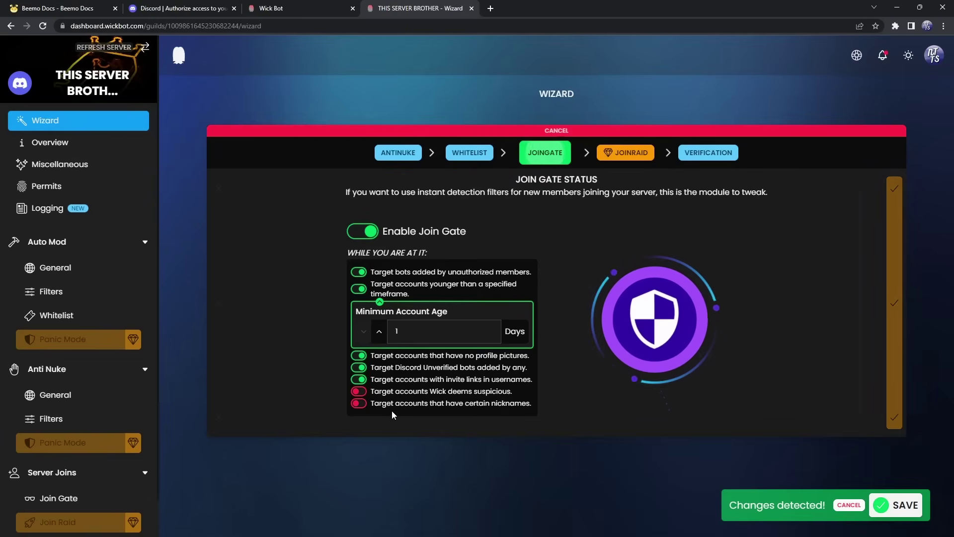
{"action": "left_click", "coordinate": [359, 403]}
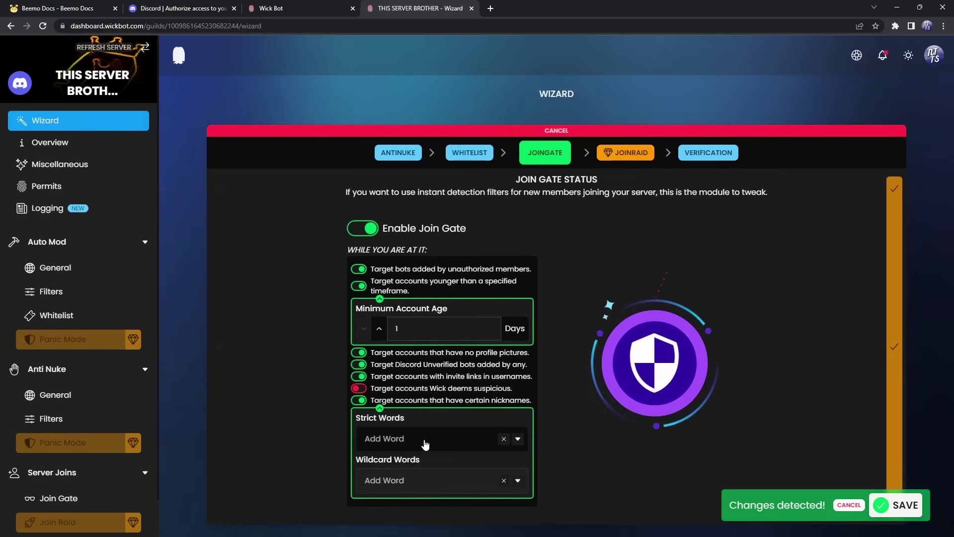
Step: Add "racist word" to the nickname filter's strict words and "racist" to its wildcard words
{"action": "left_click", "coordinate": [426, 440]}
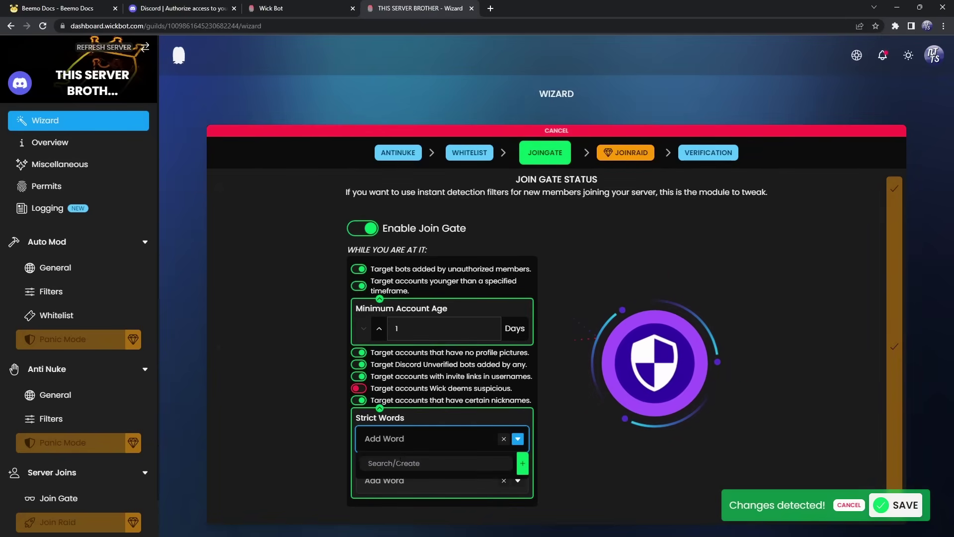
{"action": "type", "text": "racist word"}
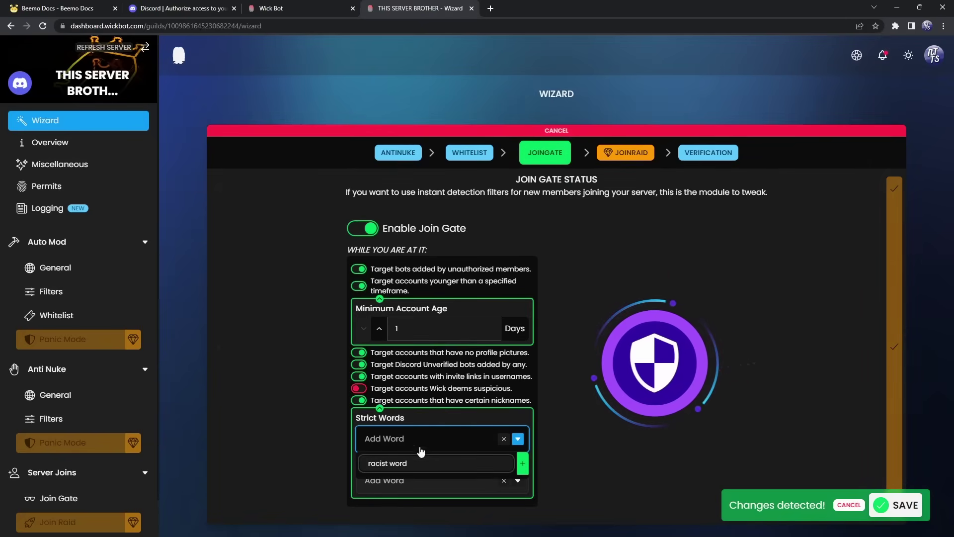
{"action": "left_click", "coordinate": [522, 464]}
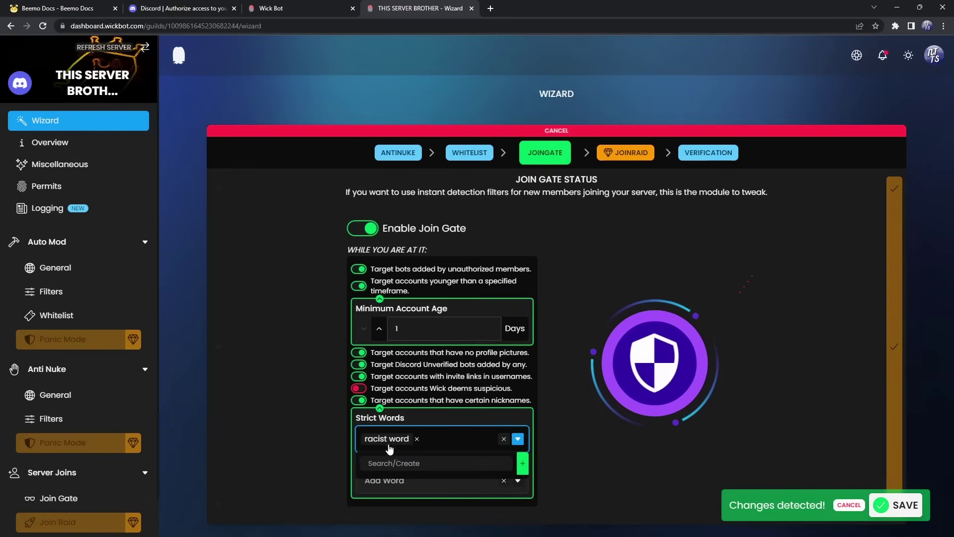
{"action": "left_click", "coordinate": [397, 480]}
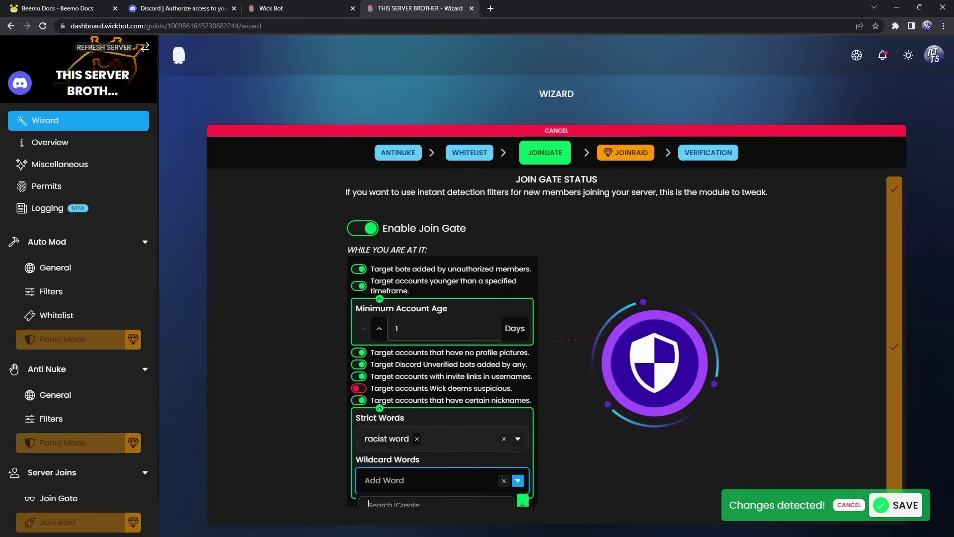
{"action": "type", "text": "racist"}
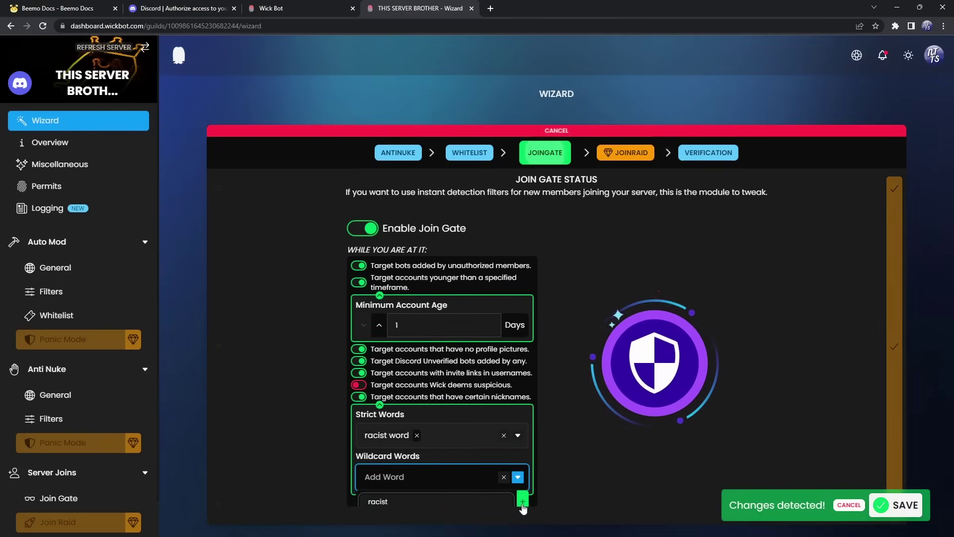
{"action": "left_click", "coordinate": [523, 503]}
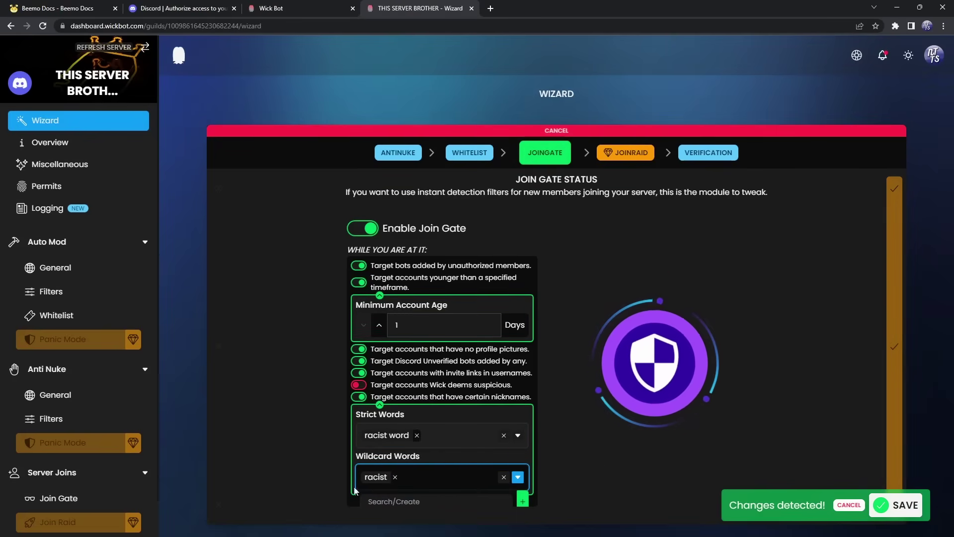
{"action": "left_click", "coordinate": [580, 460]}
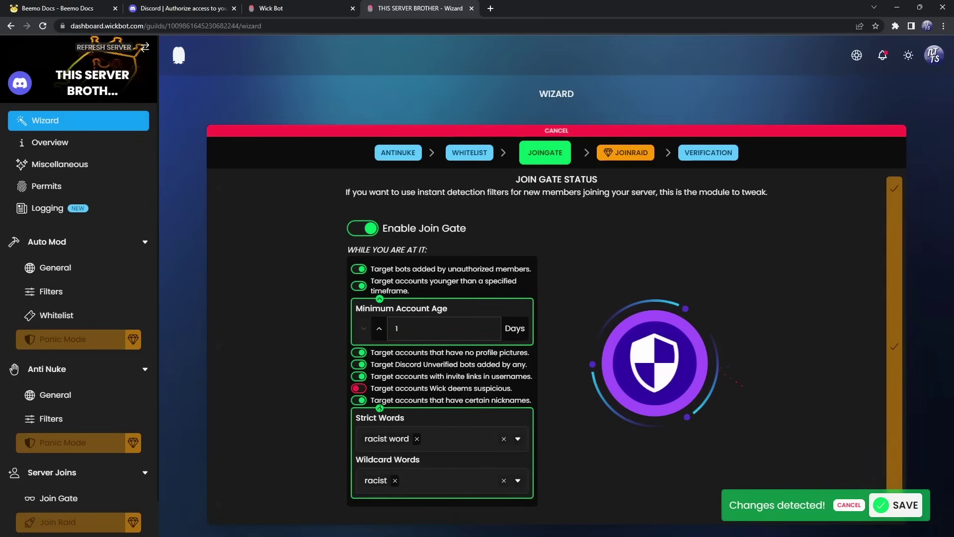
Step: Continue past the Join Raid section of the wizard and enable Verification
{"action": "left_click", "coordinate": [893, 331]}
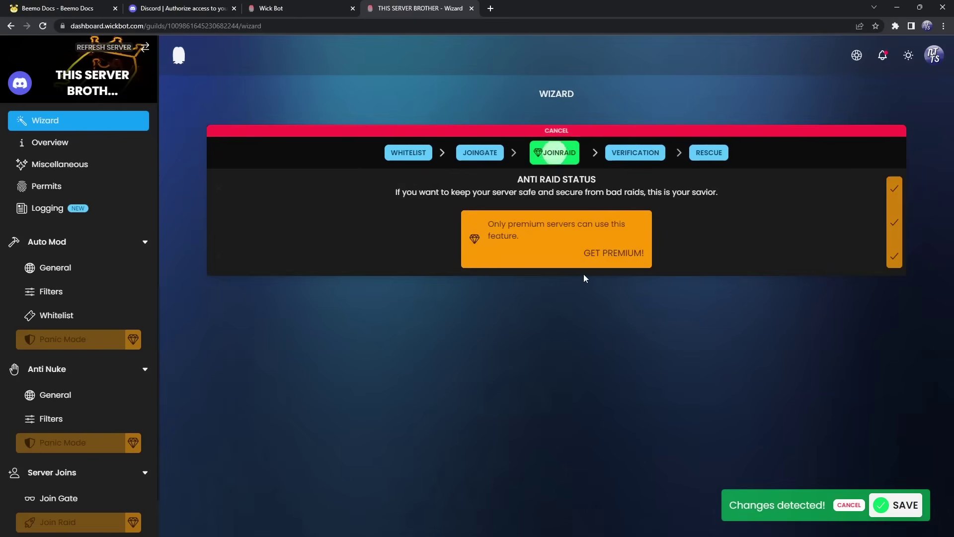
{"action": "left_click", "coordinate": [892, 230]}
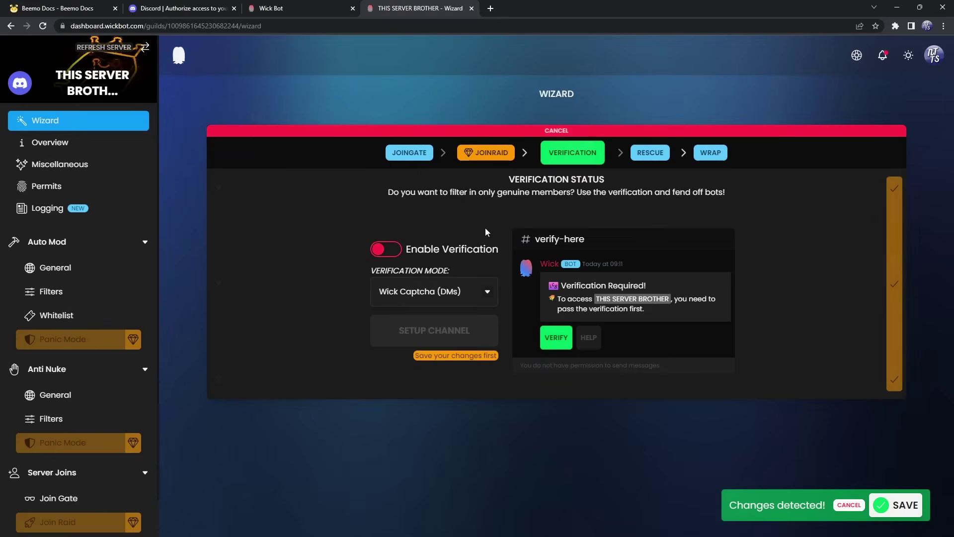
{"action": "left_click", "coordinate": [389, 251]}
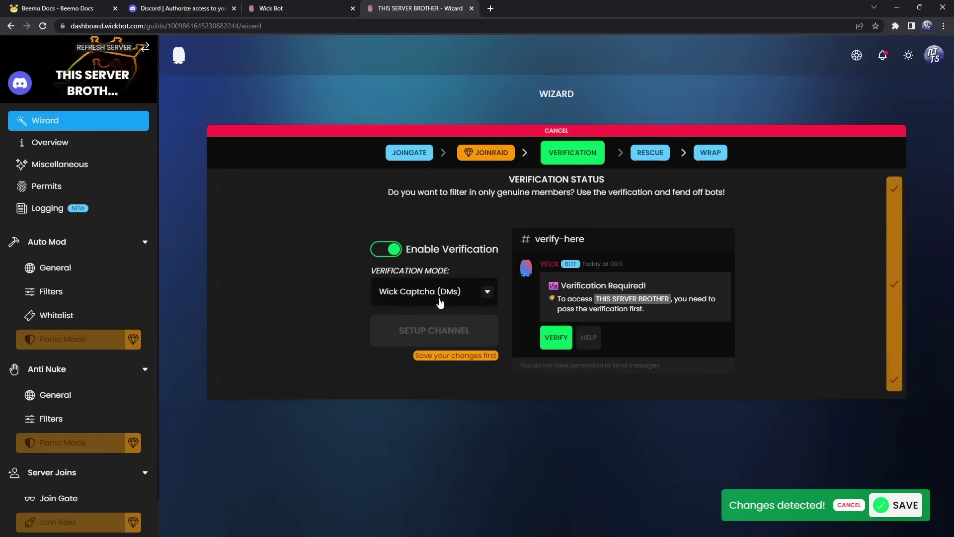
Step: Try the Website, Wick Captcha (Channel), Wick Captcha (DMs) and Rucaptcha verification modes, previewing the verify prompts of the last three
{"action": "left_click", "coordinate": [440, 298]}
{"action": "left_click", "coordinate": [397, 320]}
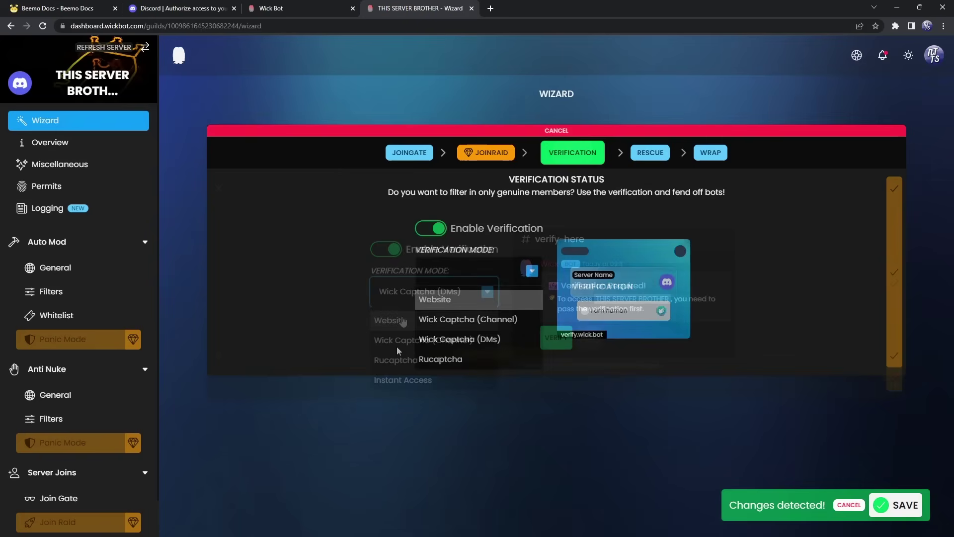
{"action": "left_click", "coordinate": [462, 270]}
{"action": "left_click", "coordinate": [462, 298]}
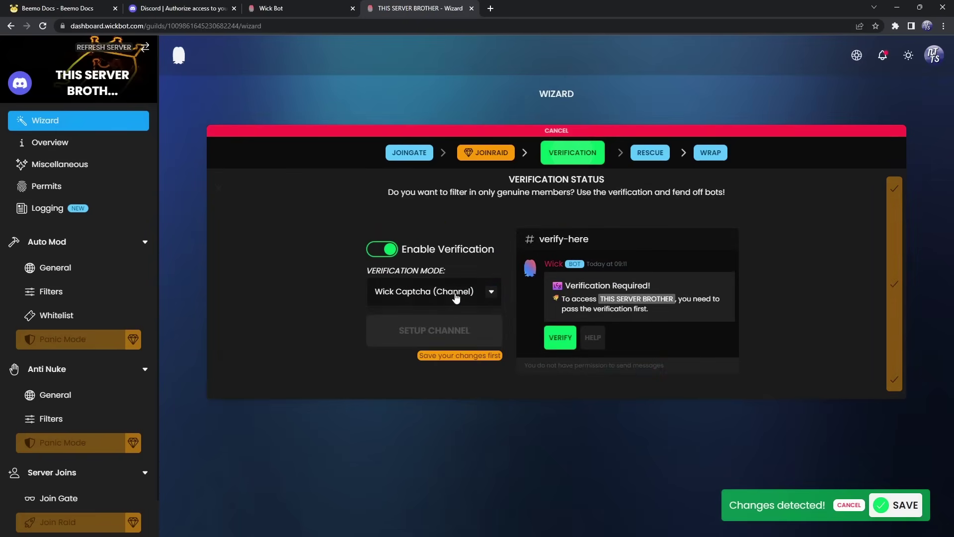
{"action": "left_click", "coordinate": [559, 340]}
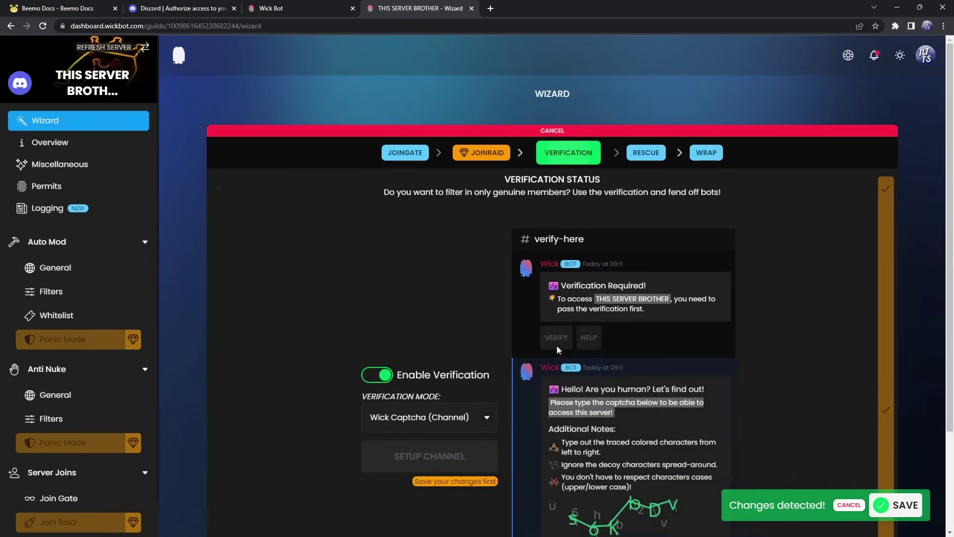
{"action": "scroll", "coordinate": [557, 347], "scroll_direction": "down", "scroll_amount": 3}
{"action": "left_click", "coordinate": [440, 291]}
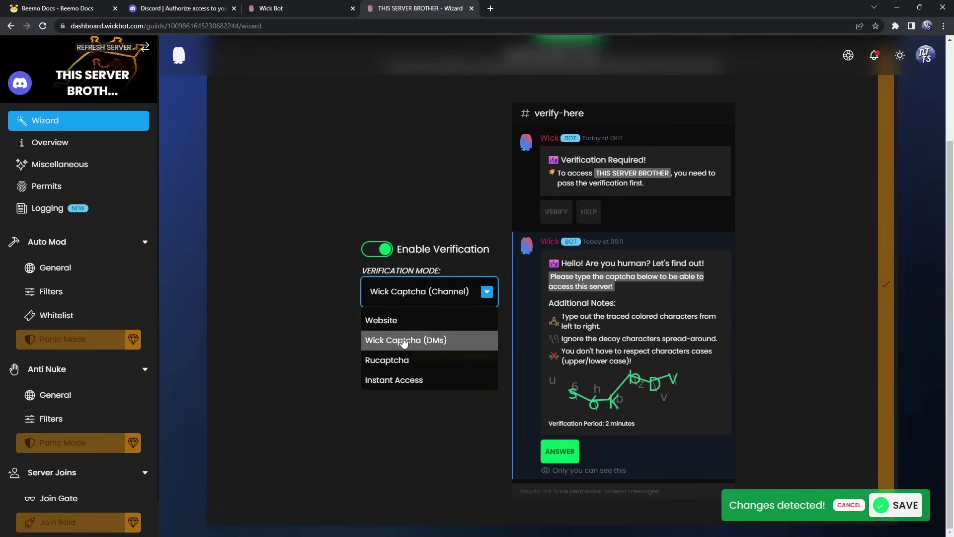
{"action": "left_click", "coordinate": [404, 341]}
{"action": "left_click", "coordinate": [550, 339]}
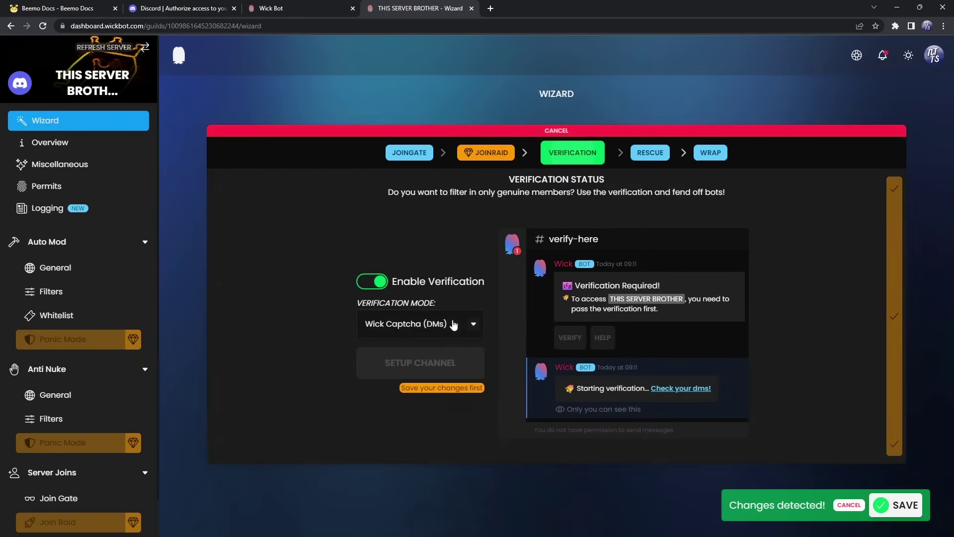
{"action": "left_click", "coordinate": [422, 324]}
{"action": "left_click", "coordinate": [394, 391]}
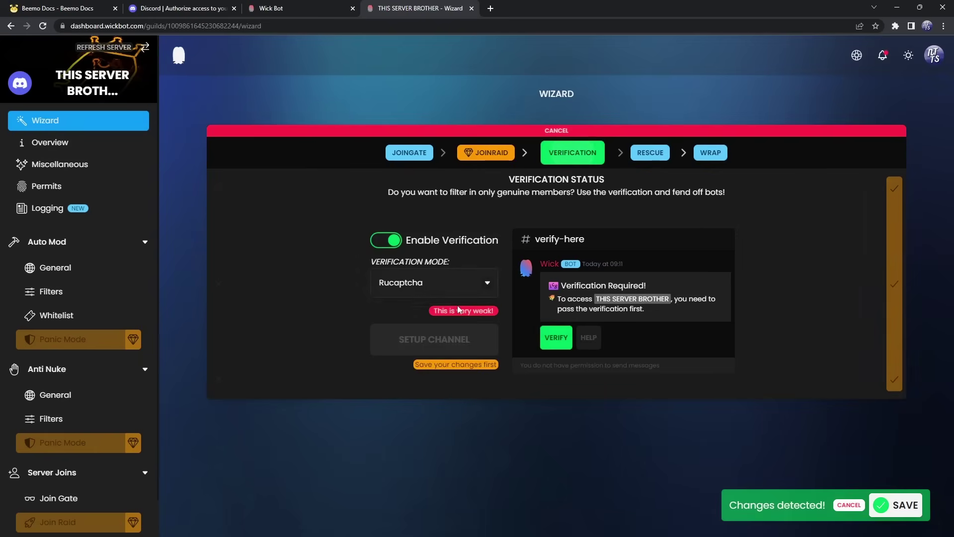
{"action": "left_click", "coordinate": [556, 337]}
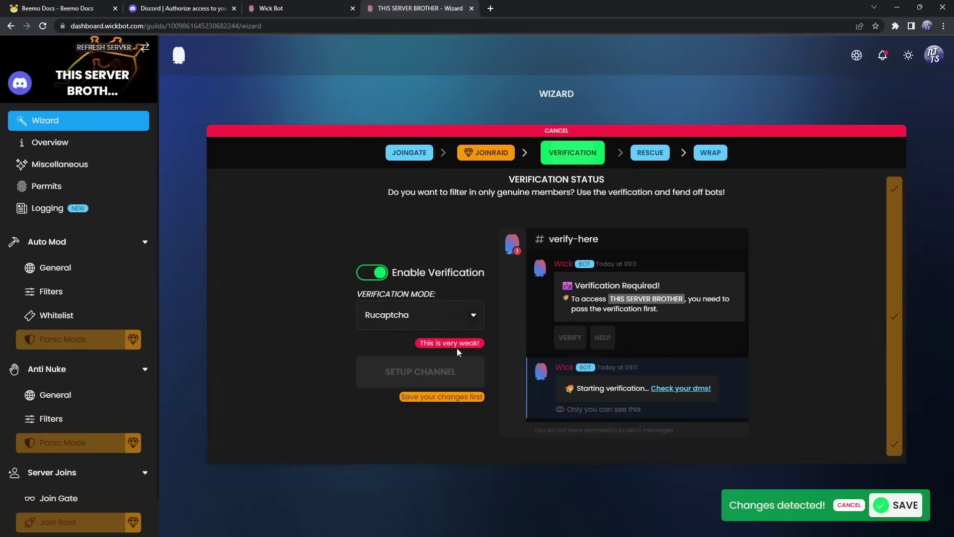
Step: Save the settings with Website as the verification mode, and set up the verification channel
{"action": "left_click", "coordinate": [418, 318]}
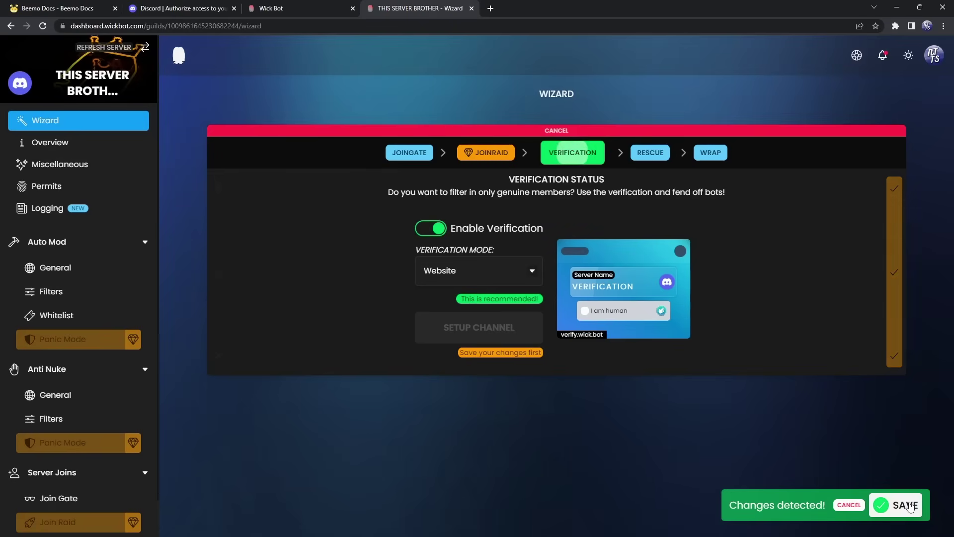
{"action": "left_click", "coordinate": [902, 517]}
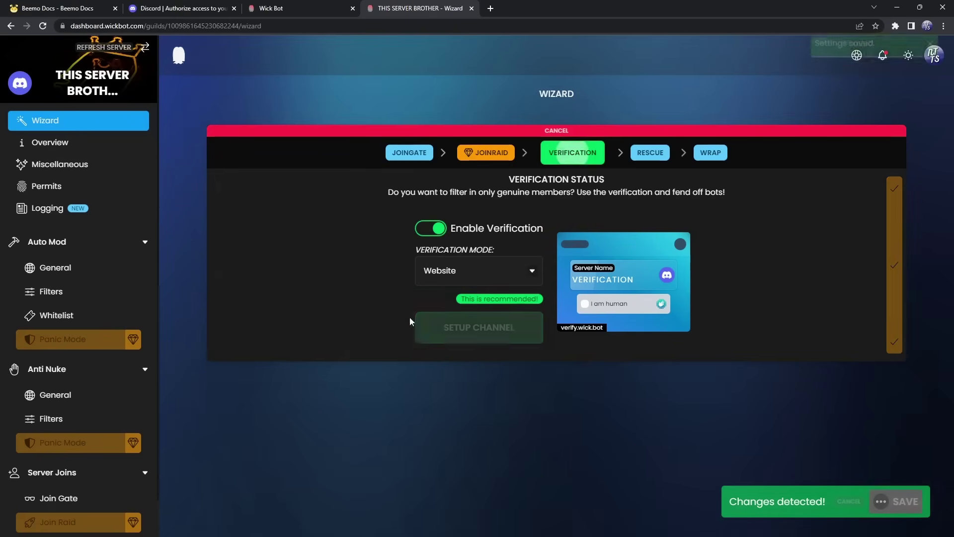
{"action": "left_click", "coordinate": [465, 330]}
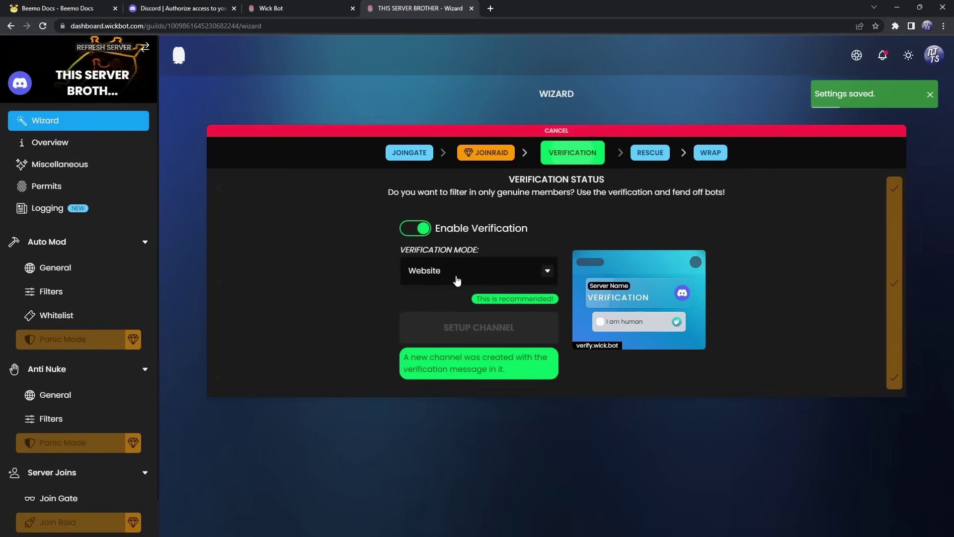
Step: Switch to Discord and open the role settings of THIS SERVER BROTHER
{"action": "key", "text": "alt+Tab"}
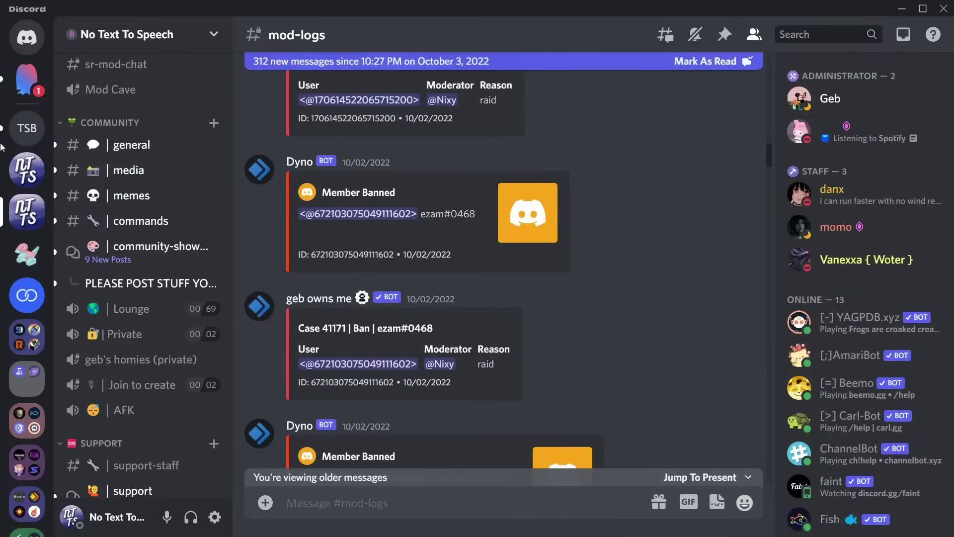
{"action": "left_click", "coordinate": [27, 128]}
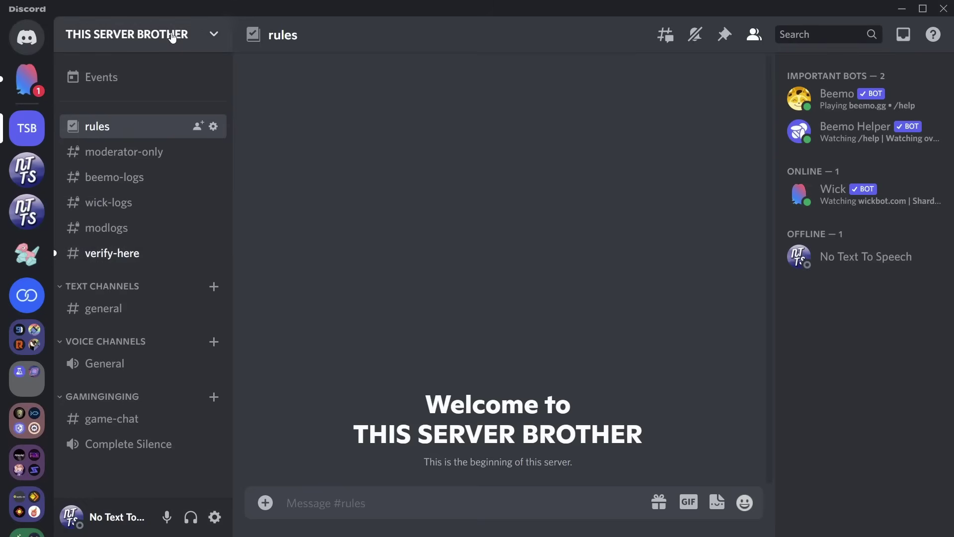
{"action": "left_click", "coordinate": [185, 34]}
{"action": "left_click", "coordinate": [110, 134]}
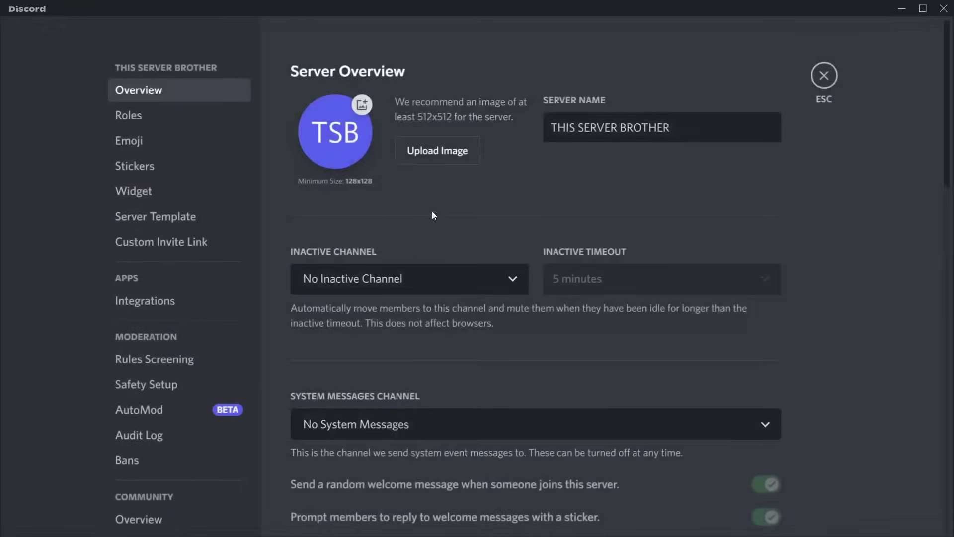
{"action": "left_click", "coordinate": [132, 119]}
Step: View the server as the Verified role to check which channels it can access
{"action": "scroll", "coordinate": [446, 294], "scroll_direction": "down", "scroll_amount": 3}
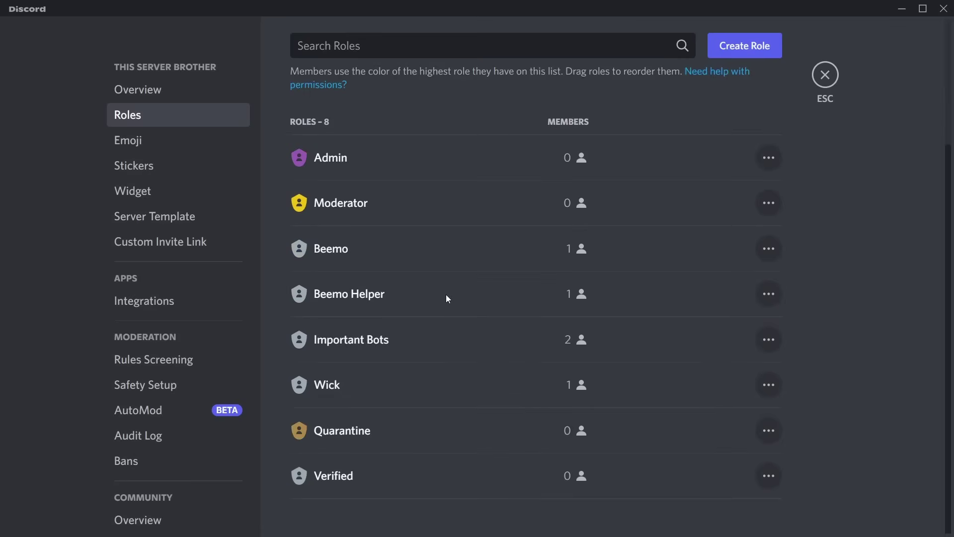
{"action": "left_click", "coordinate": [678, 475]}
{"action": "scroll", "coordinate": [545, 388], "scroll_direction": "down", "scroll_amount": 5}
{"action": "left_click", "coordinate": [497, 463]}
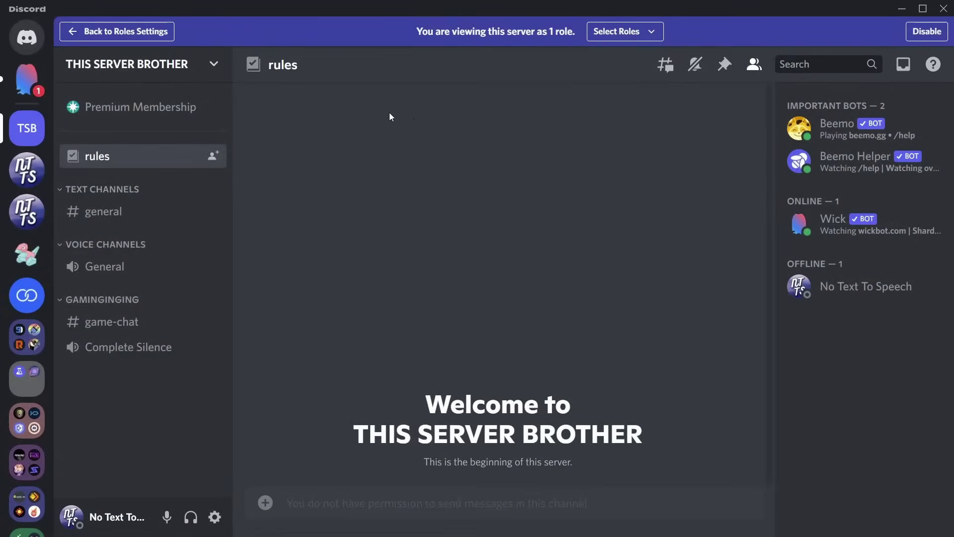
{"action": "left_click", "coordinate": [619, 33]}
{"action": "scroll", "coordinate": [695, 199], "scroll_direction": "down", "scroll_amount": 3}
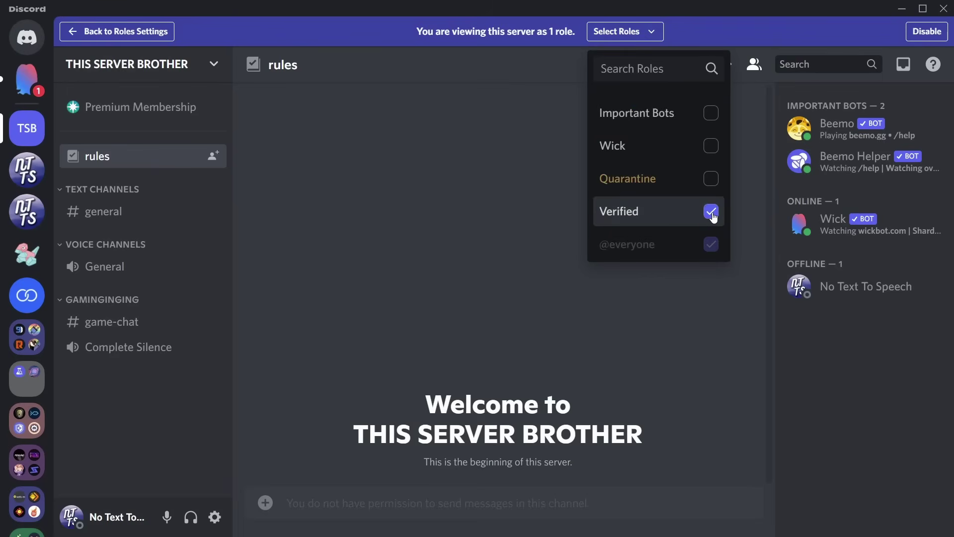
{"action": "left_click", "coordinate": [712, 214]}
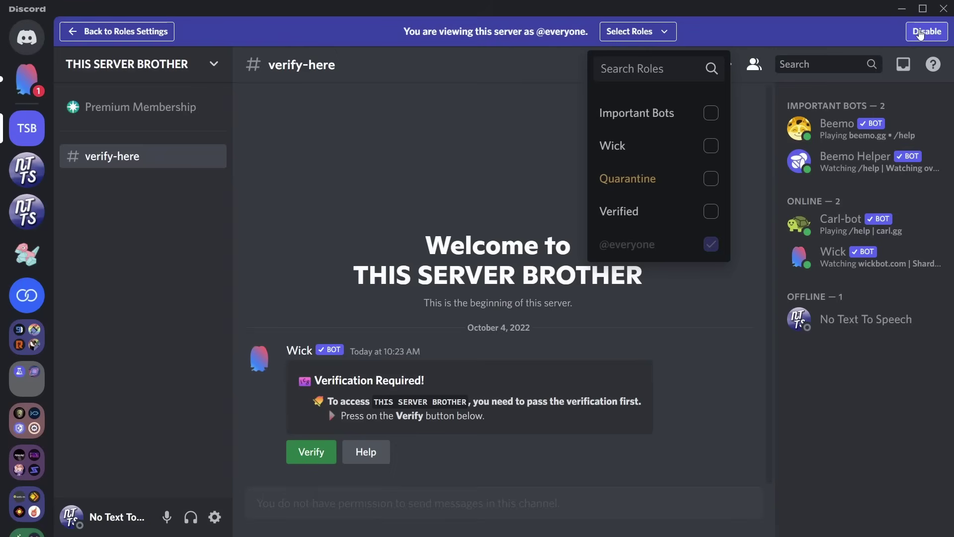
{"action": "left_click", "coordinate": [921, 35]}
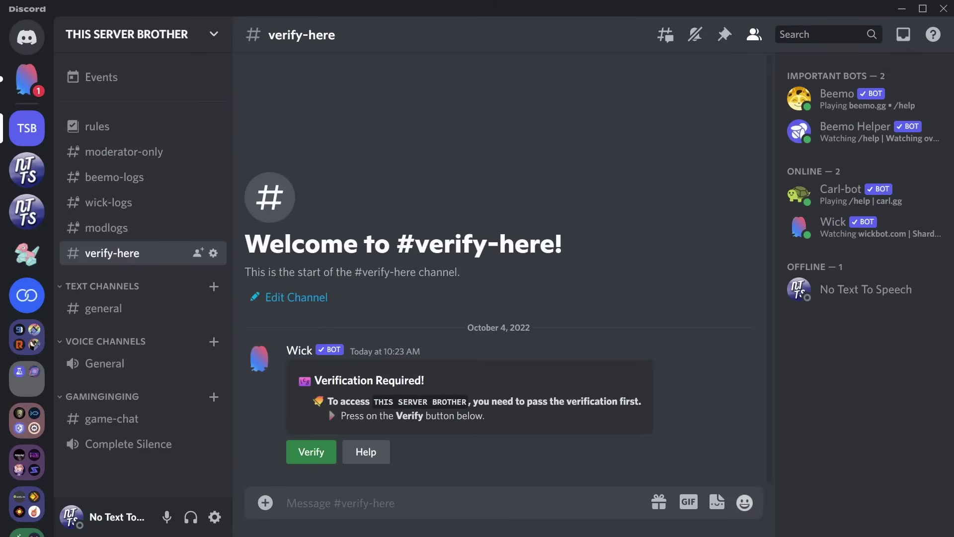
Step: Switch to the Wick dashboard and advance the setup wizard past Verification and the Rescue recovery key to Wrap
{"action": "key", "text": "alt+Tab"}
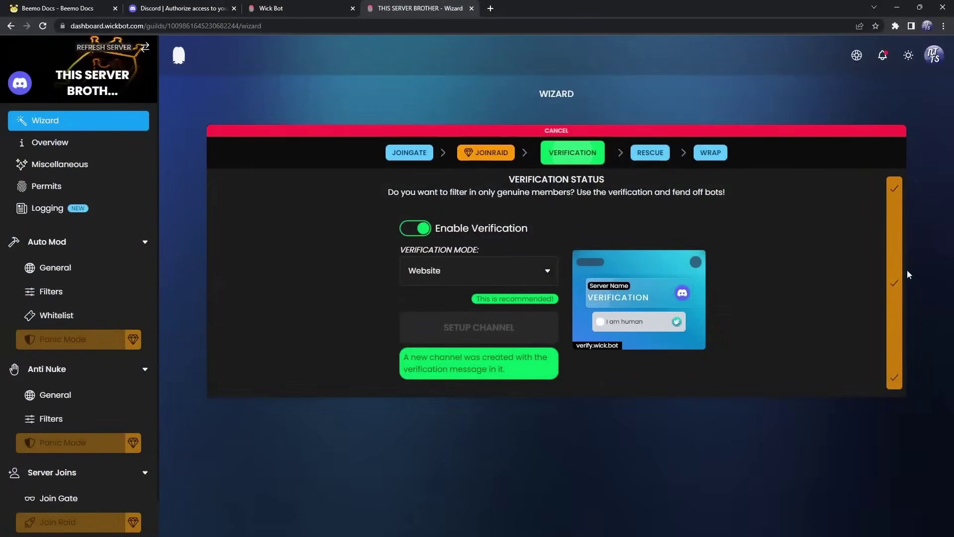
{"action": "left_click", "coordinate": [893, 274]}
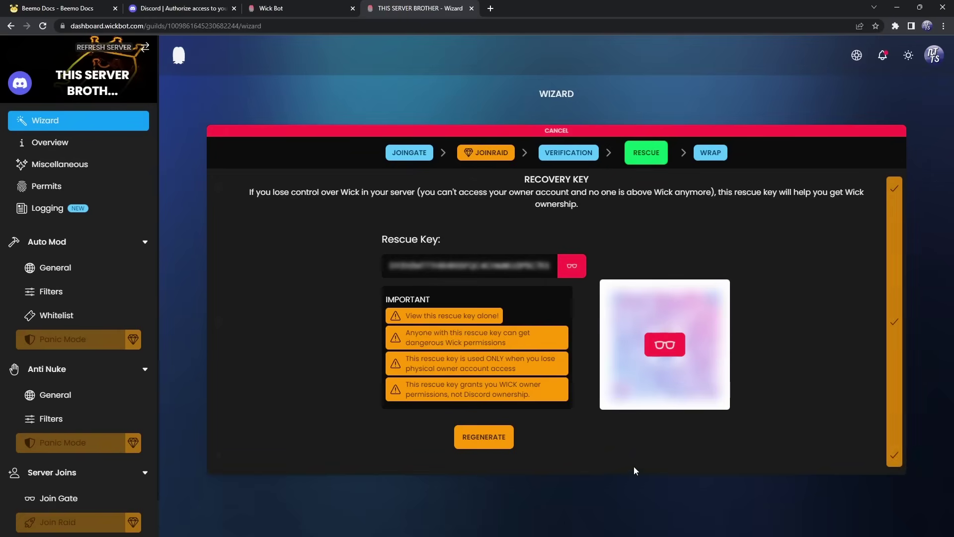
{"action": "left_click", "coordinate": [892, 283]}
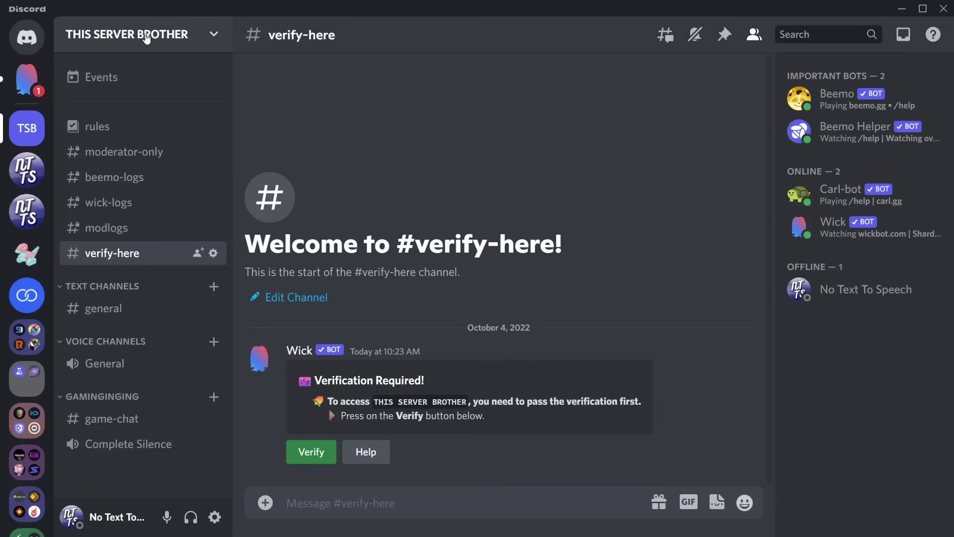
Step: In Discord's role settings for THIS SERVER BROTHER, move the Quarantine role directly below Wick and above Admin
{"action": "left_click", "coordinate": [146, 37]}
{"action": "left_click", "coordinate": [174, 131]}
{"action": "left_click", "coordinate": [152, 123]}
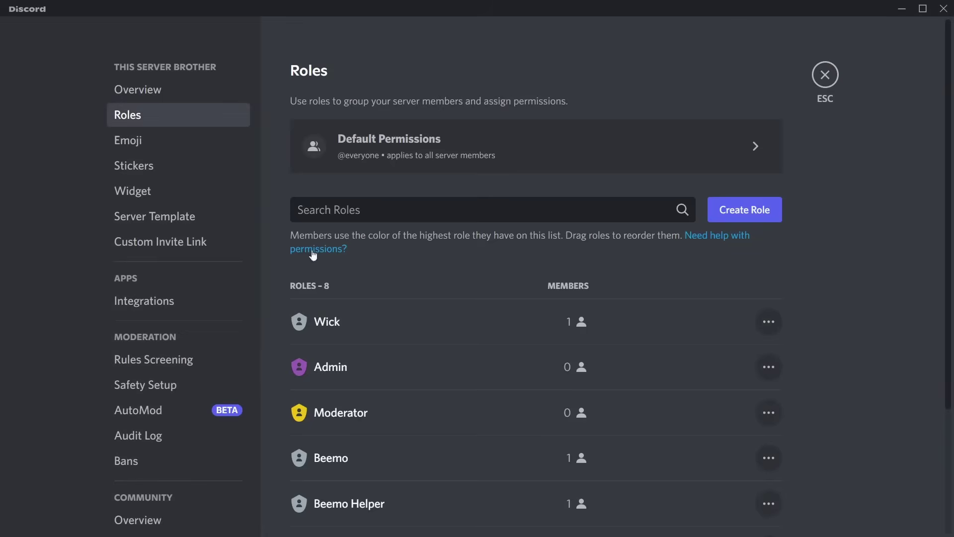
{"action": "scroll", "coordinate": [313, 255], "scroll_direction": "down", "scroll_amount": 3}
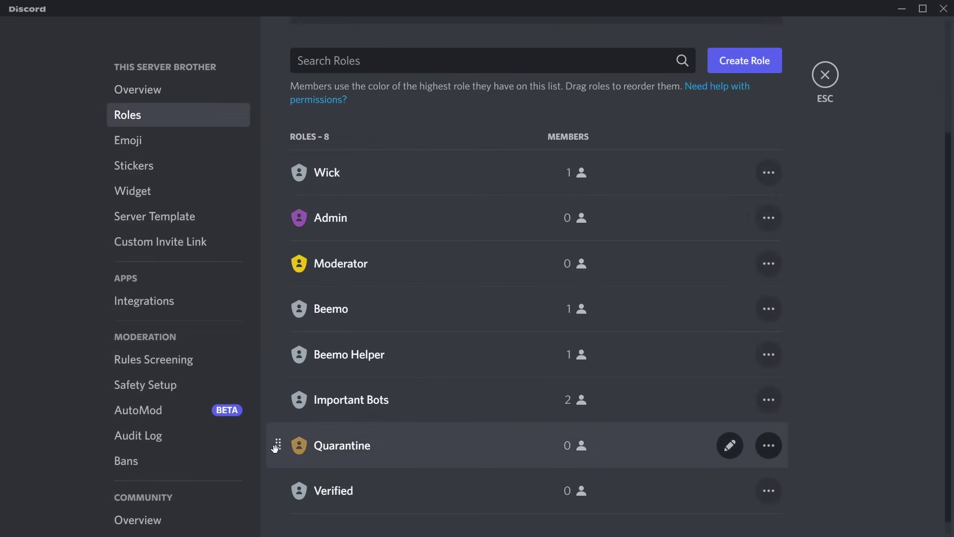
{"action": "left_click_drag", "start_coordinate": [275, 448], "coordinate": [276, 205]}
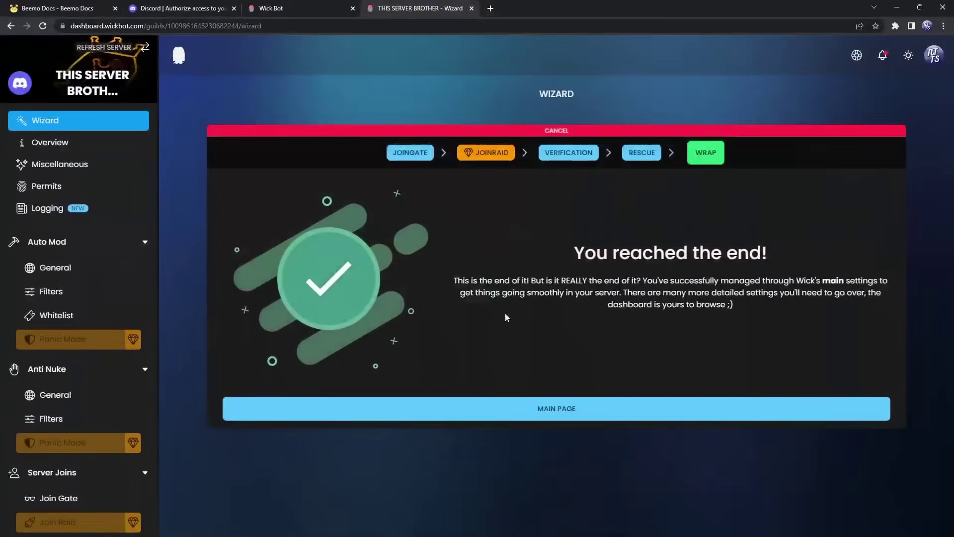
Step: Leave Wick's wizard for the server overview, read the security notes, and return to Discord's role list
{"action": "left_click", "coordinate": [543, 406]}
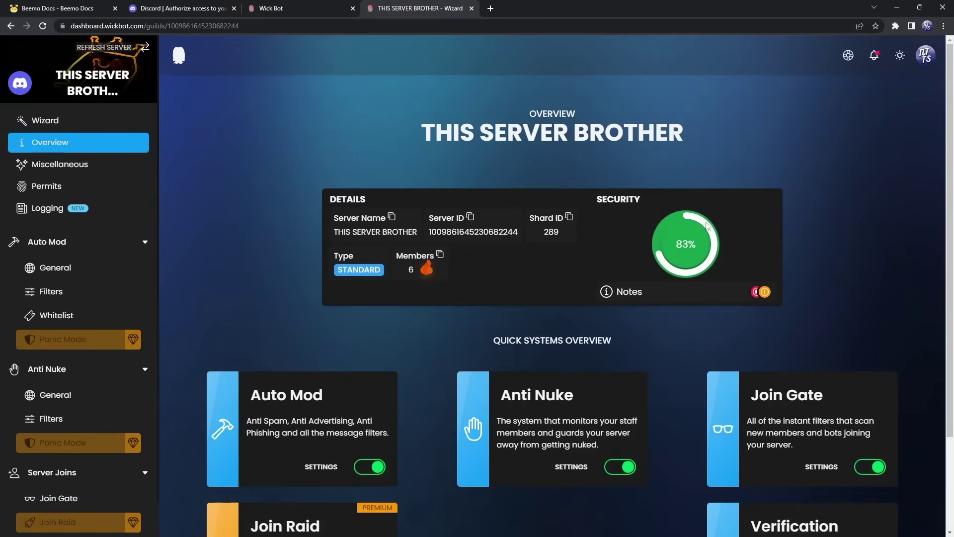
{"action": "left_click", "coordinate": [607, 292]}
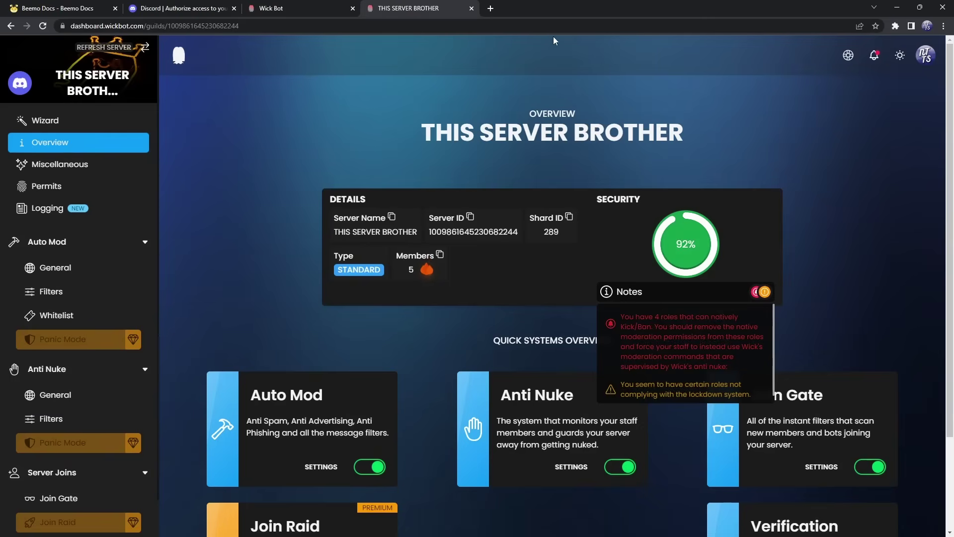
{"action": "left_click_drag", "start_coordinate": [556, 5], "coordinate": [714, 135]}
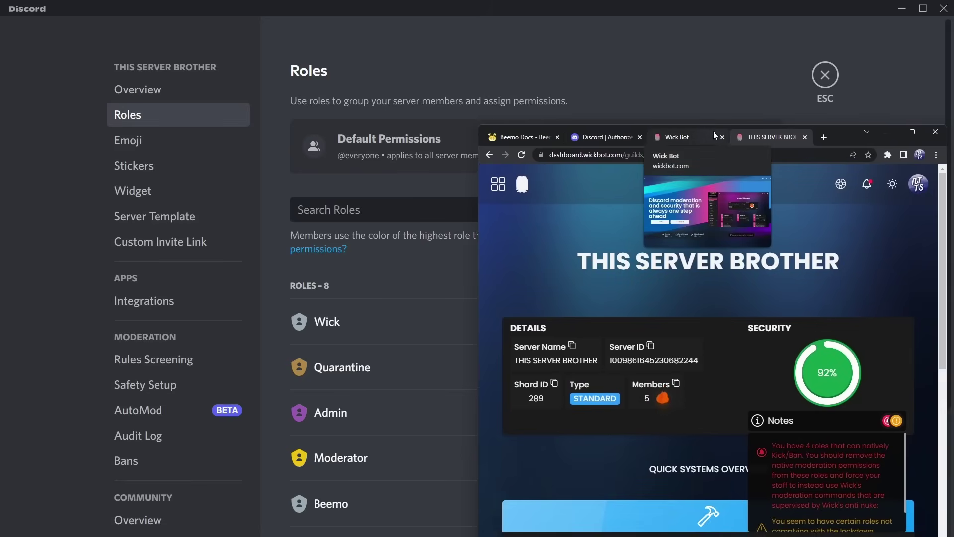
{"action": "left_click", "coordinate": [890, 132]}
Step: Remove the Kick Members and Ban Members permissions from the Moderator role and save the changes
{"action": "scroll", "coordinate": [547, 323], "scroll_direction": "down", "scroll_amount": 3}
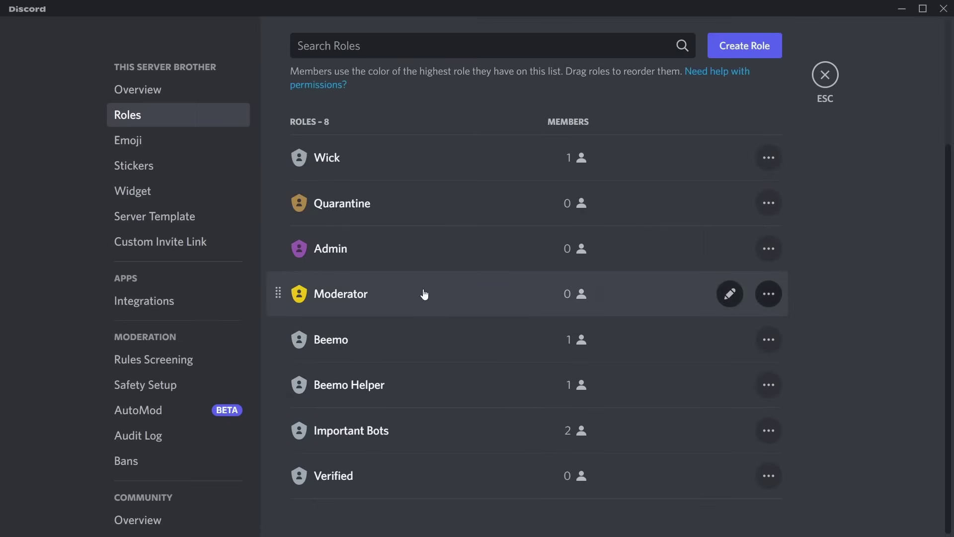
{"action": "left_click", "coordinate": [404, 296]}
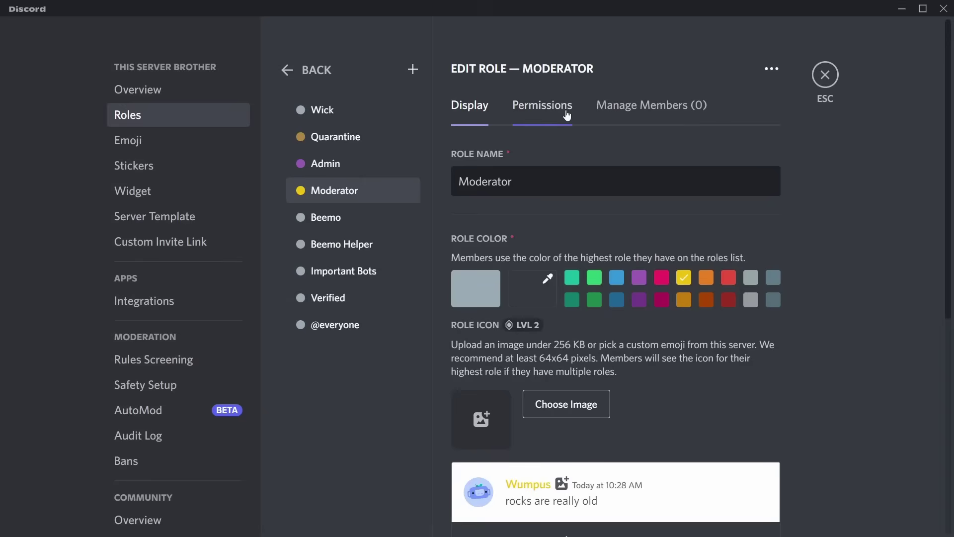
{"action": "left_click", "coordinate": [542, 105]}
{"action": "scroll", "coordinate": [645, 303], "scroll_direction": "down", "scroll_amount": 2}
{"action": "scroll", "coordinate": [648, 298], "scroll_direction": "down", "scroll_amount": 10}
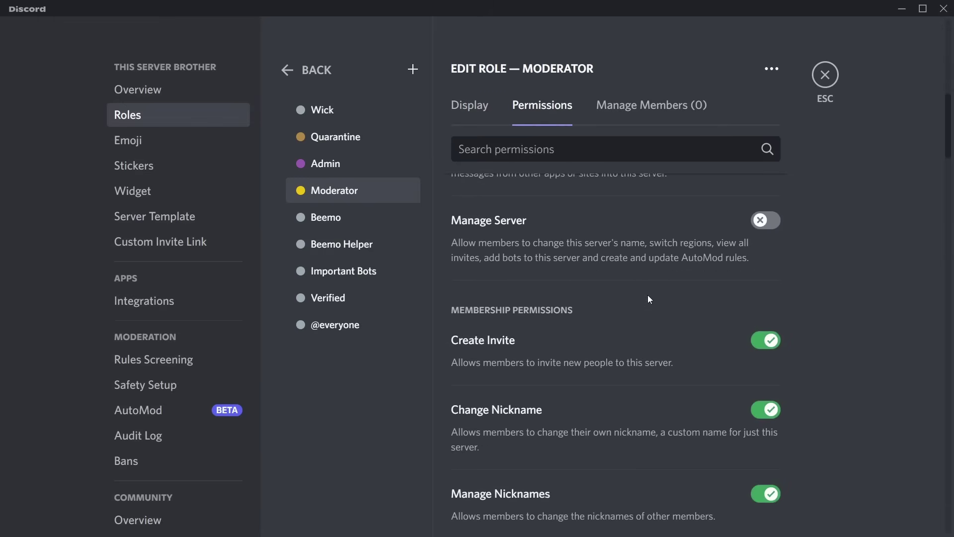
{"action": "scroll", "coordinate": [648, 294], "scroll_direction": "down", "scroll_amount": 3}
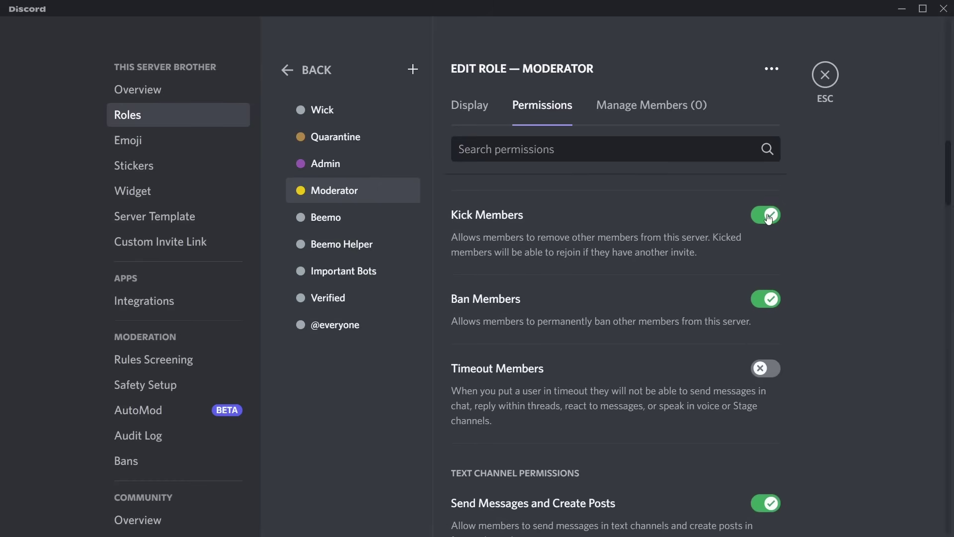
{"action": "left_click", "coordinate": [766, 299]}
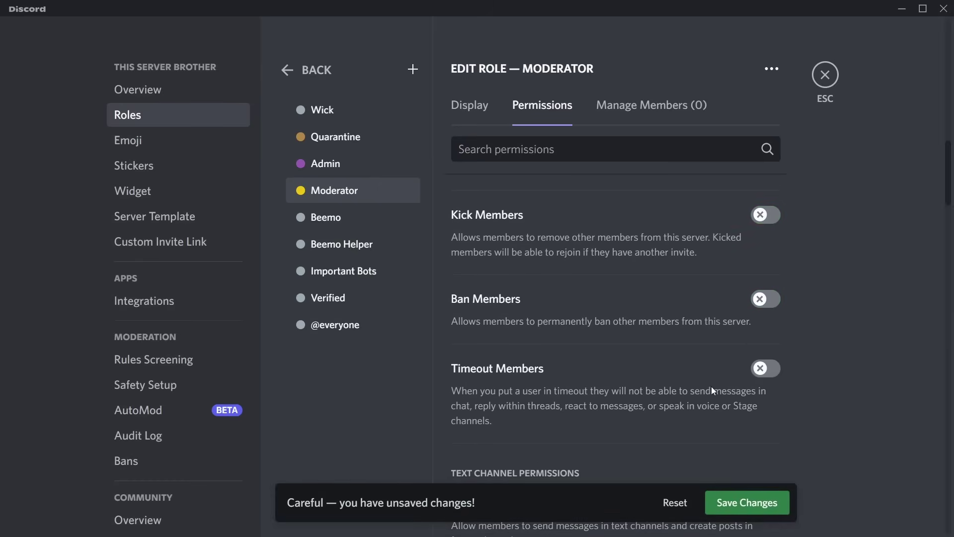
{"action": "left_click", "coordinate": [725, 494]}
Step: Turn off the Administrator permission for the Admin role
{"action": "left_click", "coordinate": [341, 164]}
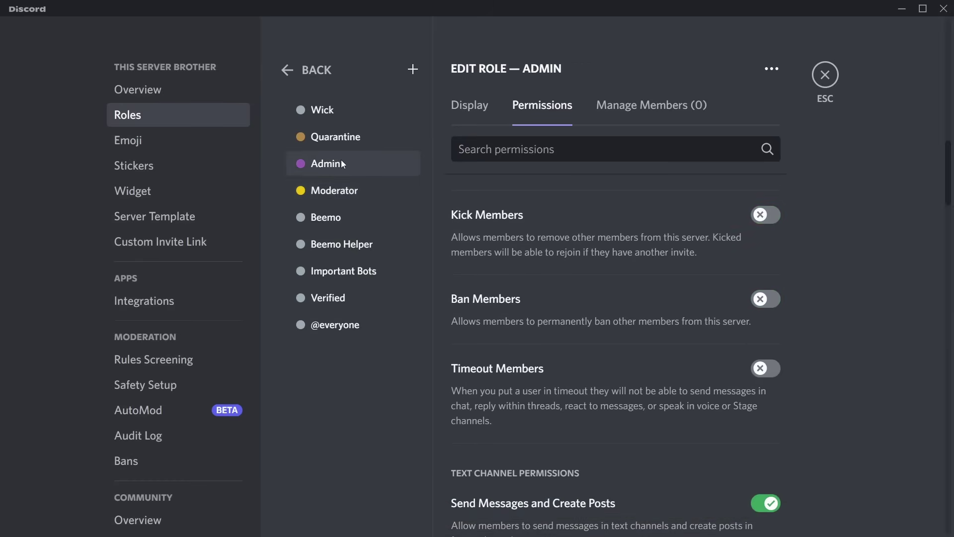
{"action": "scroll", "coordinate": [626, 276], "scroll_direction": "down", "scroll_amount": 20}
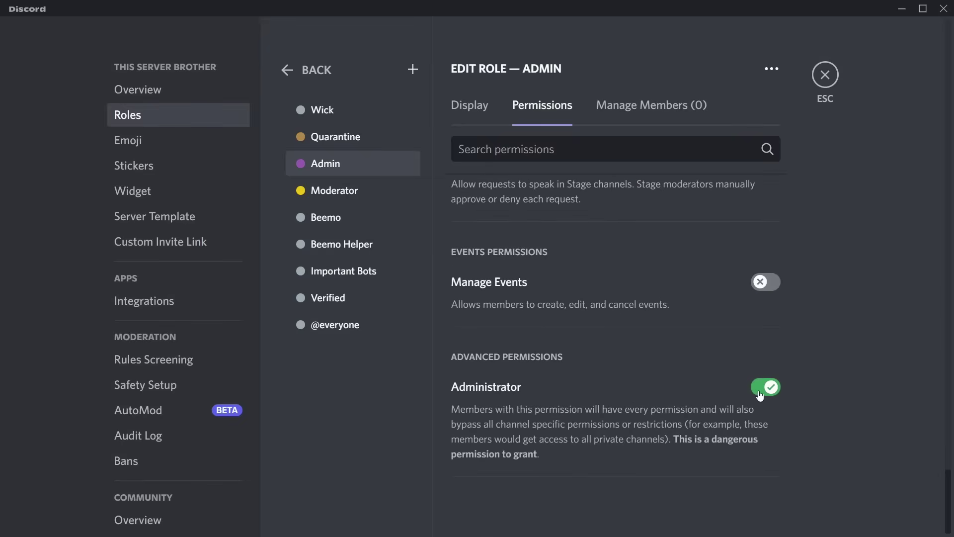
{"action": "left_click", "coordinate": [769, 388]}
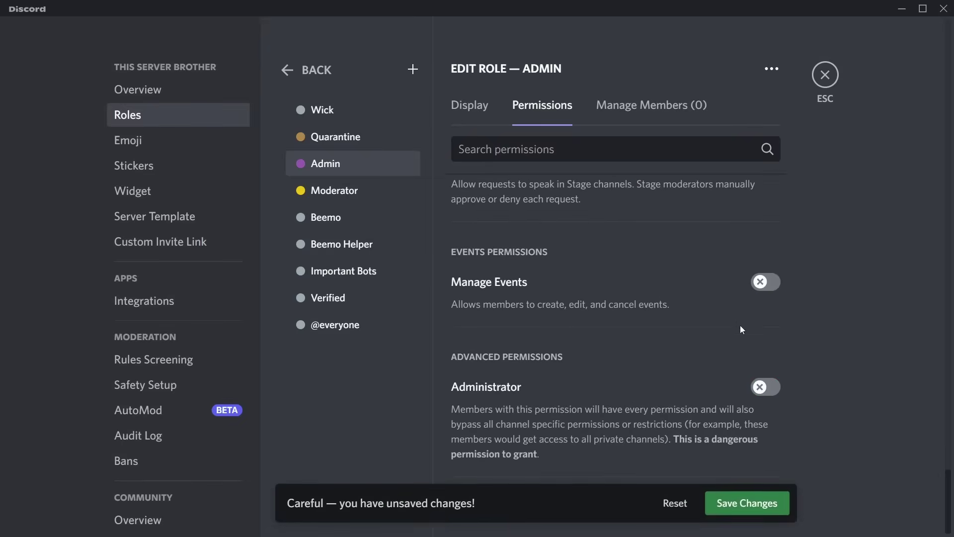
Step: Grant the Admin role the Timeout Members, Manage Nicknames and Manage Server permissions
{"action": "scroll", "coordinate": [750, 356], "scroll_direction": "up", "scroll_amount": 8}
{"action": "scroll", "coordinate": [750, 356], "scroll_direction": "up", "scroll_amount": 2}
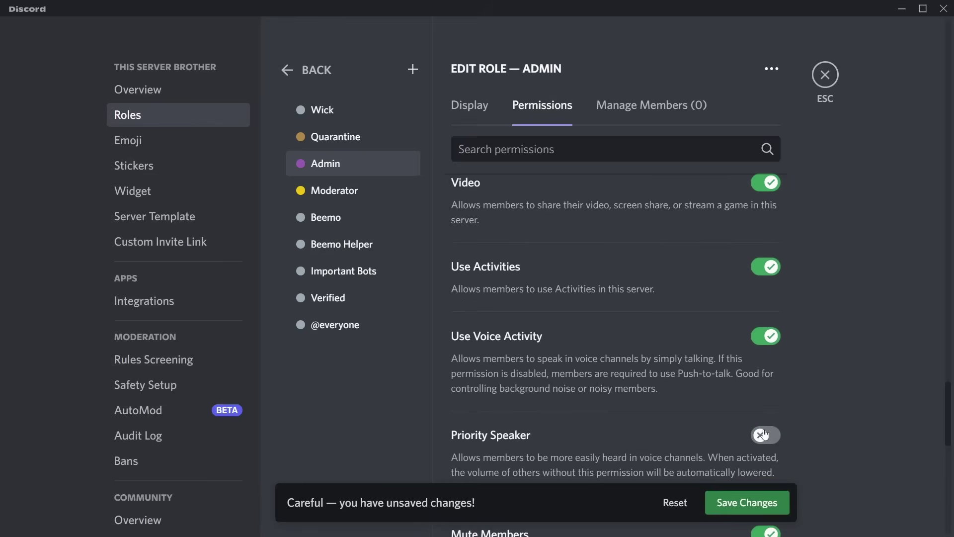
{"action": "scroll", "coordinate": [753, 348], "scroll_direction": "up", "scroll_amount": 6}
{"action": "scroll", "coordinate": [752, 308], "scroll_direction": "up", "scroll_amount": 10}
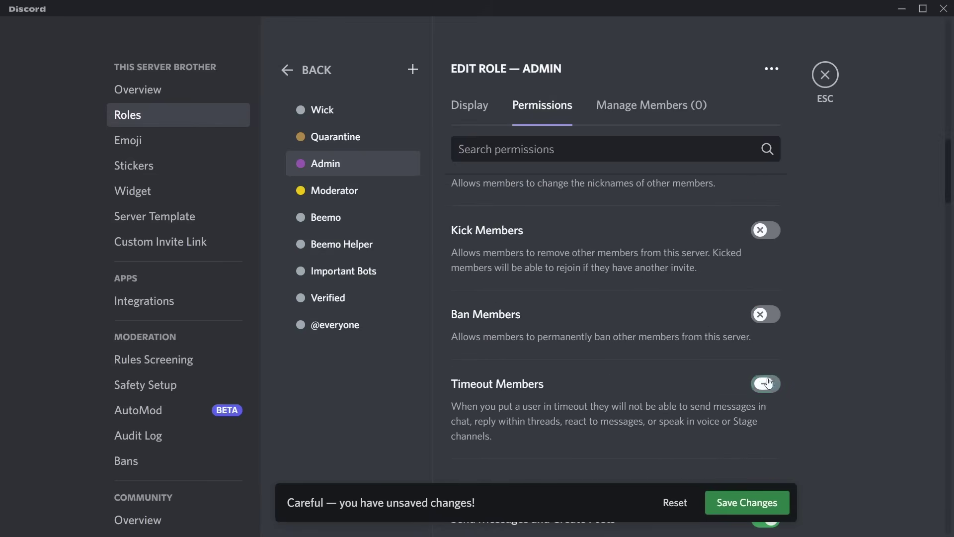
{"action": "scroll", "coordinate": [558, 326], "scroll_direction": "up", "scroll_amount": 2}
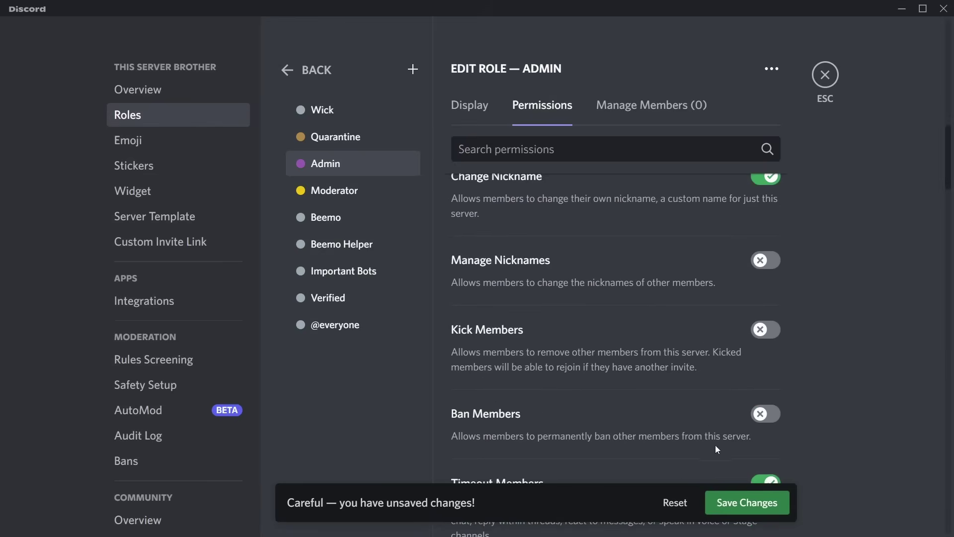
{"action": "scroll", "coordinate": [701, 298], "scroll_direction": "up", "scroll_amount": 3}
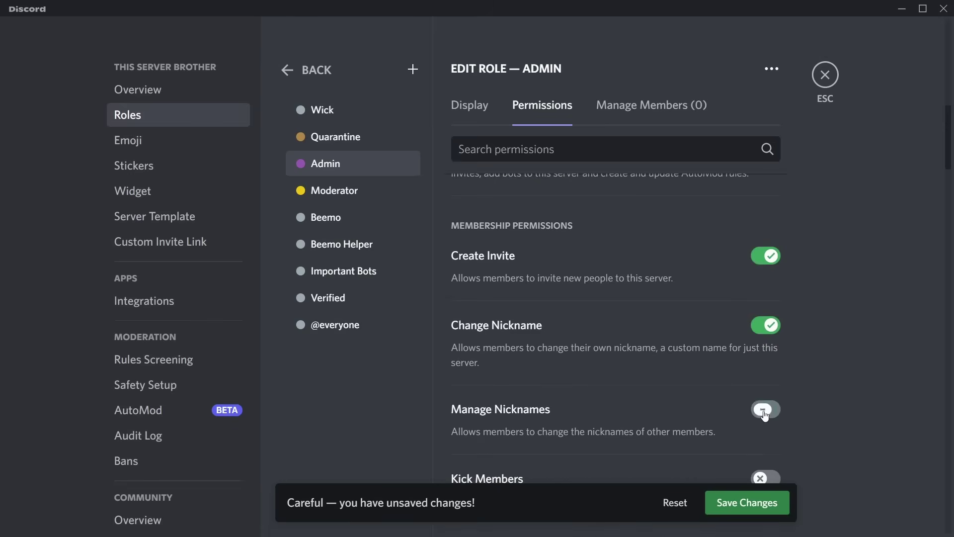
{"action": "scroll", "coordinate": [670, 371], "scroll_direction": "up", "scroll_amount": 5}
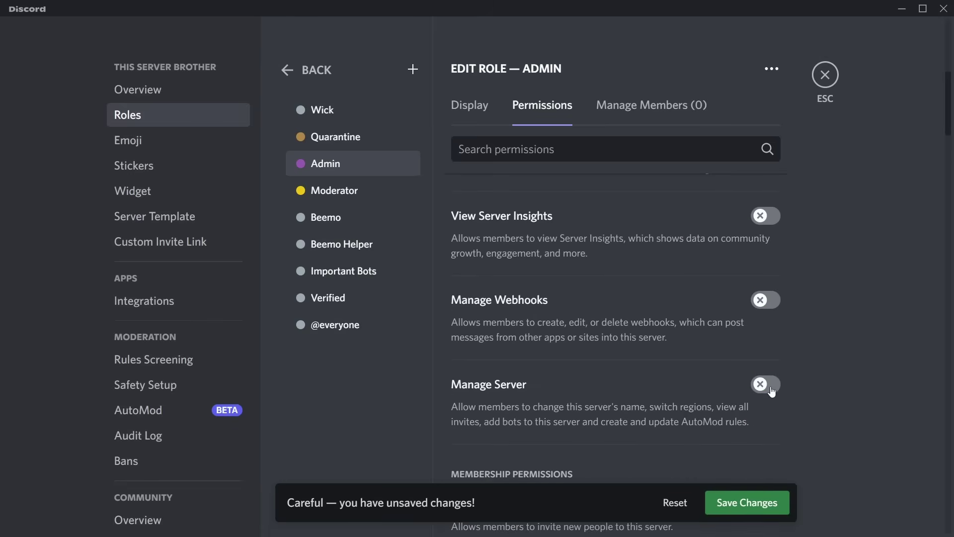
{"action": "left_click", "coordinate": [772, 392]}
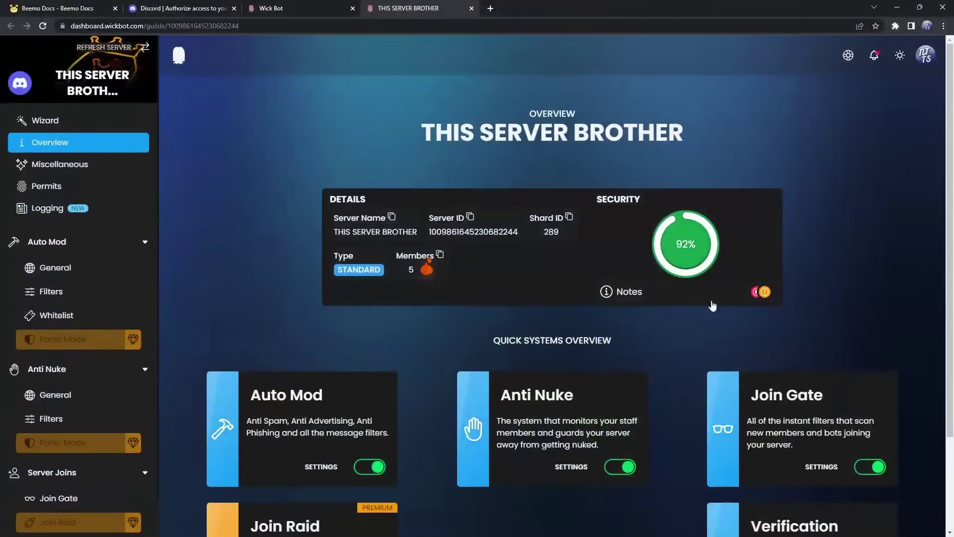
Step: Check Wick's security notes again, and view the Beemo and Beemo Helper bot profiles in Discord
{"action": "mouse_move", "coordinate": [660, 301]}
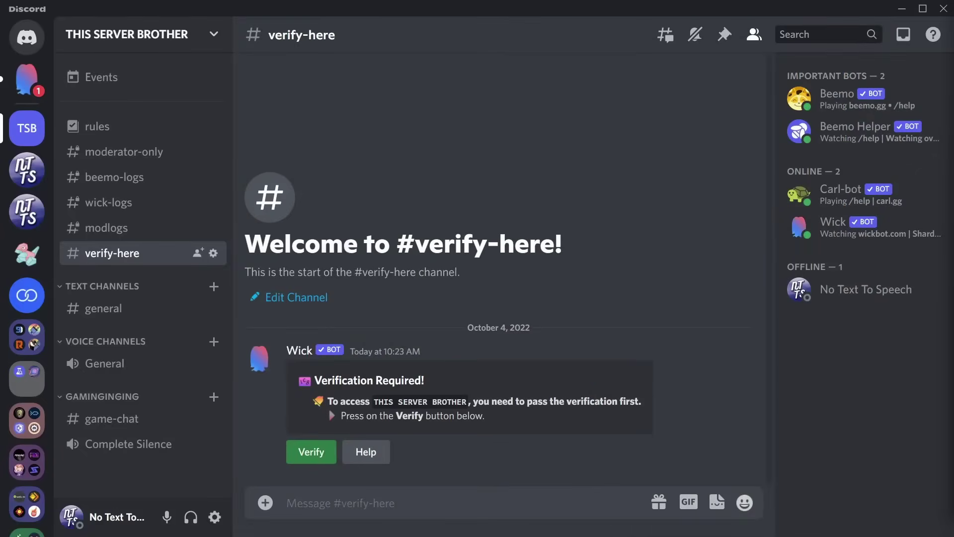
{"action": "left_click", "coordinate": [828, 96]}
{"action": "left_click", "coordinate": [860, 128]}
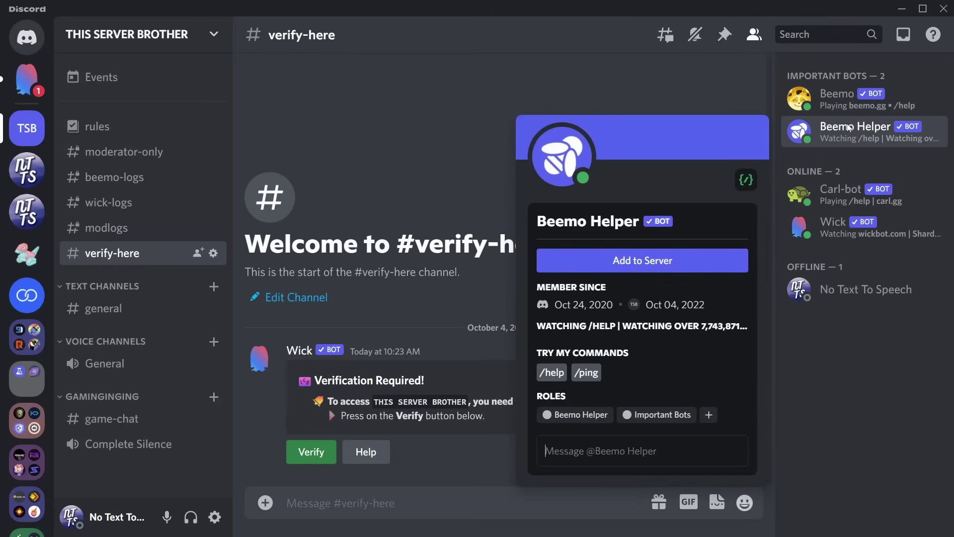
Step: Switch to Wick's Permits page, add a new permit and name it Beemo
{"action": "key", "text": "alt+Tab"}
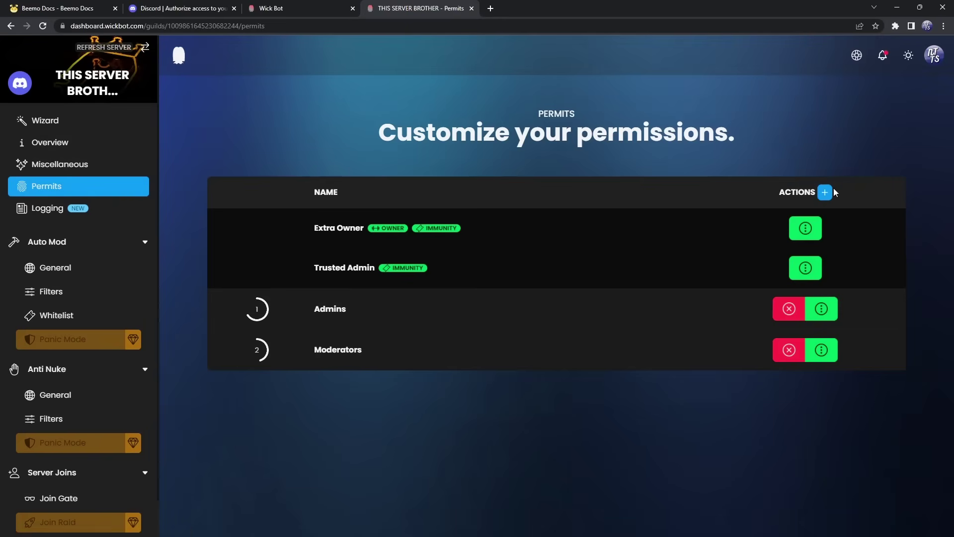
{"action": "left_click", "coordinate": [825, 193]}
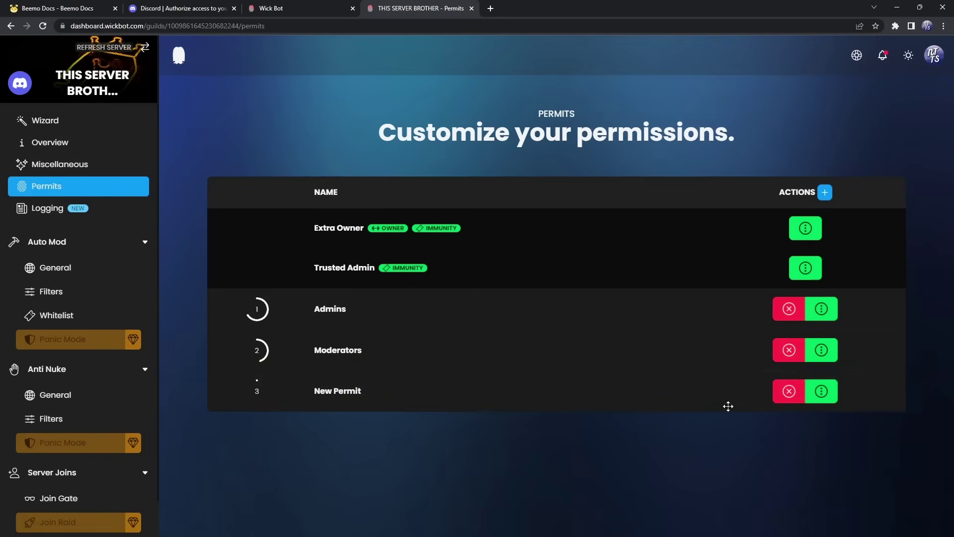
{"action": "left_click", "coordinate": [822, 391]}
{"action": "left_click", "coordinate": [494, 119]}
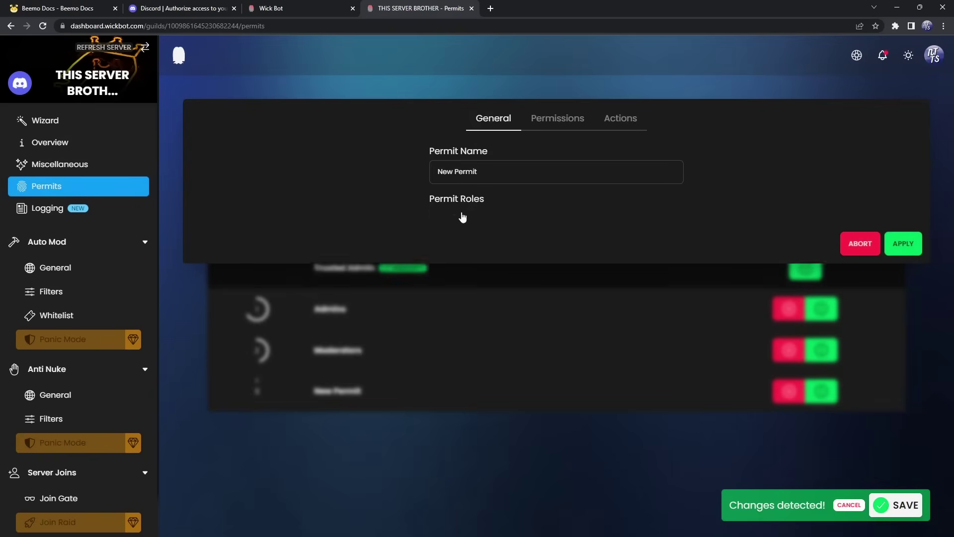
{"action": "triple_click", "coordinate": [483, 173]}
{"action": "type", "text": "Beemo"}
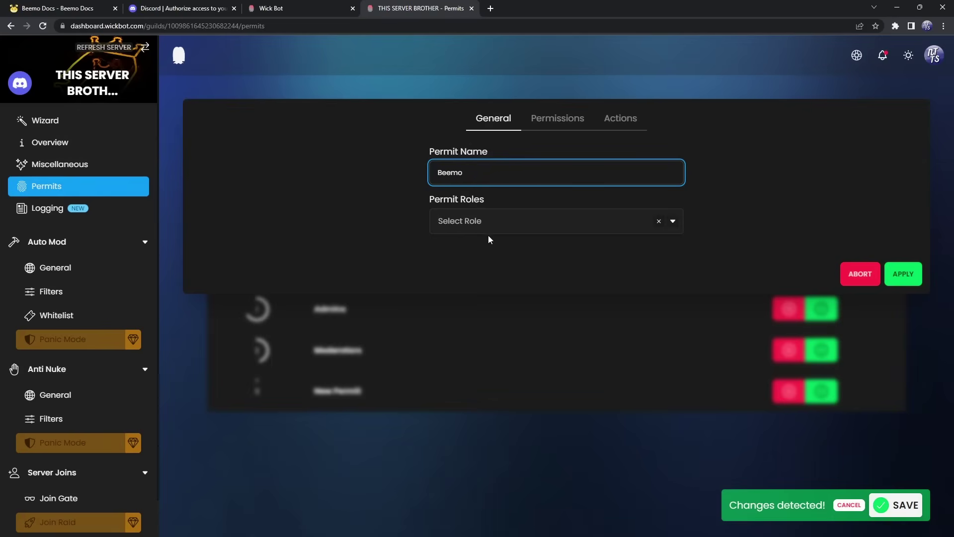
Step: Assign the Beemo and Beemo Helper roles to the Beemo permit
{"action": "left_click", "coordinate": [486, 223]}
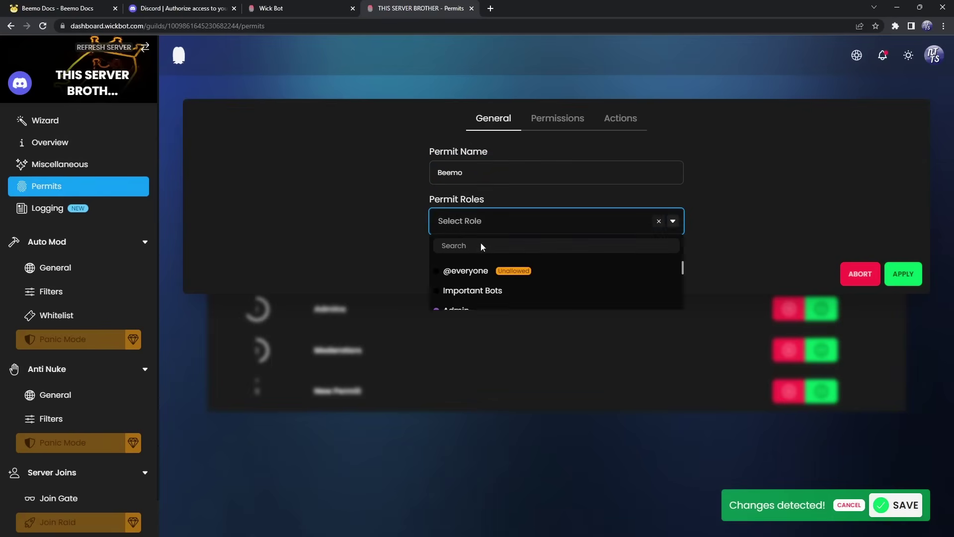
{"action": "scroll", "coordinate": [468, 318], "scroll_direction": "down", "scroll_amount": 2}
{"action": "left_click", "coordinate": [458, 300]}
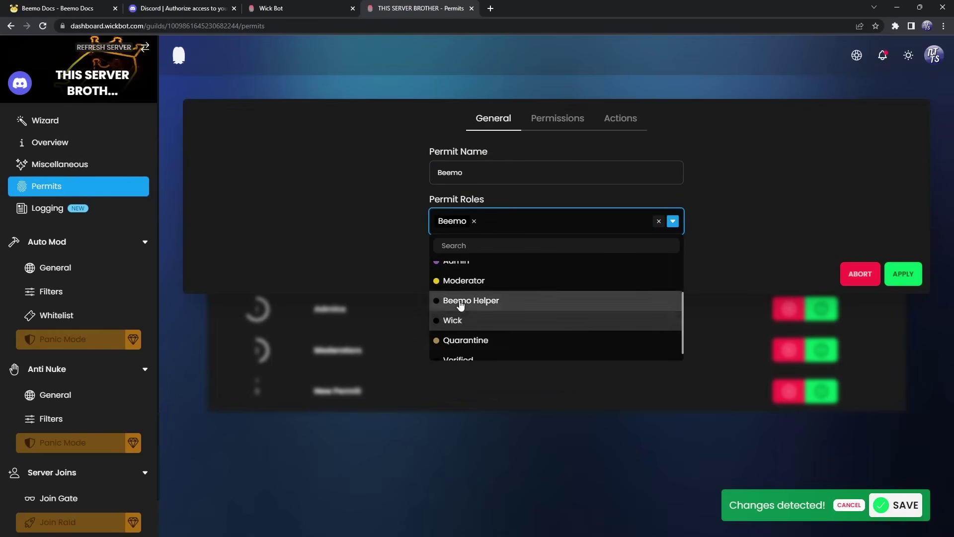
{"action": "left_click", "coordinate": [467, 300]}
Step: Enable Kick/Ban Whitelist in the Beemo permit's whitelist permissions
{"action": "left_click", "coordinate": [557, 118]}
{"action": "left_click", "coordinate": [759, 183]}
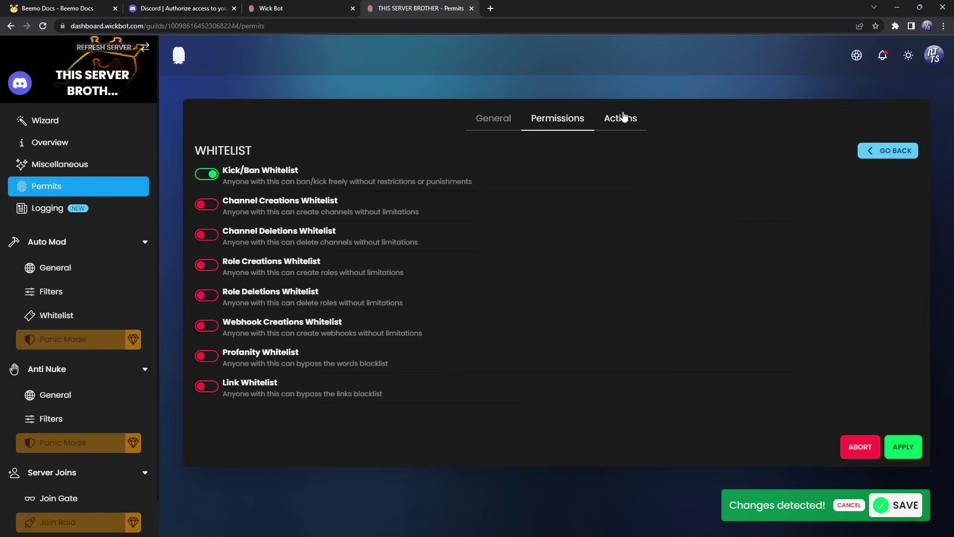
Step: Apply the Beemo permit's changes and save Wick's permit settings
{"action": "left_click", "coordinate": [903, 451]}
{"action": "left_click", "coordinate": [903, 507]}
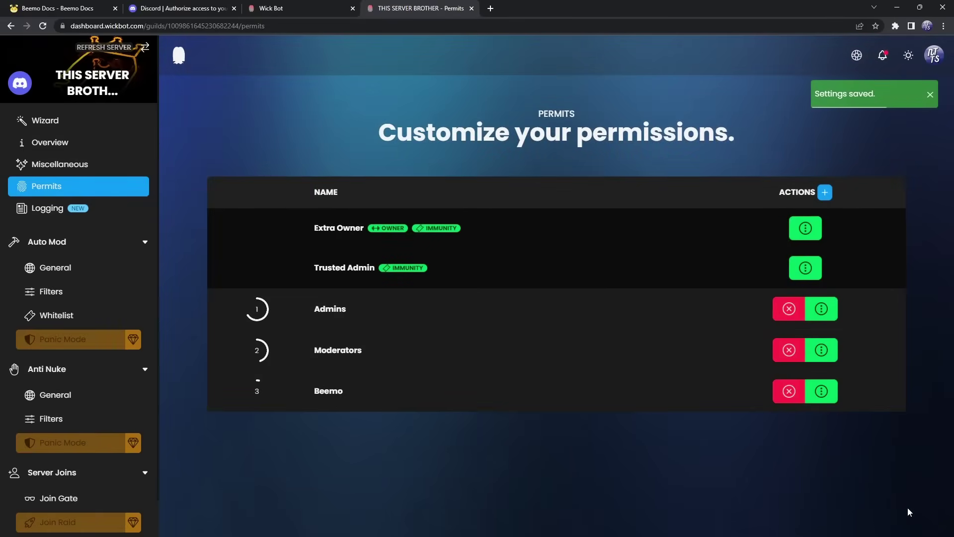
Step: Enable the auto lockdown module in Wick's general Auto Mod settings and save the change
{"action": "left_click", "coordinate": [45, 142]}
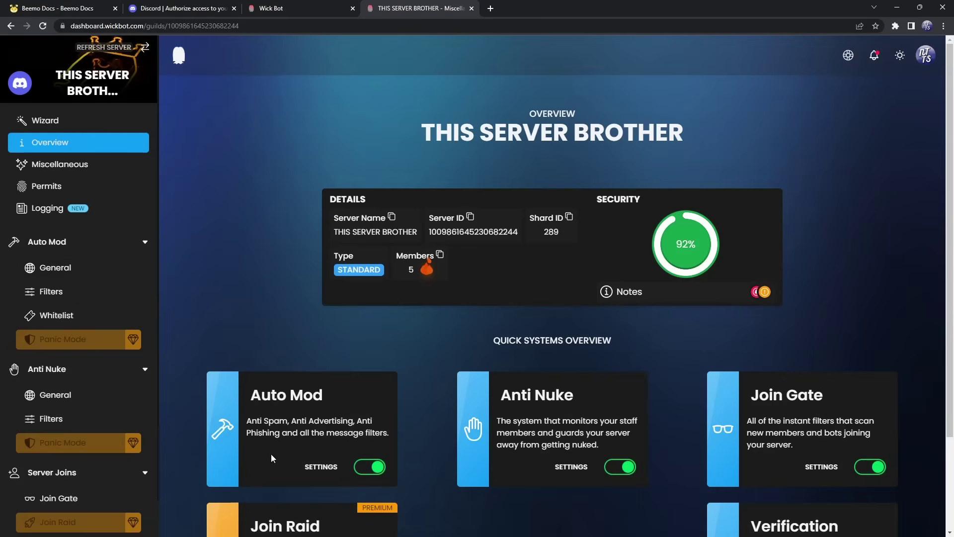
{"action": "left_click", "coordinate": [321, 466]}
{"action": "scroll", "coordinate": [523, 220], "scroll_direction": "down", "scroll_amount": 5}
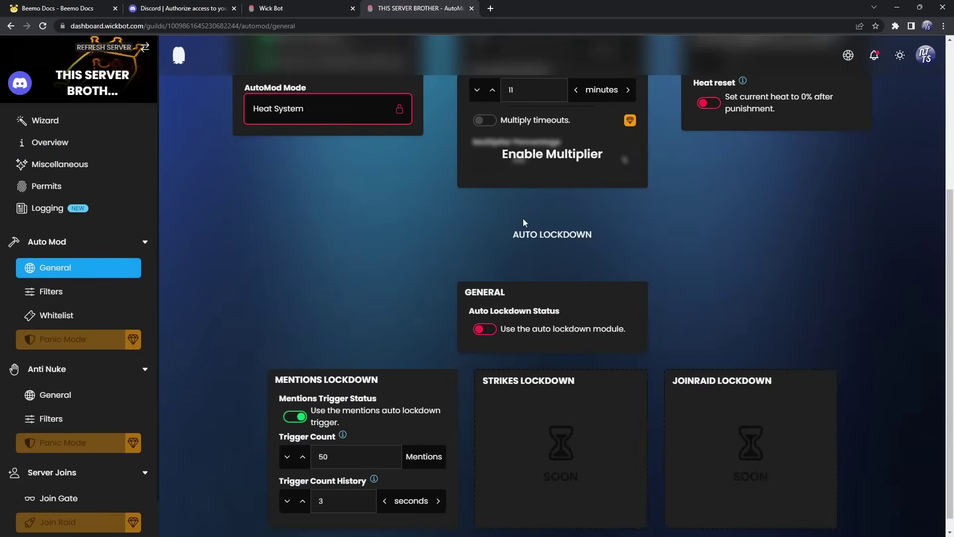
{"action": "left_click", "coordinate": [490, 332]}
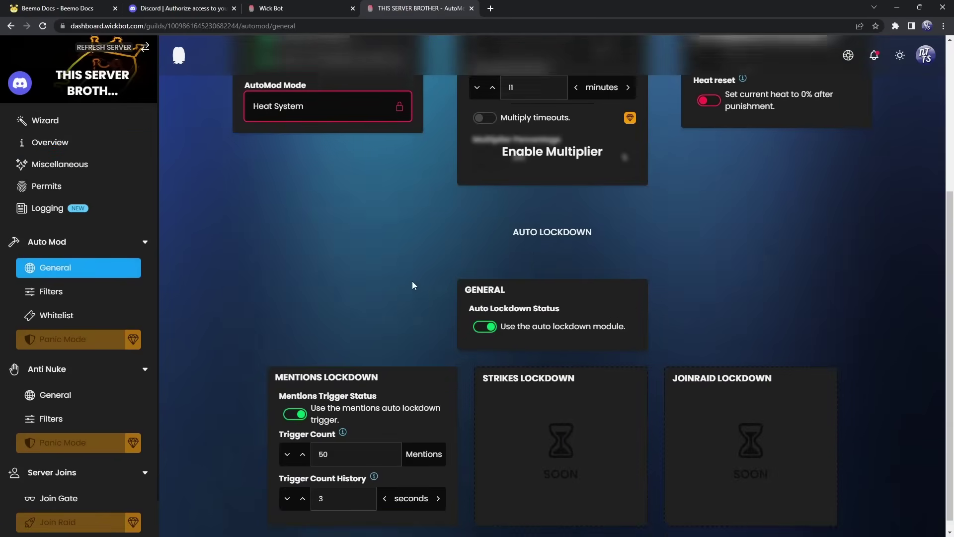
{"action": "scroll", "coordinate": [413, 279], "scroll_direction": "down", "scroll_amount": 1}
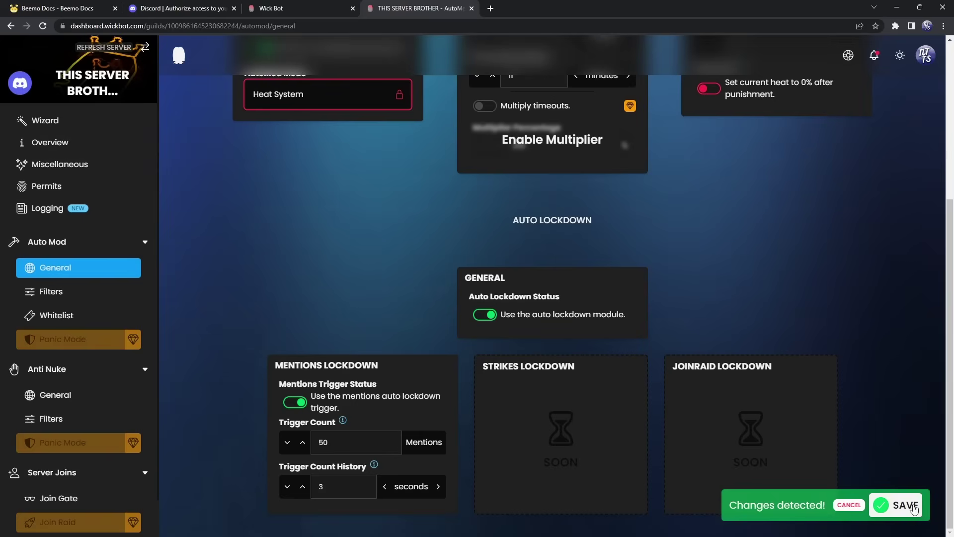
{"action": "key", "text": "Return"}
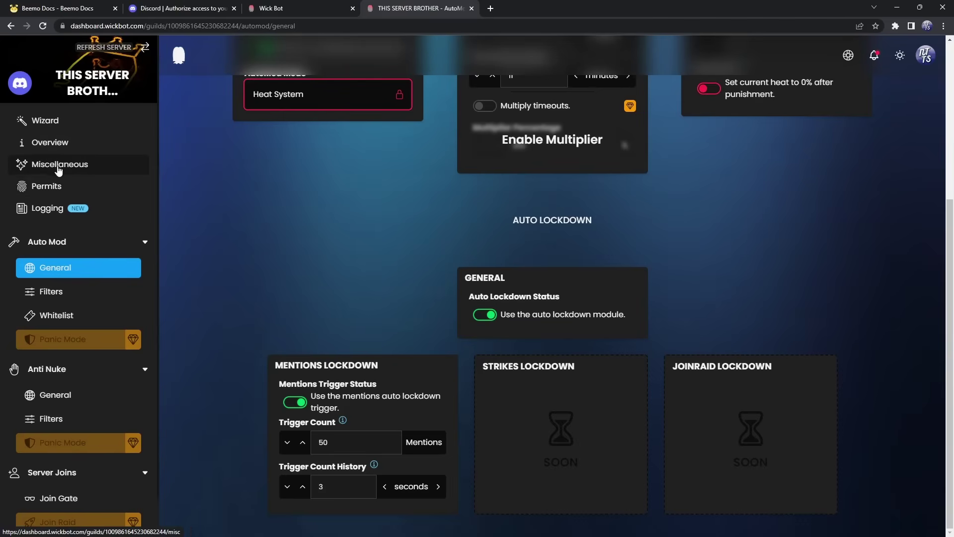
Step: Review the Moderators permit's immunity and moderation permissions on the Permits page and close the permit
{"action": "left_click", "coordinate": [58, 189]}
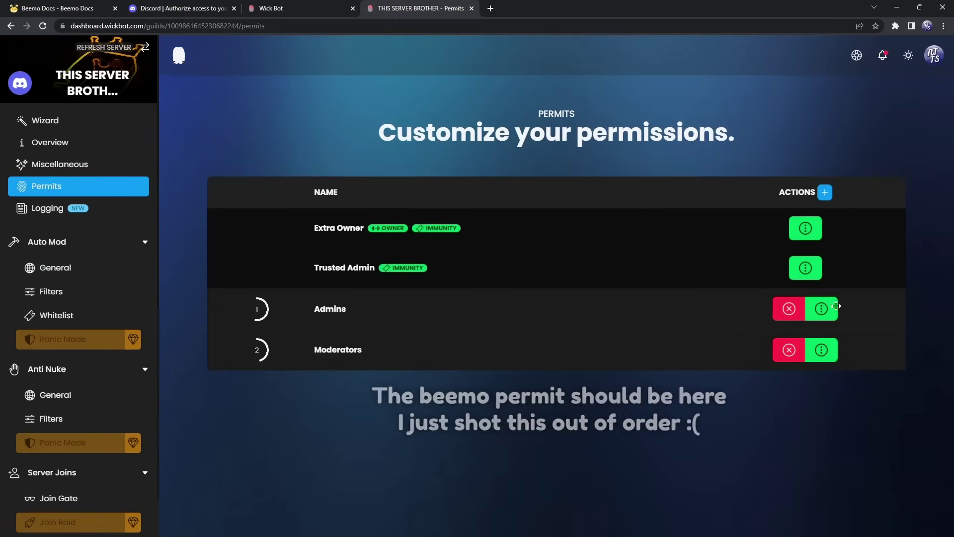
{"action": "left_click", "coordinate": [823, 352]}
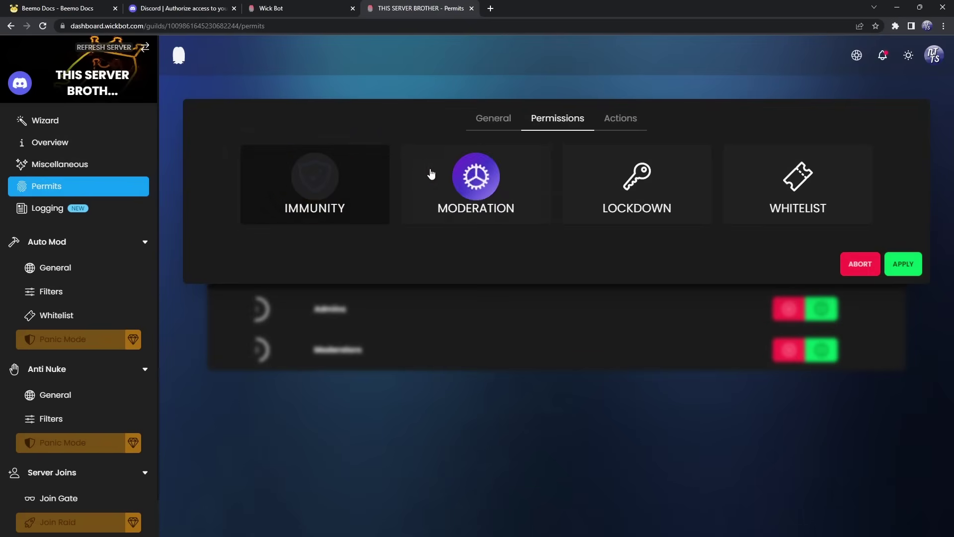
{"action": "left_click", "coordinate": [313, 199]}
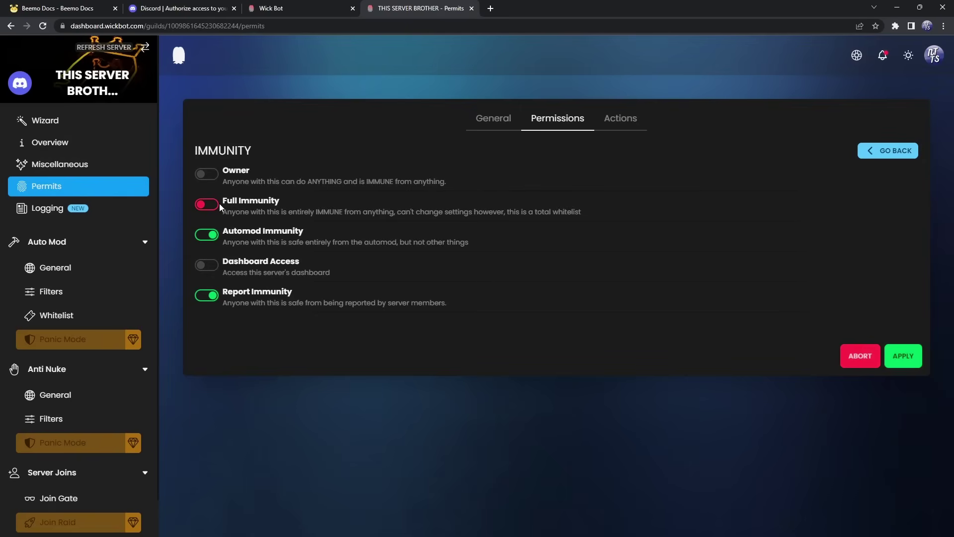
{"action": "left_click", "coordinate": [879, 150]}
{"action": "left_click", "coordinate": [476, 209]}
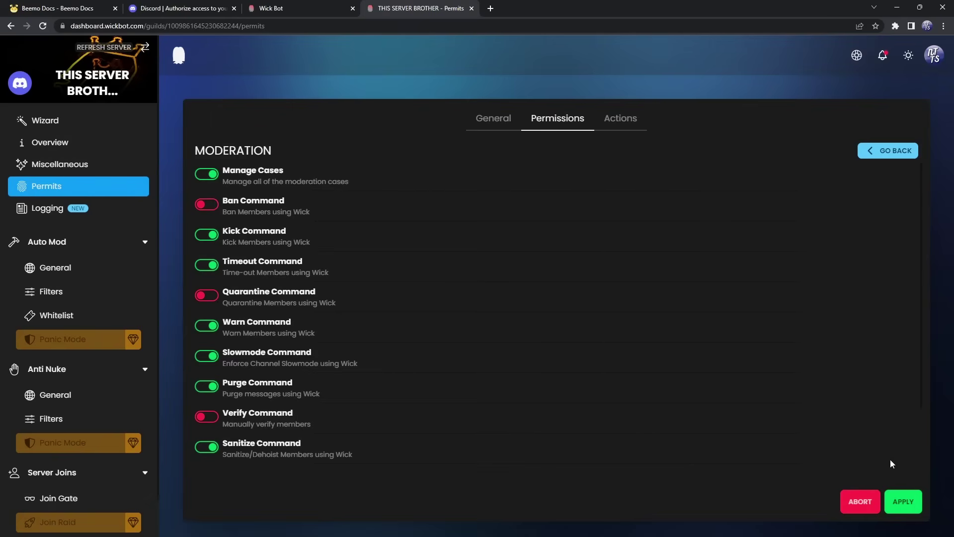
{"action": "left_click", "coordinate": [893, 504]}
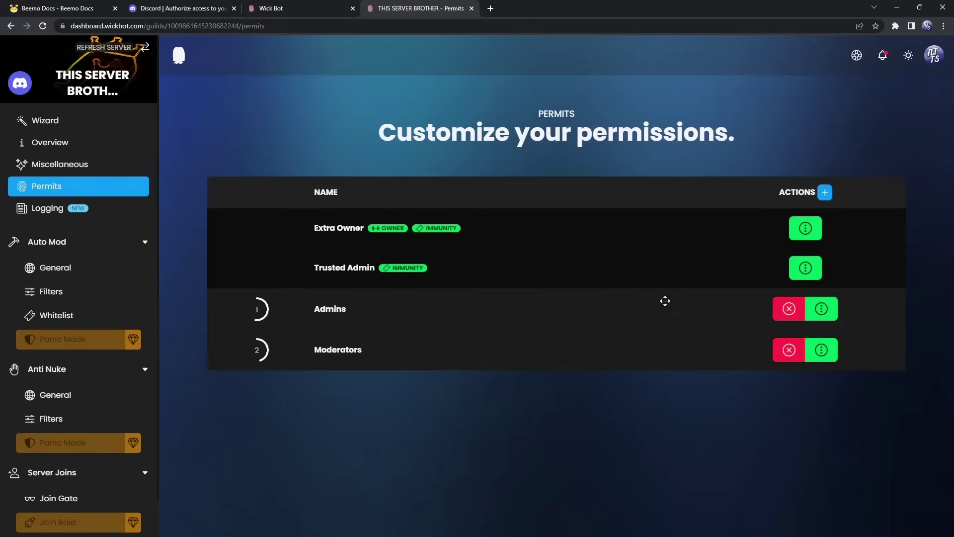
Step: Review the Admins permit's moderation, lockdown and whitelist permissions
{"action": "left_click", "coordinate": [819, 313]}
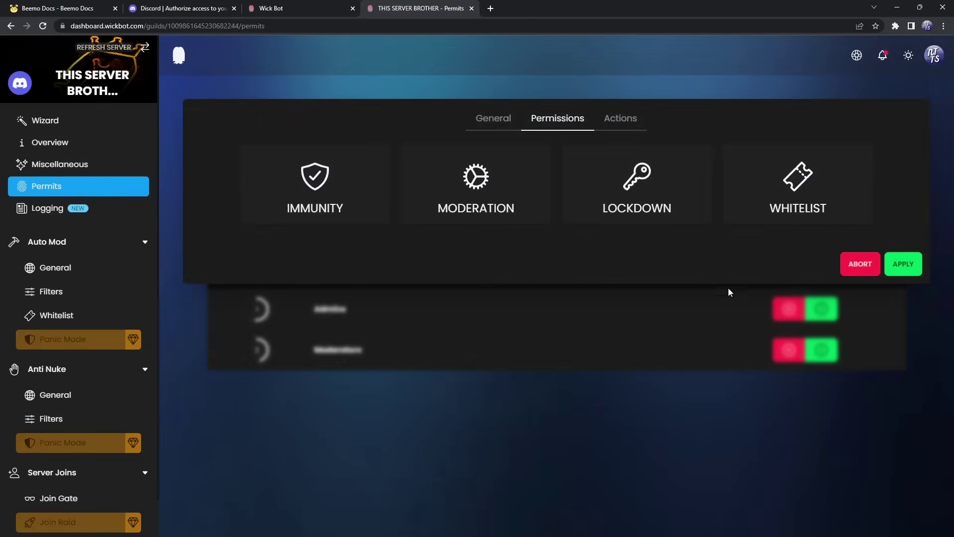
{"action": "left_click", "coordinate": [536, 185]}
{"action": "left_click", "coordinate": [900, 155]}
{"action": "left_click", "coordinate": [613, 199]}
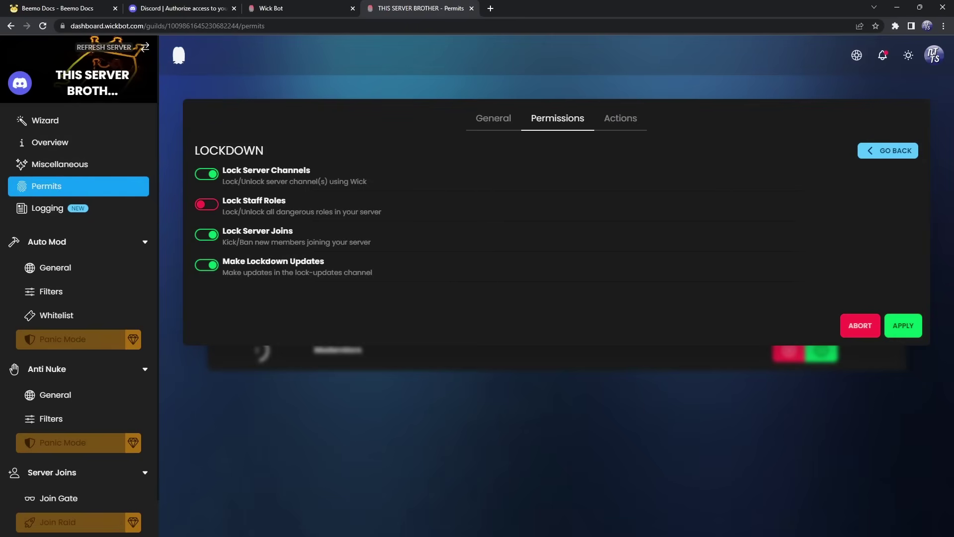
{"action": "left_click", "coordinate": [902, 152]}
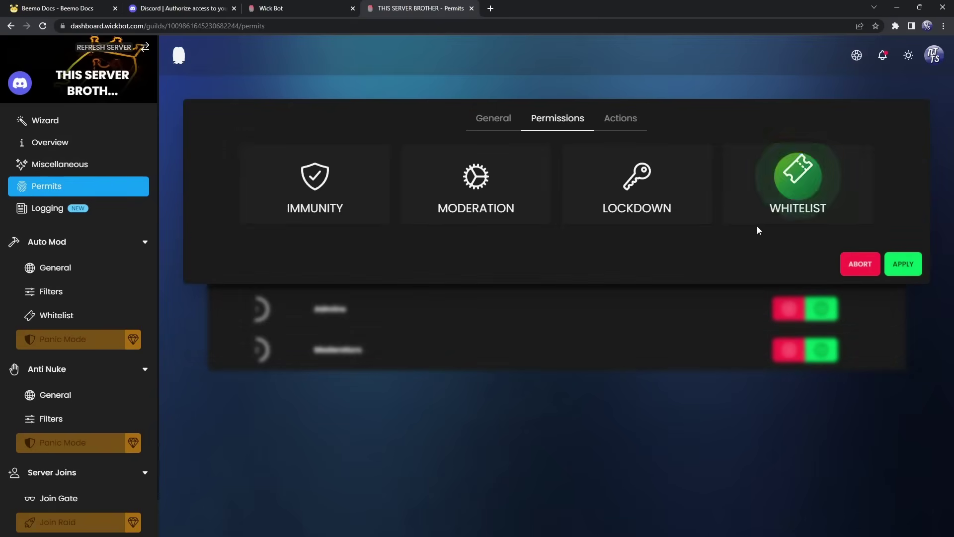
{"action": "left_click", "coordinate": [771, 197]}
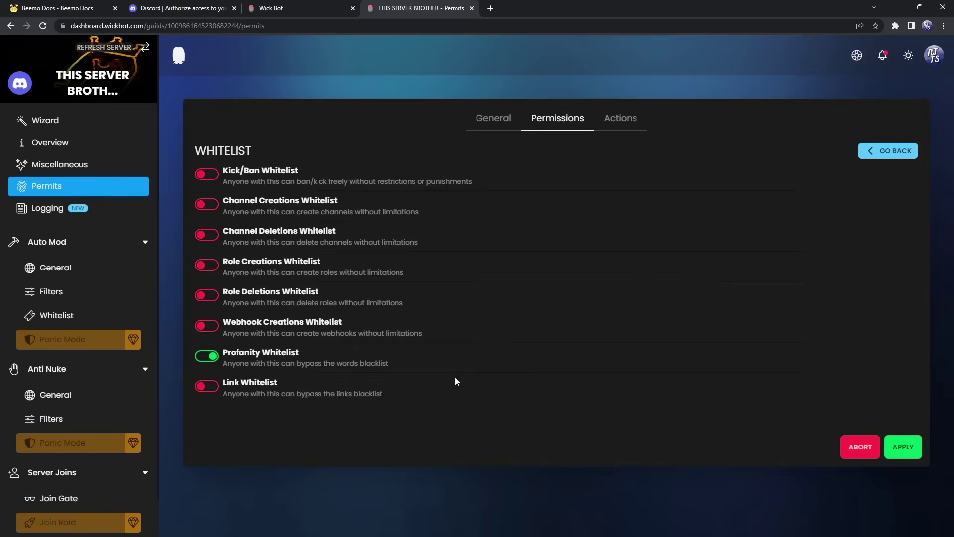
{"action": "left_click", "coordinate": [888, 150]}
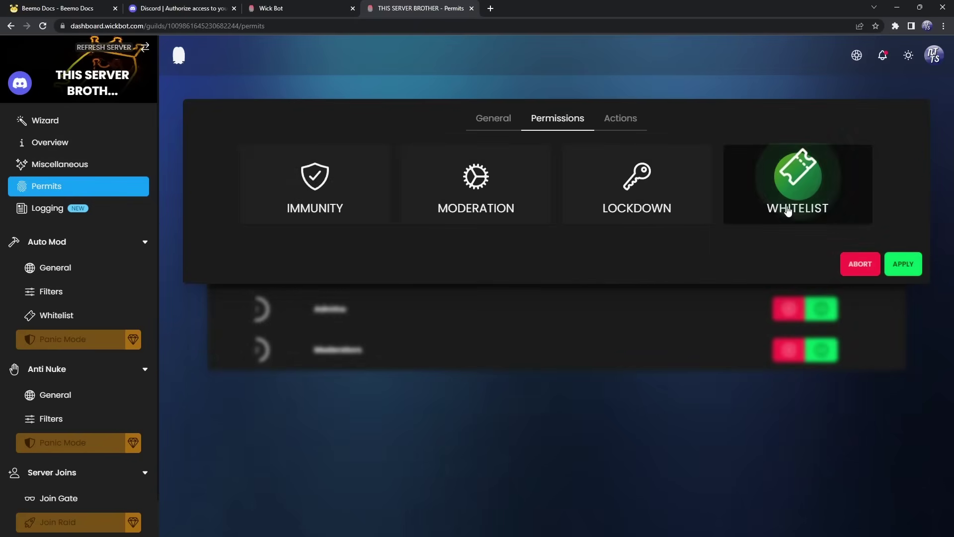
Step: Enable the Channel Creations, Role Creations, Link and Kick/Ban whitelists for the Admins permit and apply the changes
{"action": "left_click", "coordinate": [810, 188]}
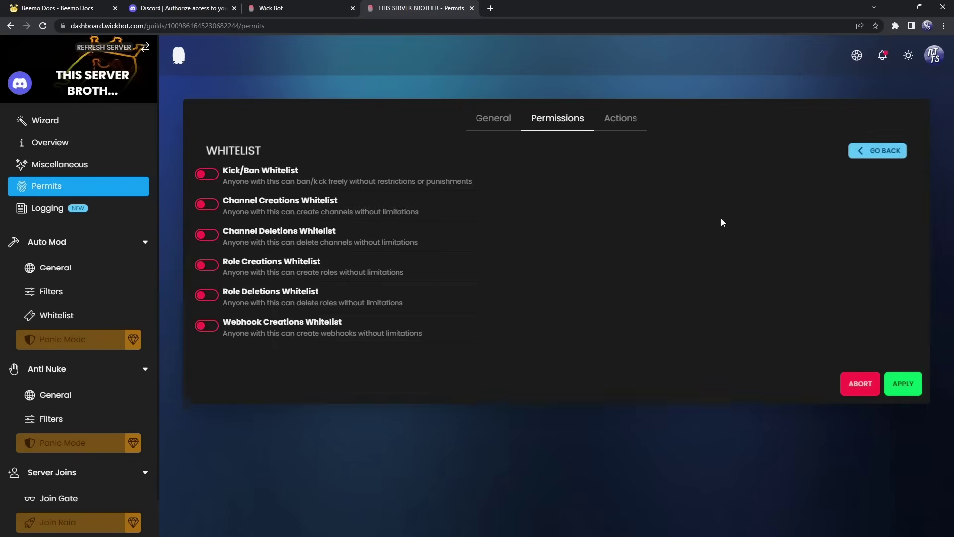
{"action": "left_click", "coordinate": [202, 207]}
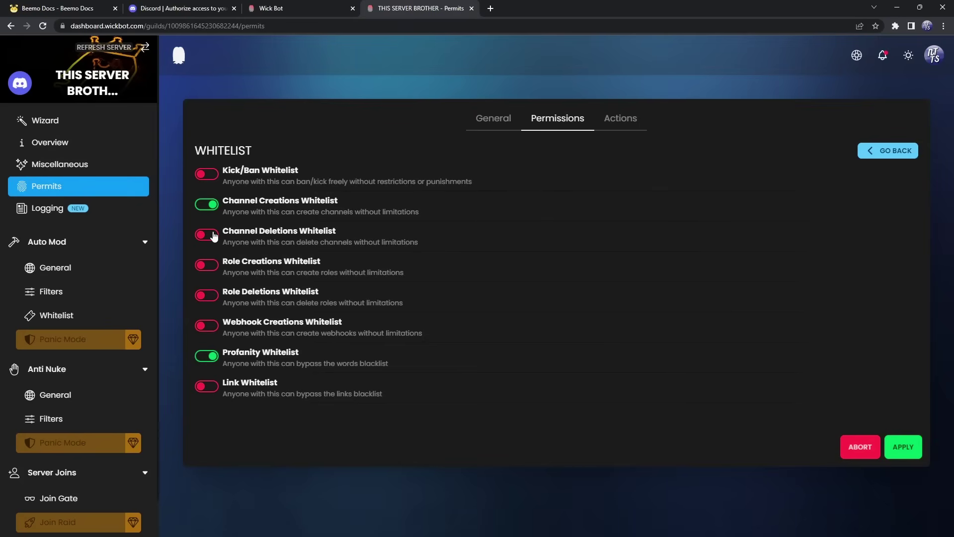
{"action": "left_click", "coordinate": [211, 269]}
{"action": "left_click", "coordinate": [202, 386]}
{"action": "left_click", "coordinate": [205, 177]}
{"action": "left_click", "coordinate": [906, 448]}
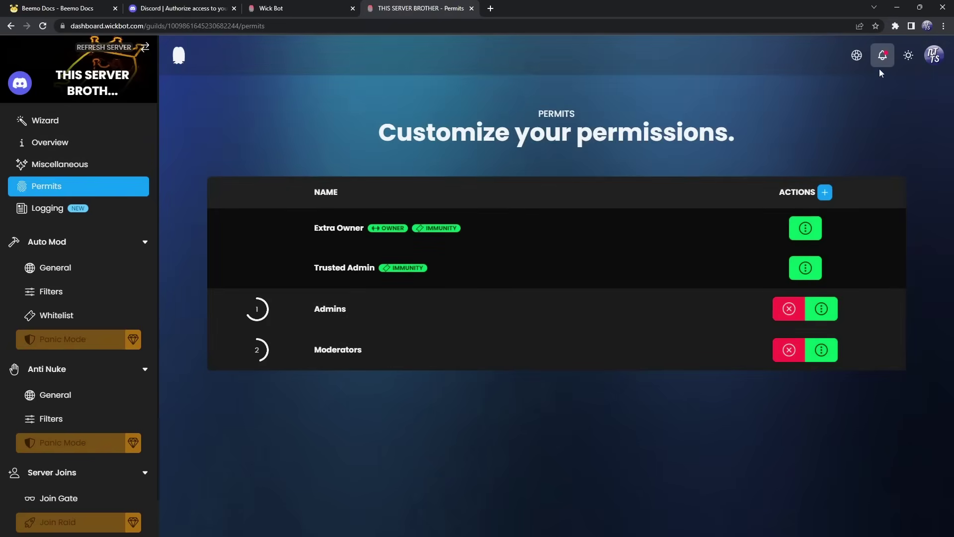
Step: View Wick's notifications and server list, and switch to the server in Discord
{"action": "left_click", "coordinate": [883, 56]}
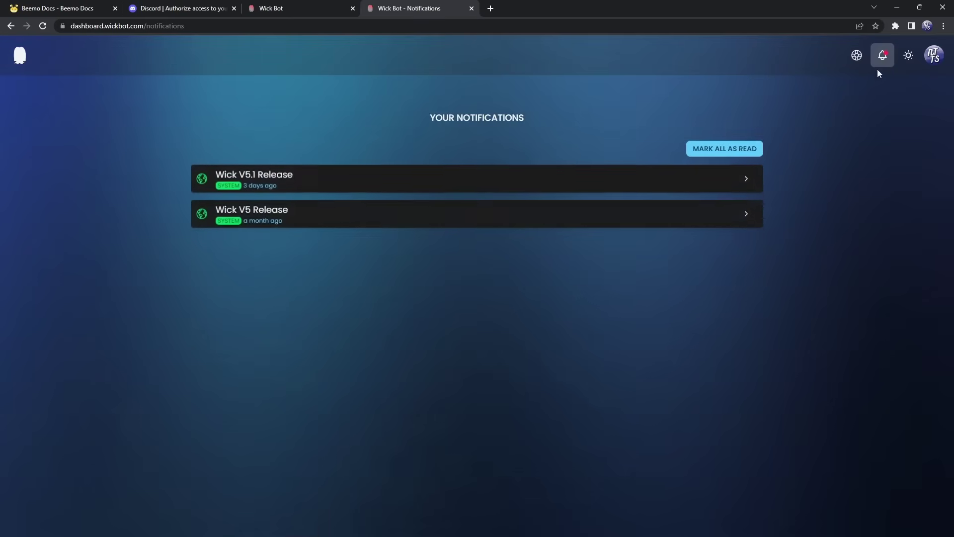
{"action": "left_click", "coordinate": [20, 56]}
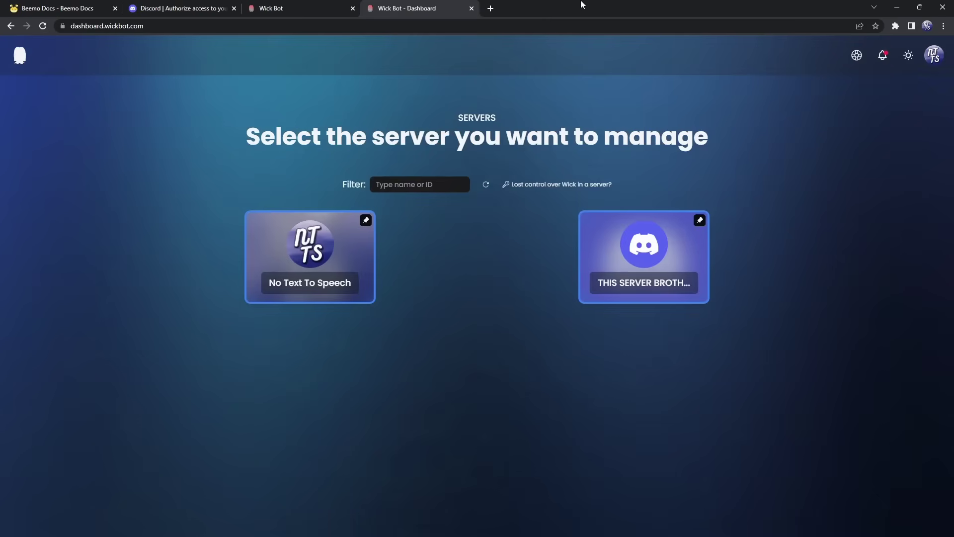
{"action": "left_click_drag", "start_coordinate": [646, 8], "coordinate": [795, 296]}
{"action": "key", "text": "alt+Tab"}
{"action": "left_click", "coordinate": [378, 105]}
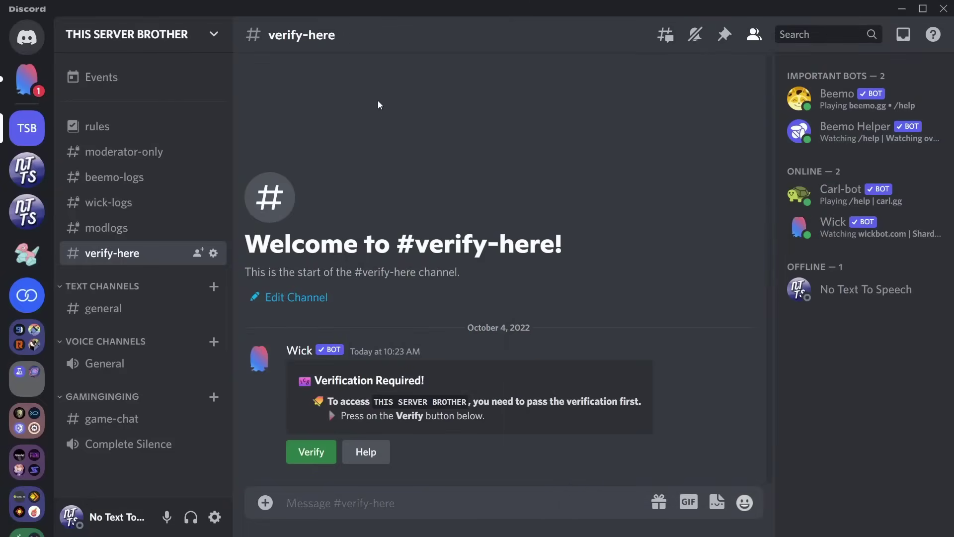